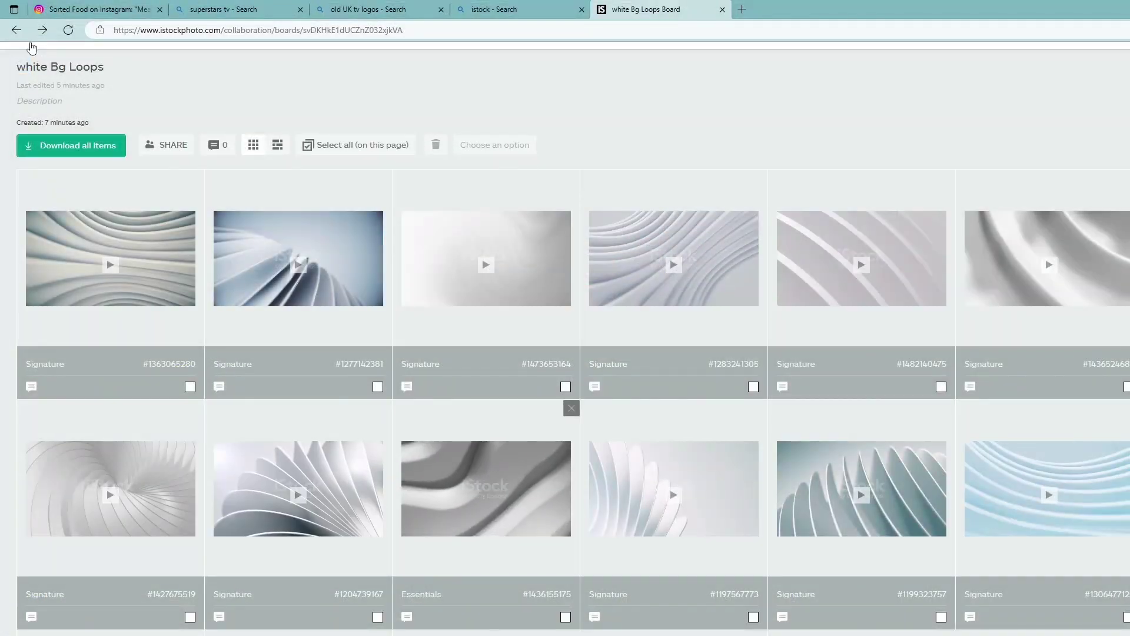
Switch to Blender and delete the default cube from the scene
key("F5")
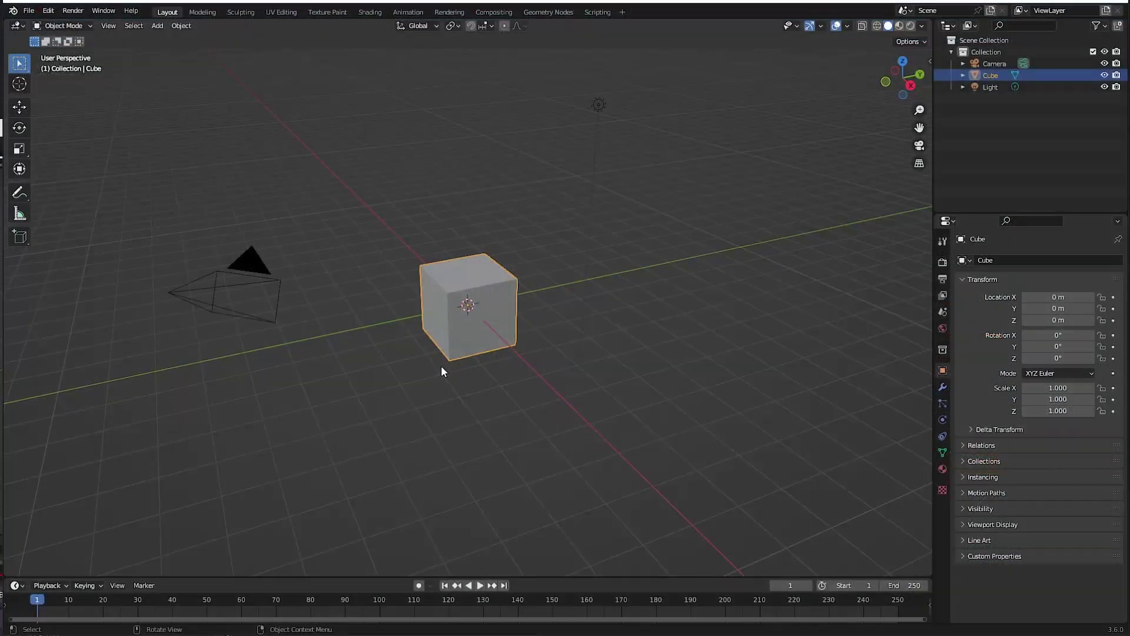
mouse_move(443, 371)
middle_mouse_down()
mouse_move(460, 408)
mouse_move(445, 355)
middle_mouse_up()
scroll(450, 377, "up", 3)
key("Delete")
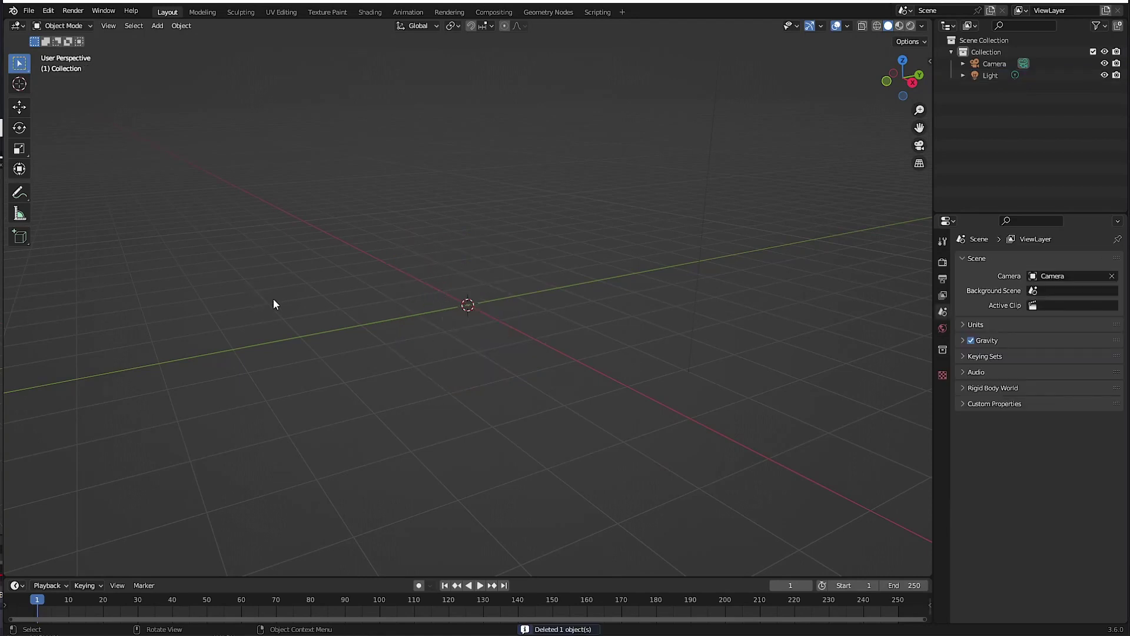
middle_click_drag(288, 308, 286, 227)
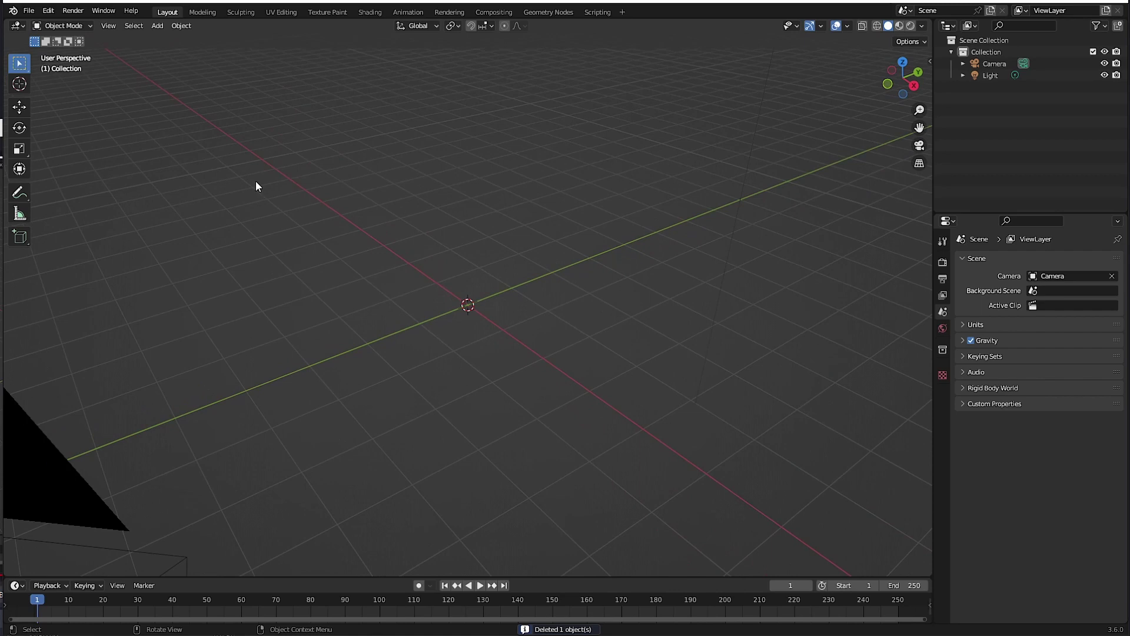
Search the add-on preferences for "curv" and check whether Add Curve: Extra Objects is enabled
left_click(52, 16)
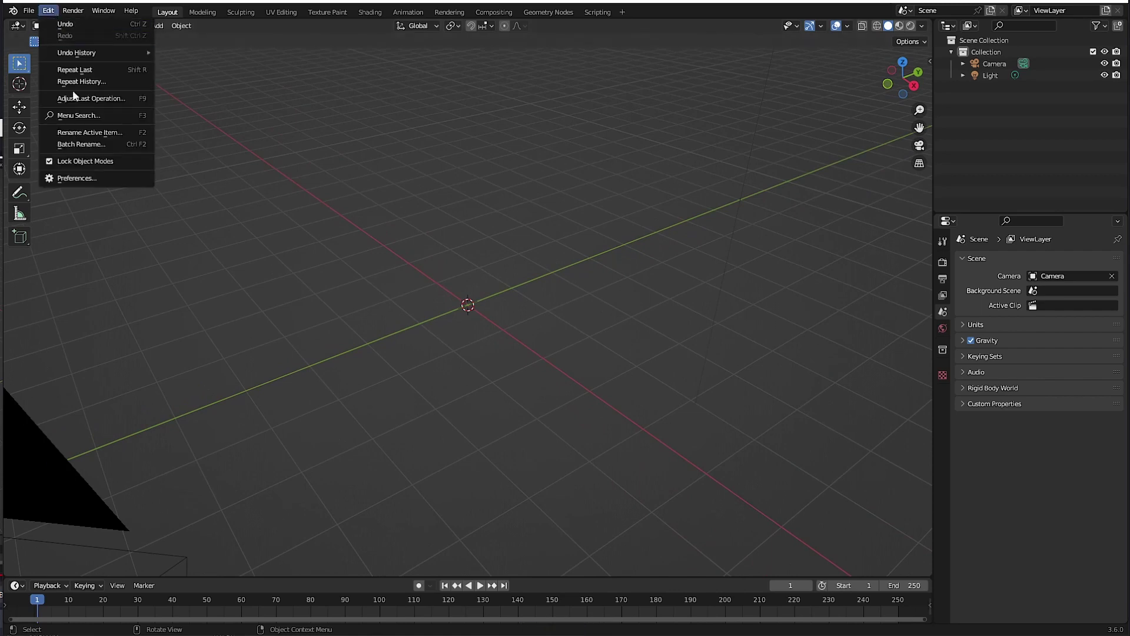
left_click(77, 176)
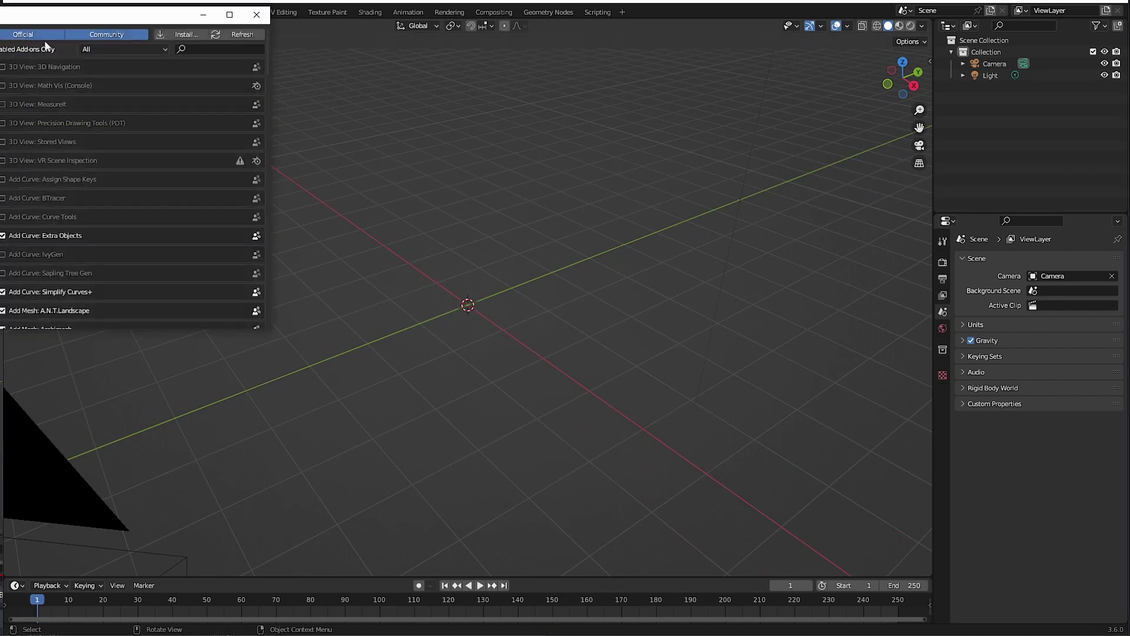
type("curv")
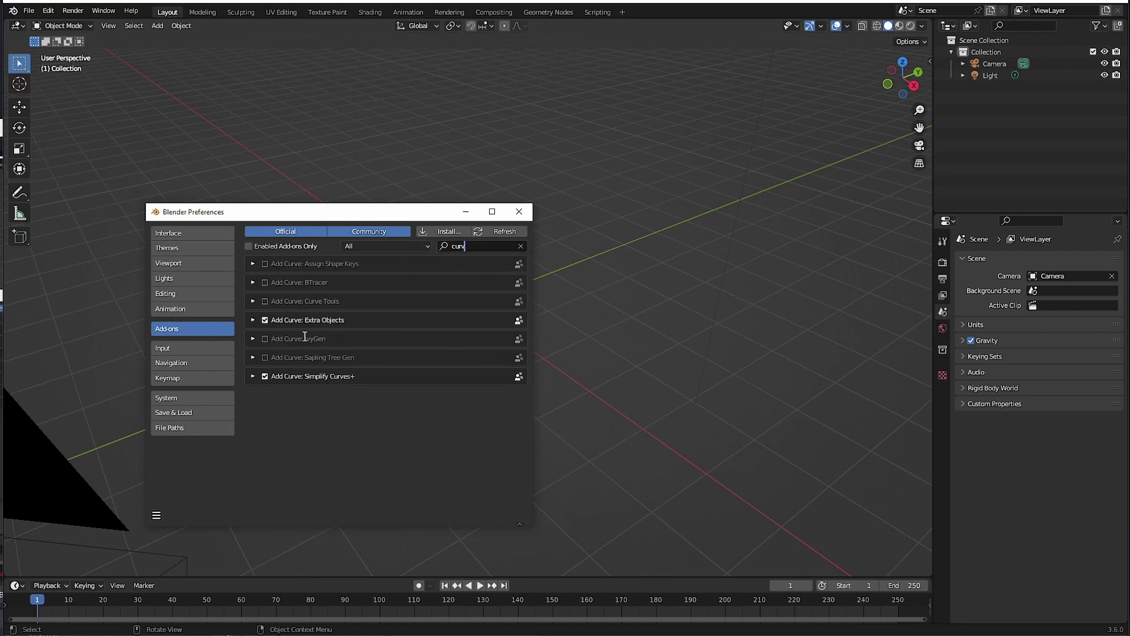
left_click(252, 321)
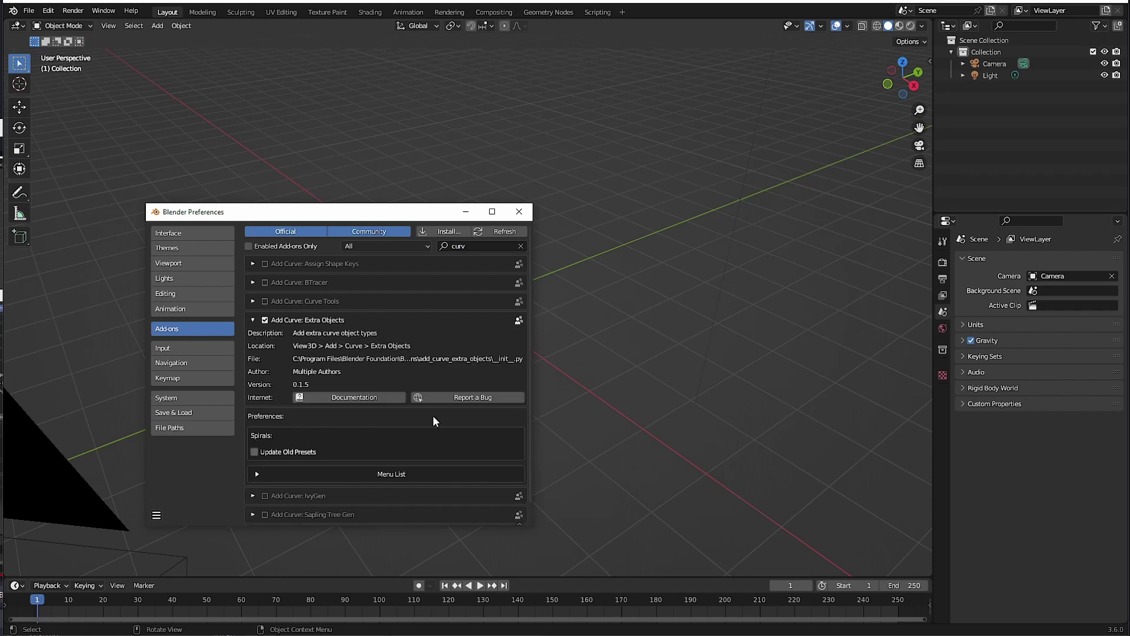
left_click(515, 213)
Add a Torus Knot Plus curve at the scene's origin
middle_click_drag(302, 256, 318, 283)
left_click(158, 28)
mouse_move(212, 51)
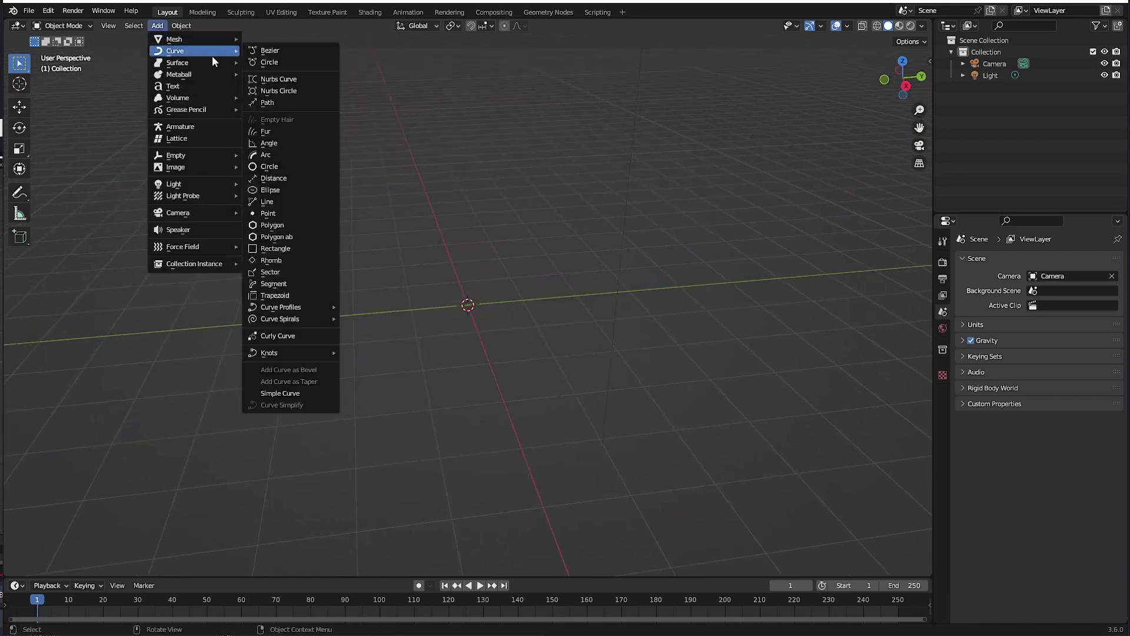
mouse_move(288, 352)
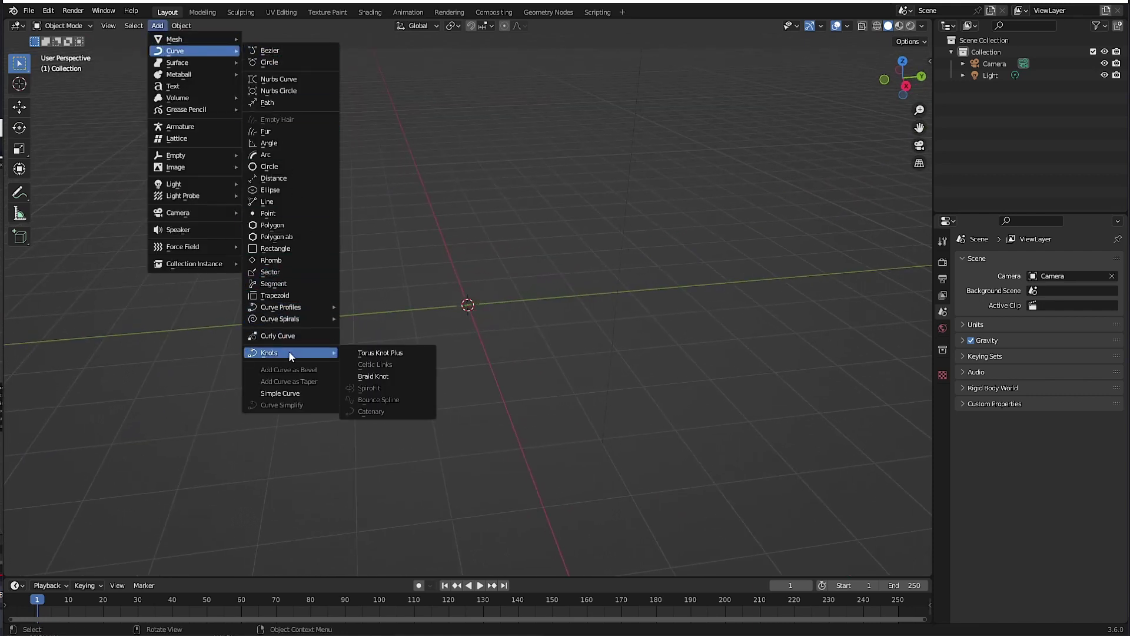
left_click(370, 352)
middle_click_drag(369, 348, 301, 371)
Set the torus knot's segment resolution to 4 and its curve resolution to 5
left_click(47, 566)
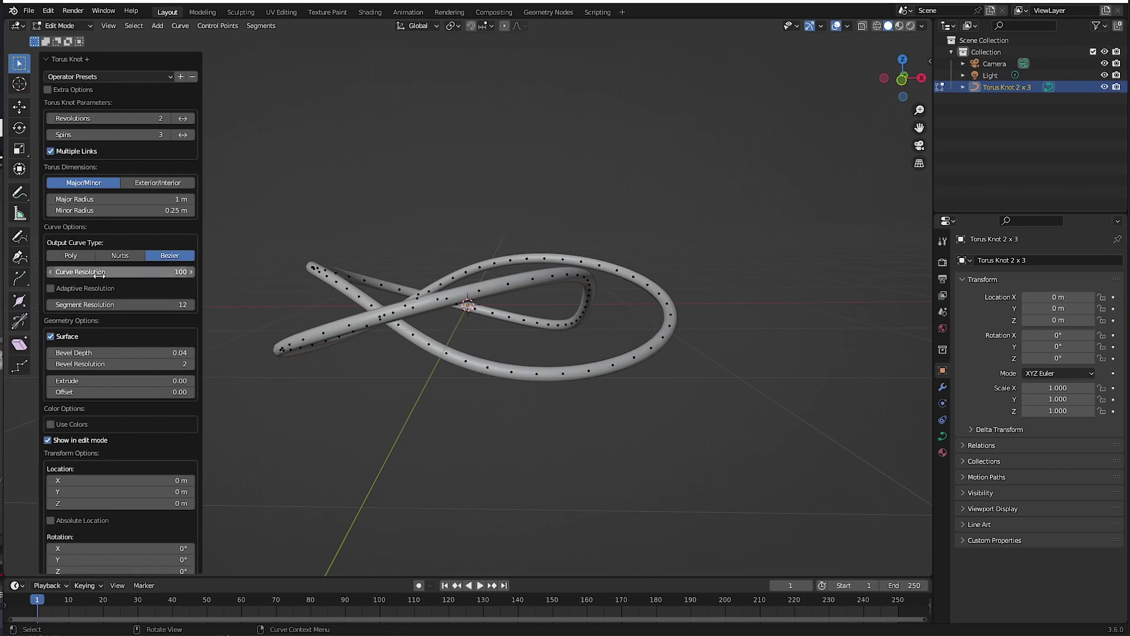
left_click(107, 310)
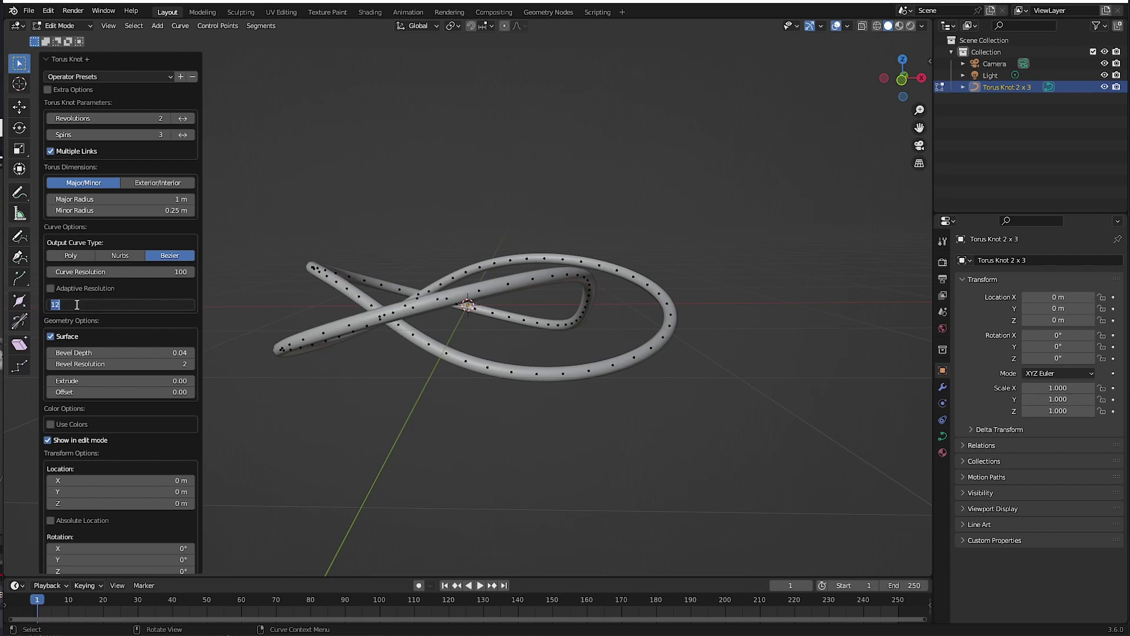
type("4")
key("Return")
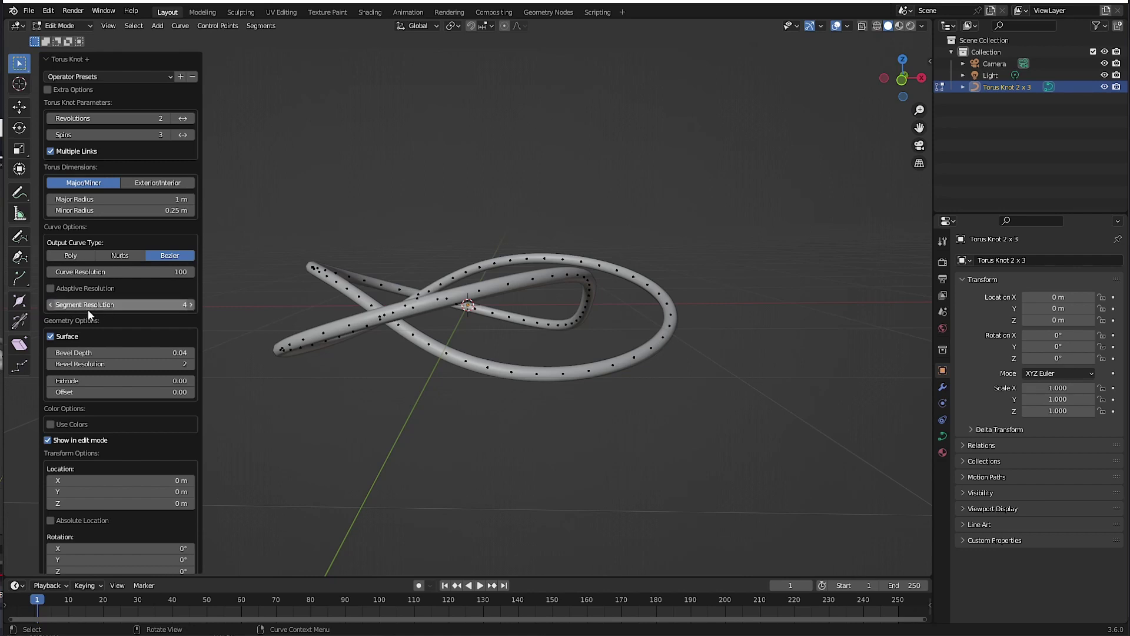
left_click(93, 273)
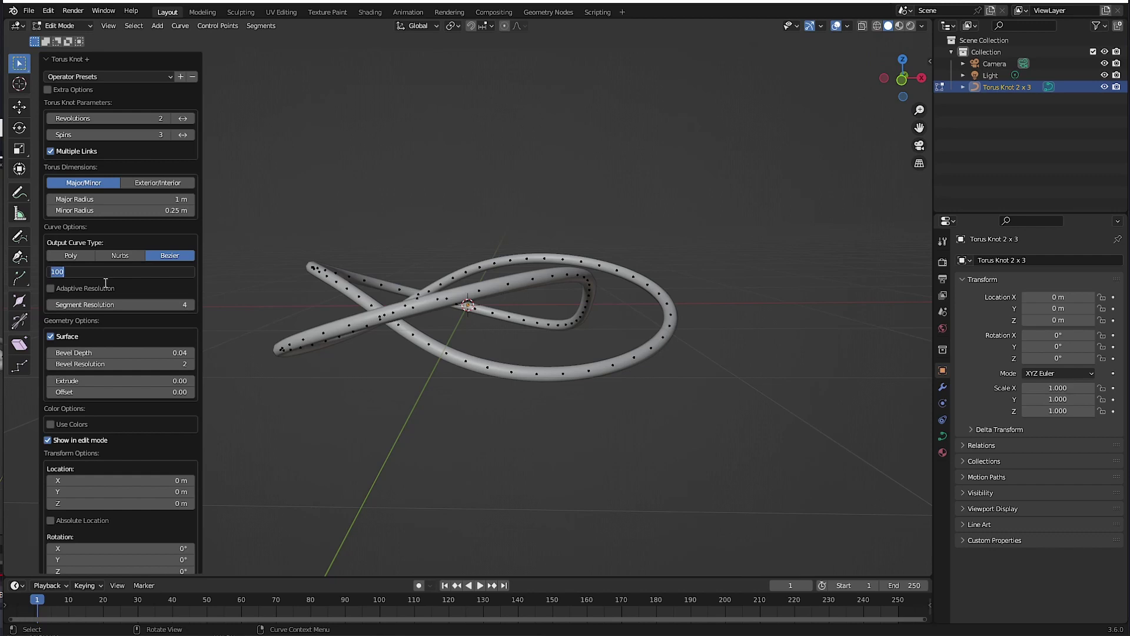
type("5")
key("Return")
Raise the torus knot's curve resolution to 12 and its segment resolution to 8
scroll(190, 272, "up", 4, "ctrl")
middle_click_drag(224, 295, 369, 437)
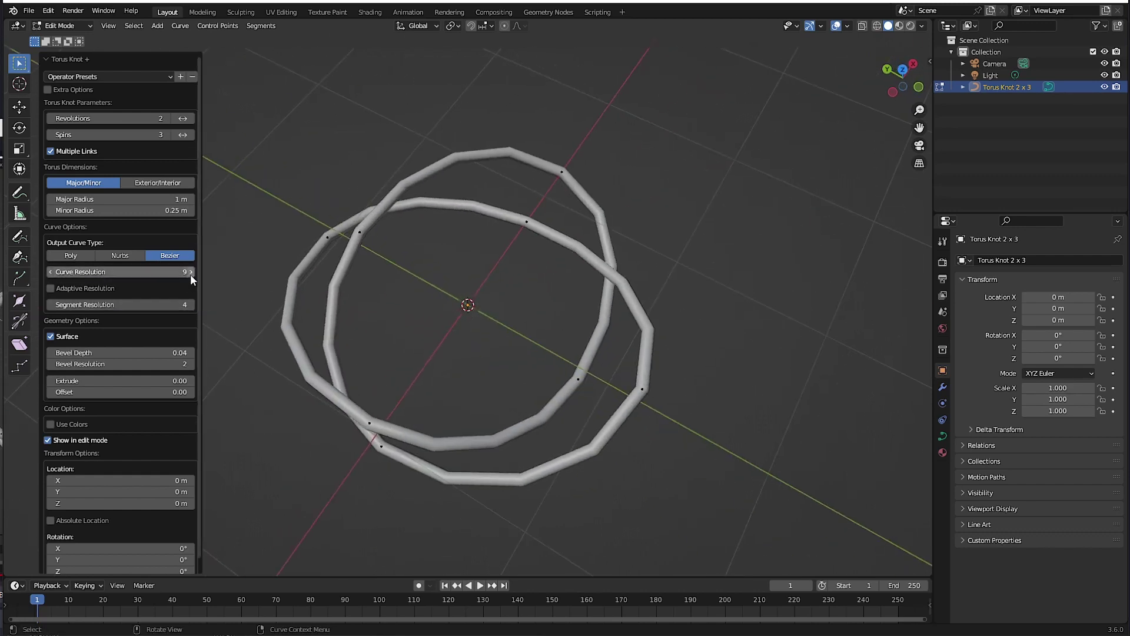
scroll(189, 274, "up", 3, "ctrl")
middle_click_drag(235, 329, 327, 297)
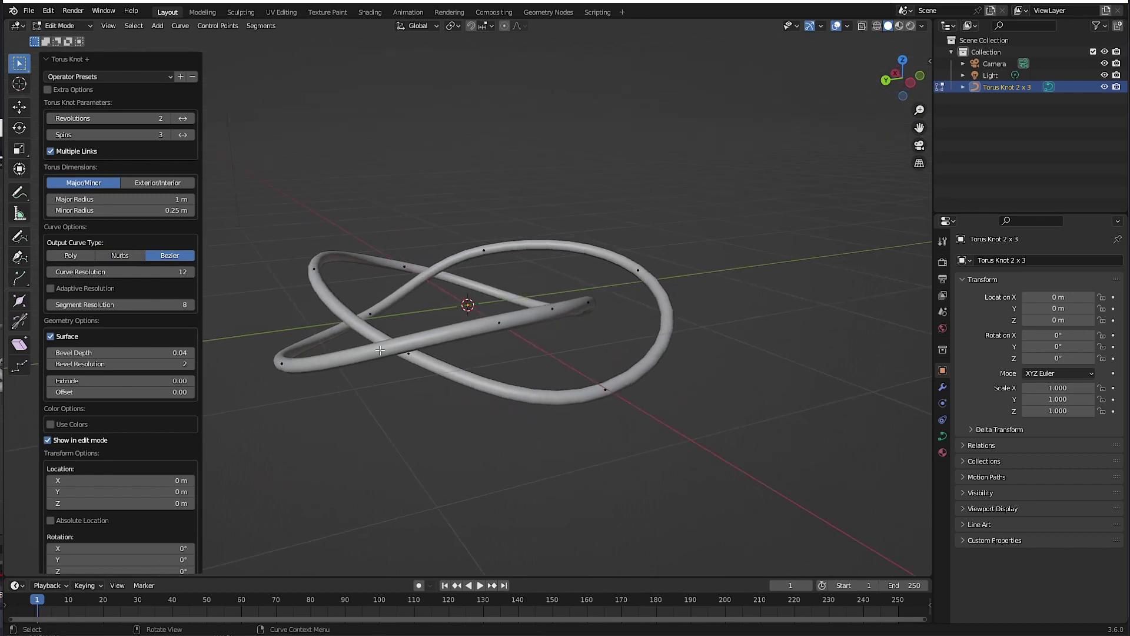
Turn off the torus knot's surface geometry so only the curve remains, and return to Object Mode
left_click(50, 336)
middle_click_drag(412, 409, 301, 342)
left_click(50, 195)
left_click(62, 25)
left_click(59, 35)
middle_click_drag(170, 160, 298, 346)
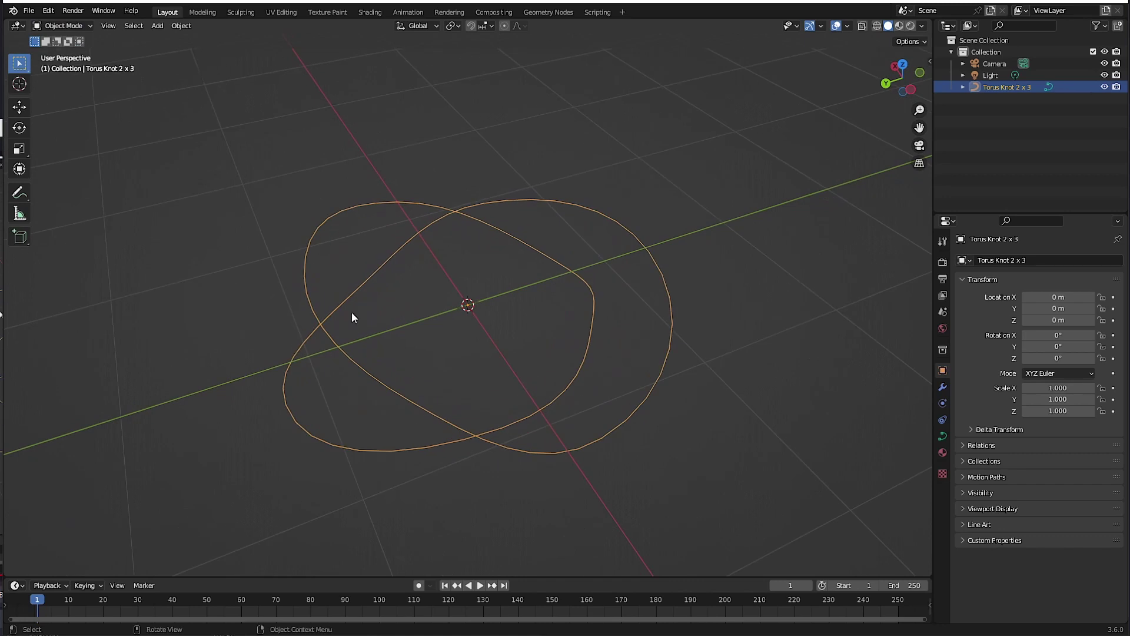
middle_click_drag(174, 376, 263, 410)
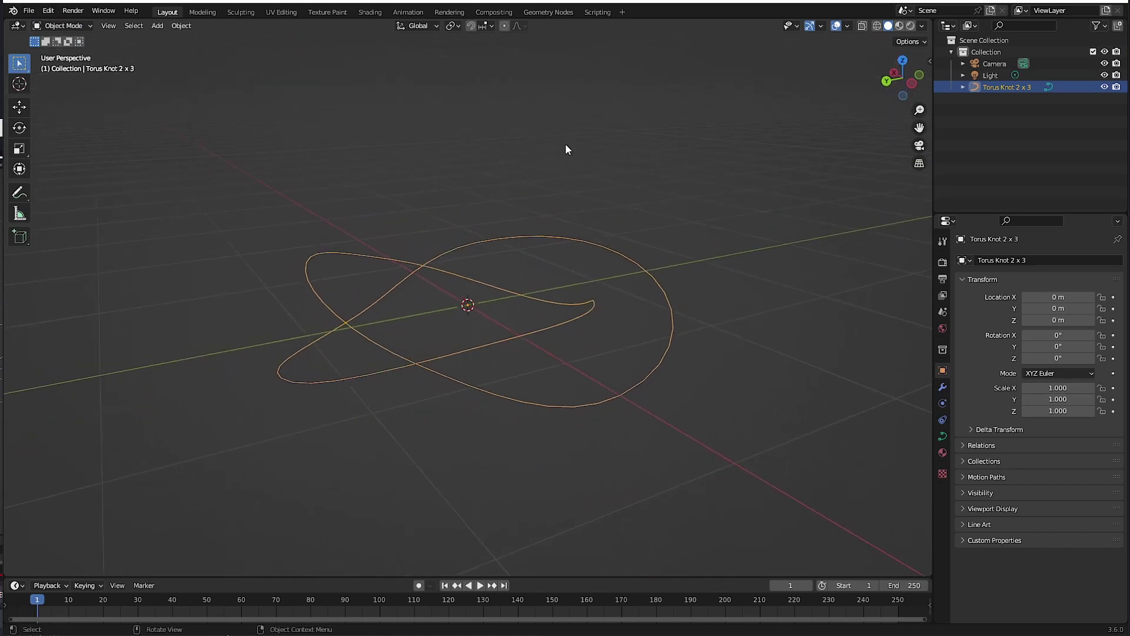
Open the Geometry Nodes workspace and create a new node tree on the torus knot
left_click(547, 12)
left_click(547, 388)
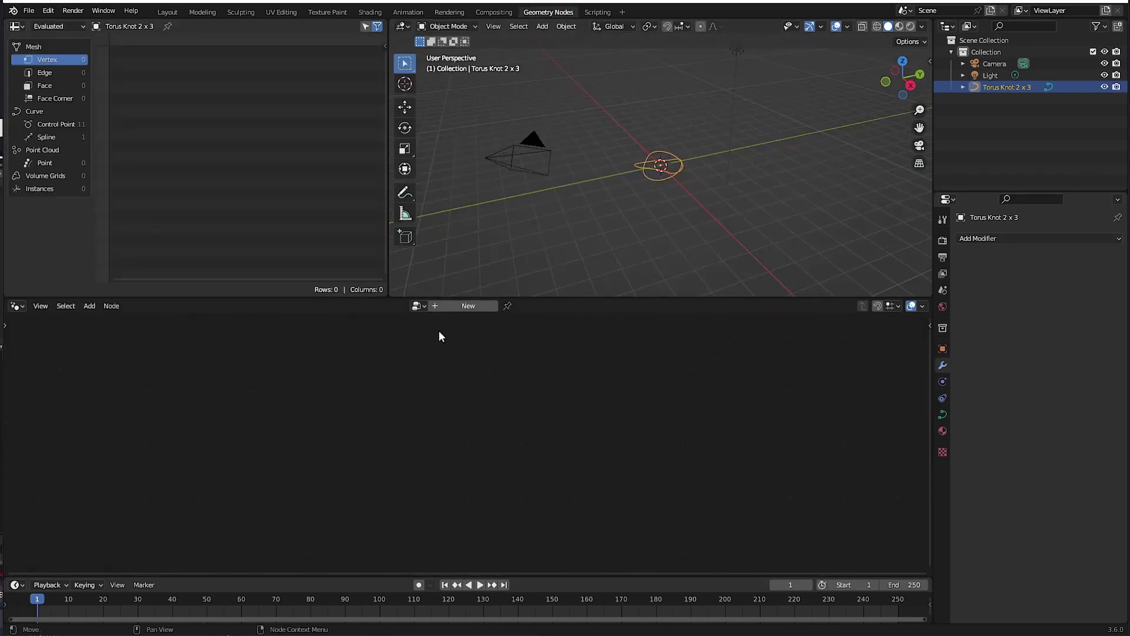
left_click(468, 306)
middle_click_drag(631, 286, 639, 169)
scroll(586, 200, "up", 8)
Spread the Group Input and Group Output nodes apart to make room between them
left_click_drag(327, 452, 162, 382)
left_click_drag(624, 447, 714, 381)
left_click_drag(140, 405, 127, 390)
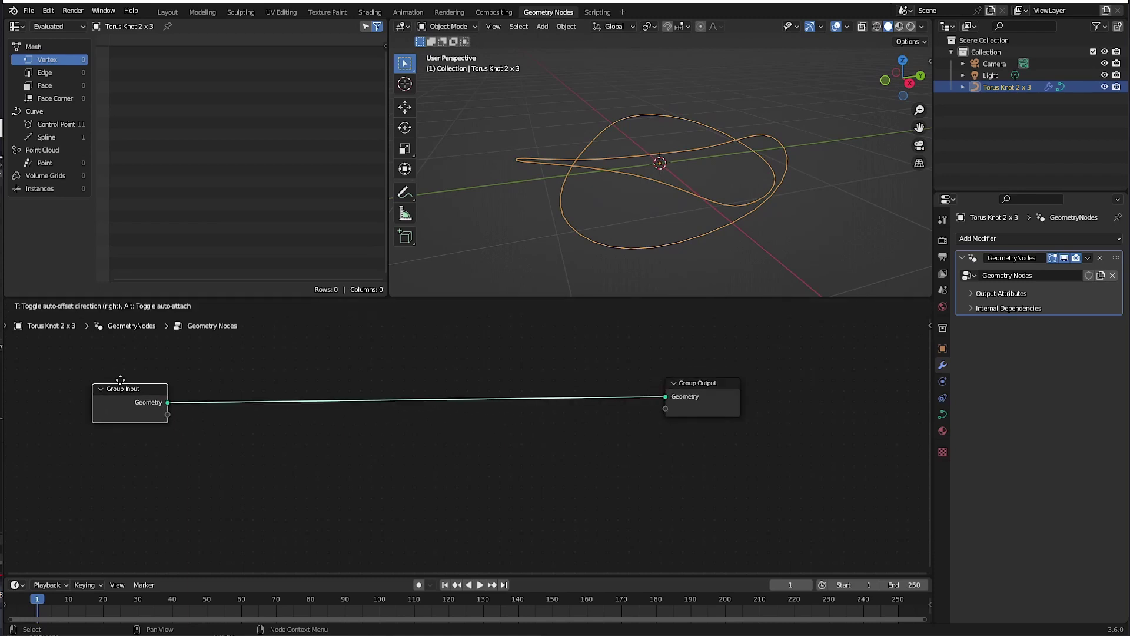
middle_click_drag(568, 212, 628, 215)
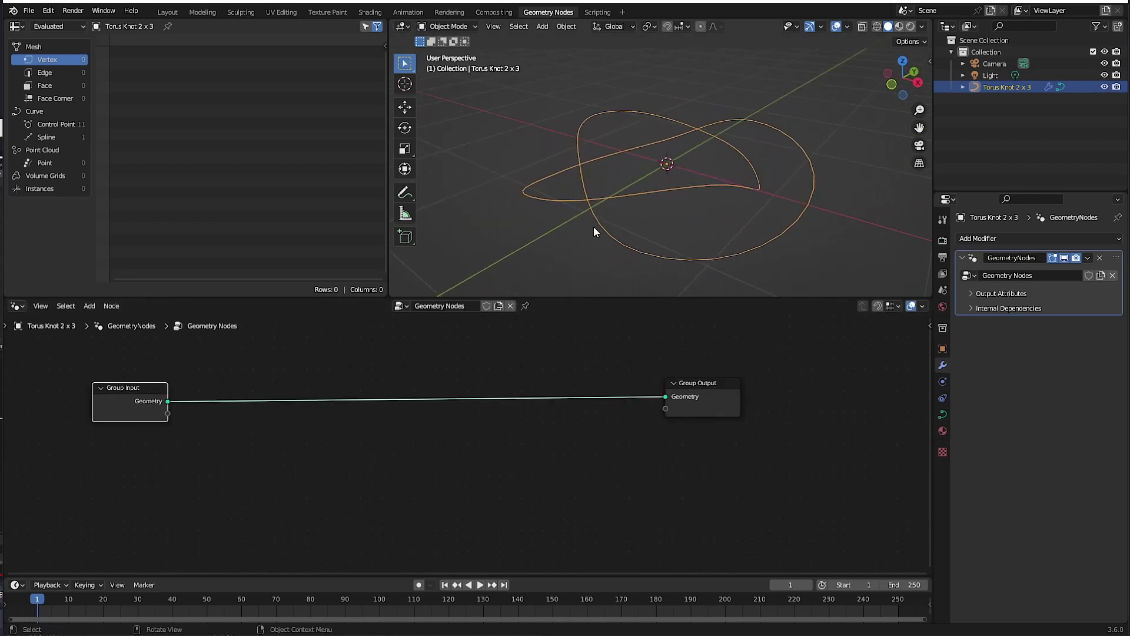
left_click_drag(135, 392, 147, 397)
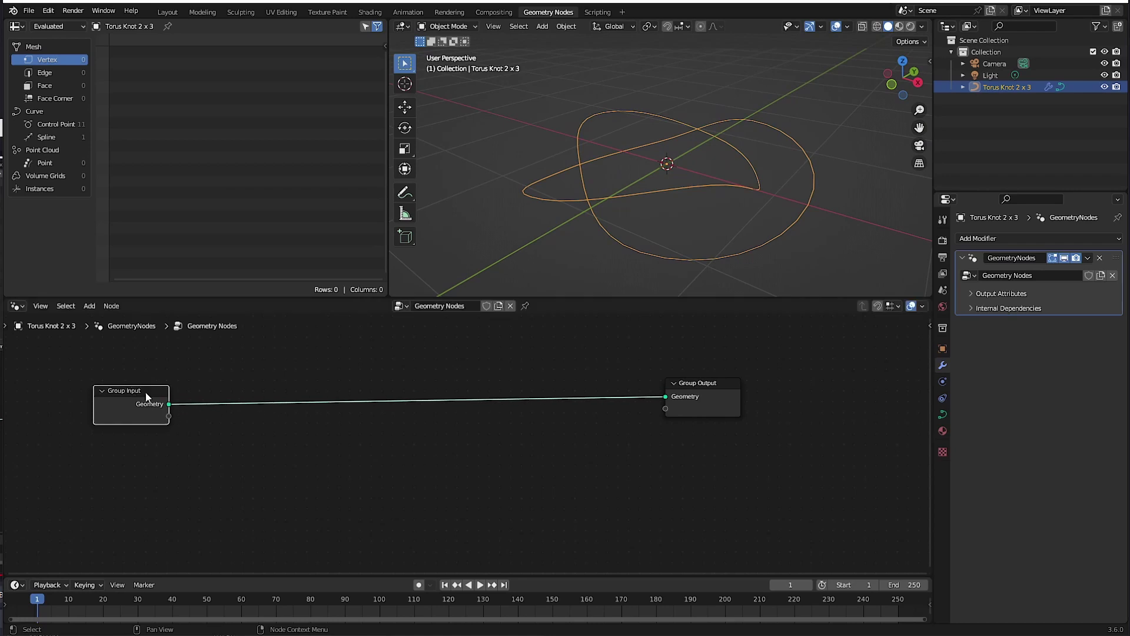
Insert a Curve to Mesh node on the link between Group Input and Group Output, and tidy the node positions
right_click(253, 433)
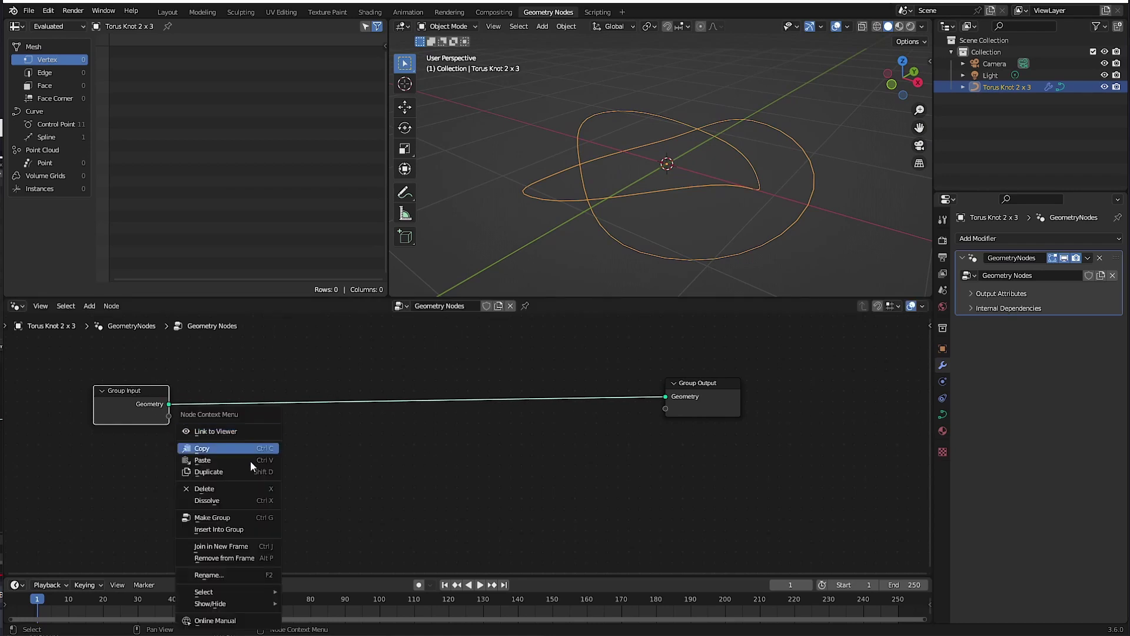
key("Escape")
key("shift+a")
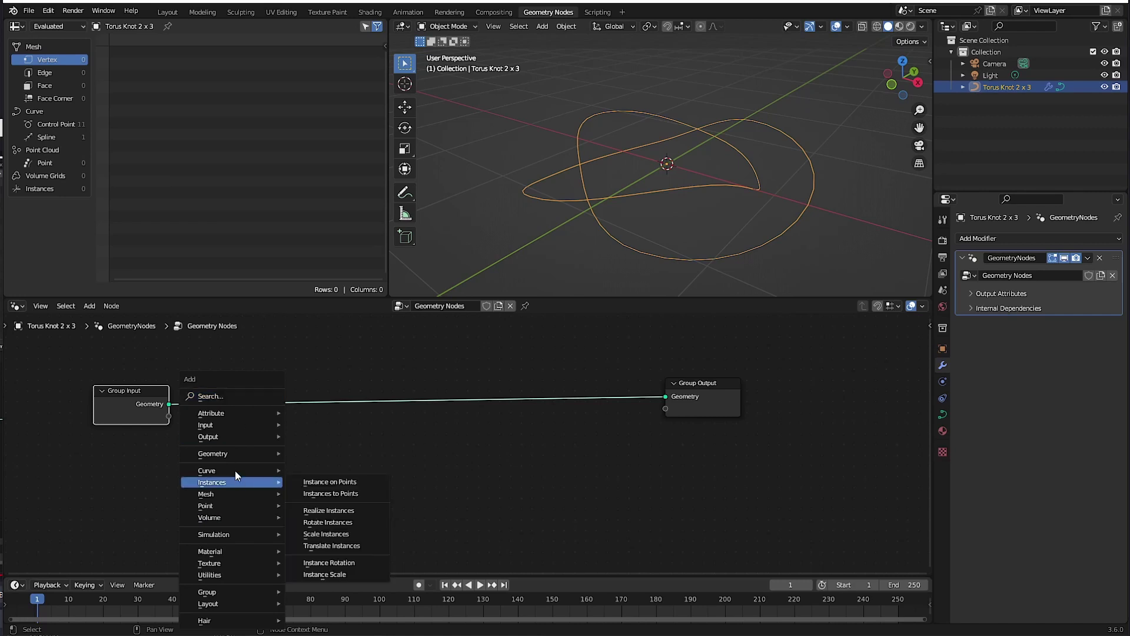
mouse_move(238, 470)
mouse_move(321, 510)
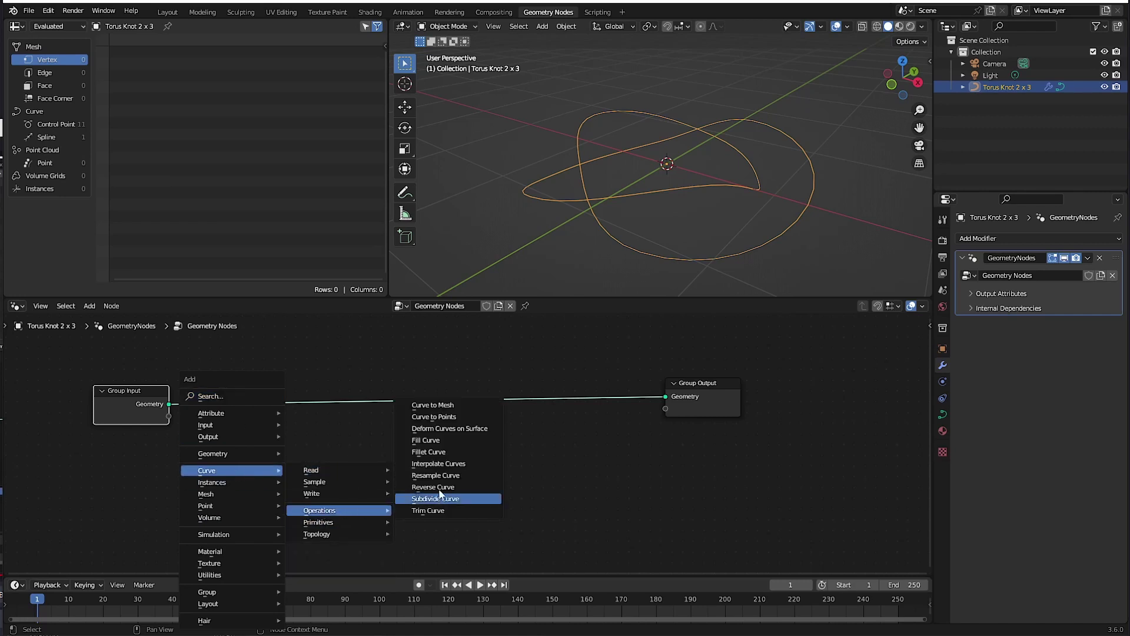
left_click(424, 400)
left_click(402, 391)
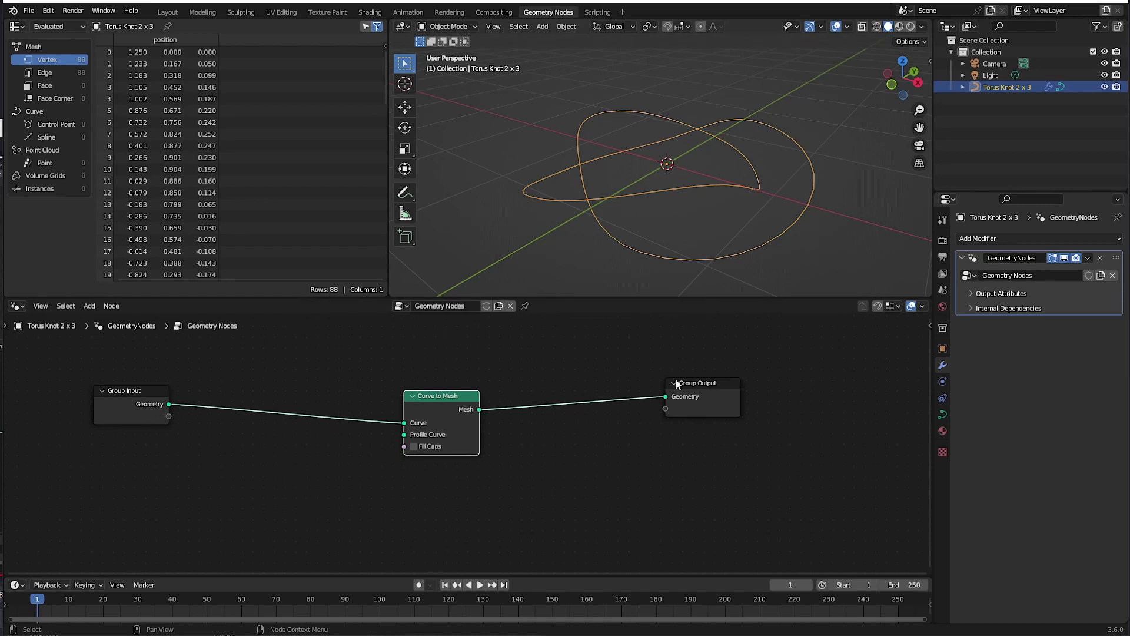
left_click_drag(677, 384, 683, 389)
left_click(156, 387)
left_click_drag(440, 397, 444, 394)
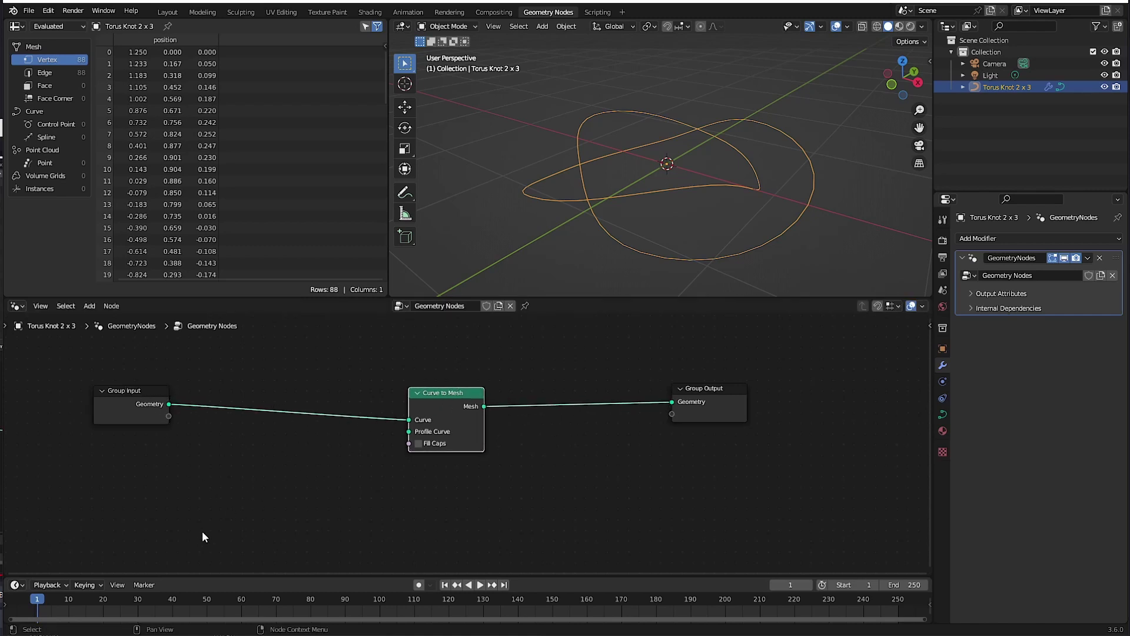
Add a Star curve primitive node below Group Input and connect its Curve output to Curve to Mesh's Profile Curve
right_click(173, 489)
right_click(162, 475)
left_click(223, 504)
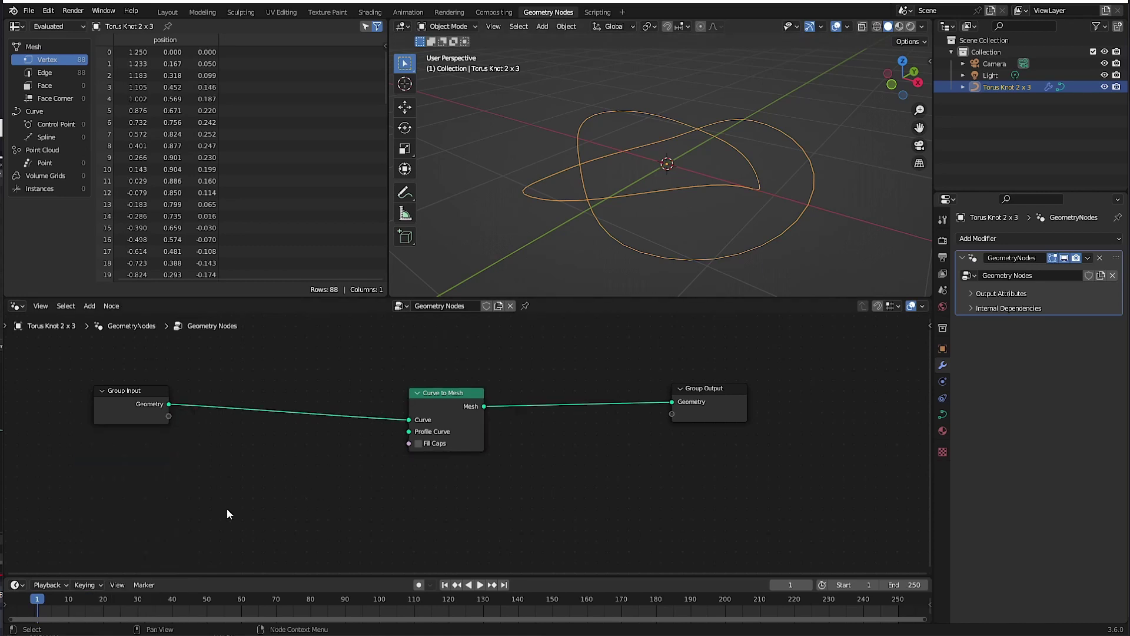
key("shift+a")
mouse_move(220, 471)
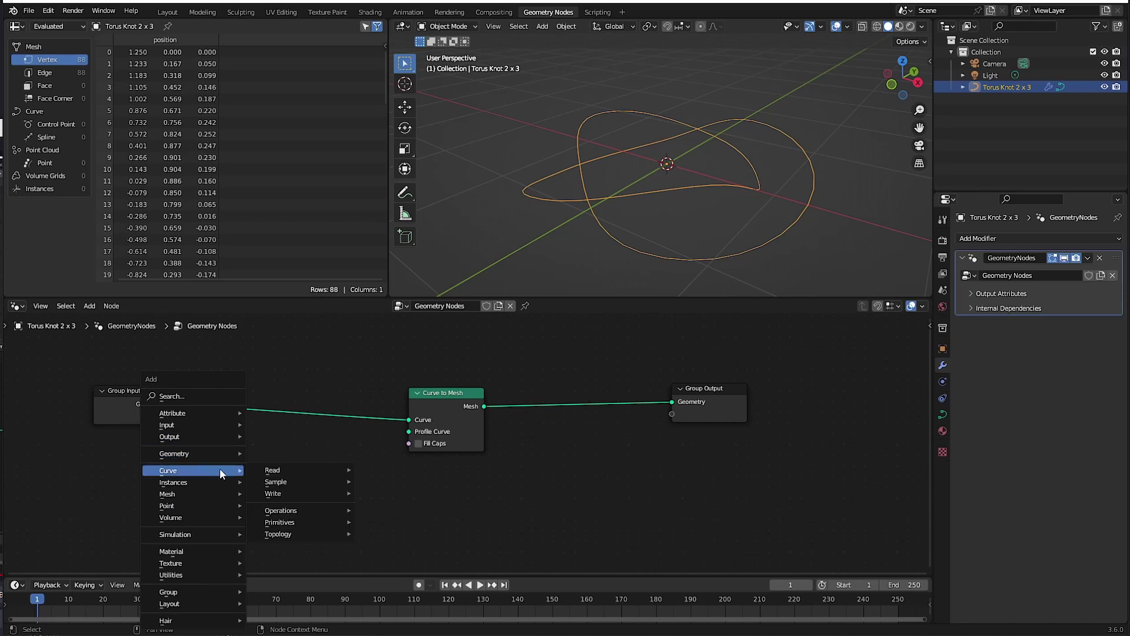
mouse_move(286, 519)
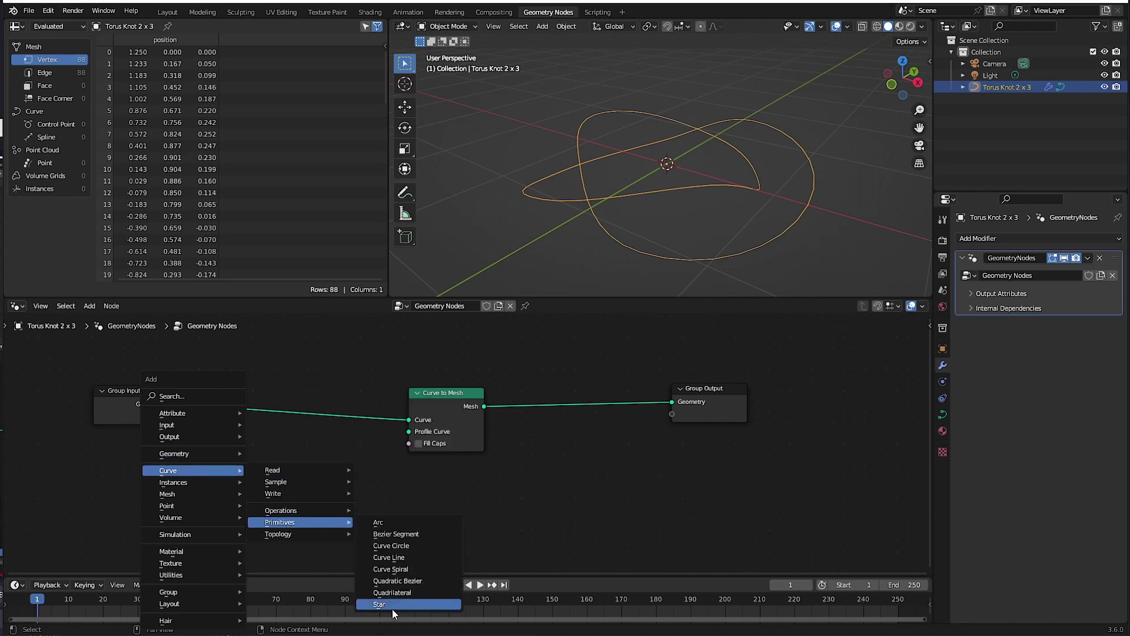
left_click(379, 604)
left_click(234, 484)
left_click_drag(272, 458, 409, 431)
Set the Star node's outer radius to 0.6 m and inner radius to 0.5 m
middle_click_drag(557, 207, 515, 210, "ctrl")
left_click(243, 508)
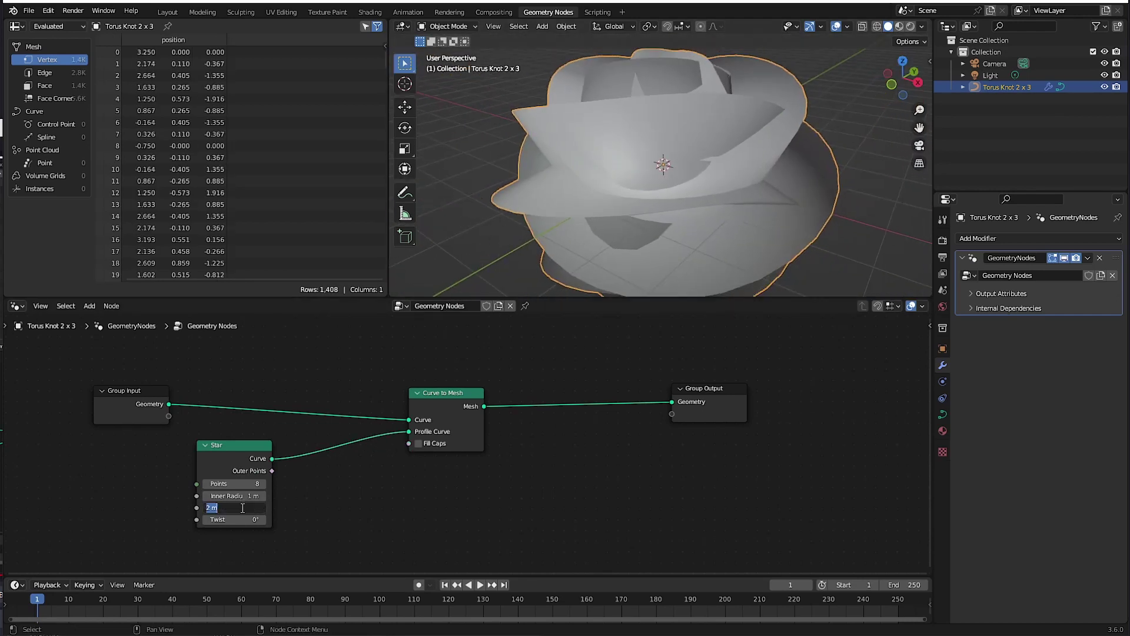
type(".6")
key("Return")
left_click(242, 496)
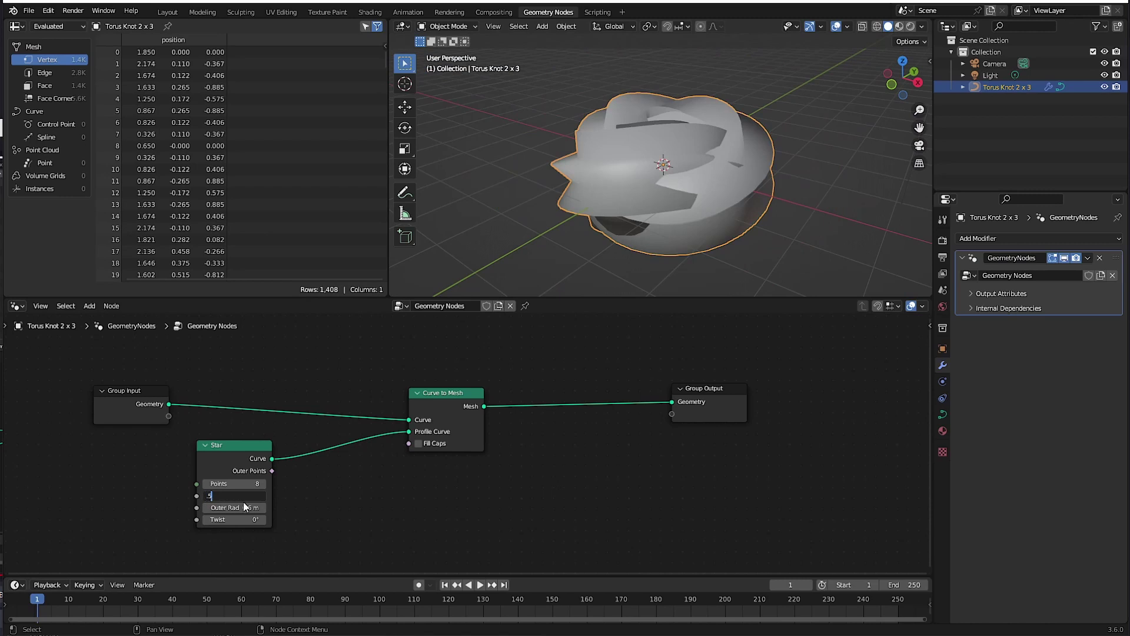
type(".5")
key("Return")
Set the Star node's outer radius to 0.3 m and inner radius to 0.25 m
middle_click_drag(500, 253, 527, 235)
scroll(527, 235, "up", 3)
left_click(244, 507)
type(".3")
key("Return")
left_click(250, 497)
type(".25")
key("Return")
Reduce the Star node's inner radius to 0.17 m and outer radius to 0.23 m
middle_click_drag(519, 228, 565, 236)
scroll(574, 190, "up", 3)
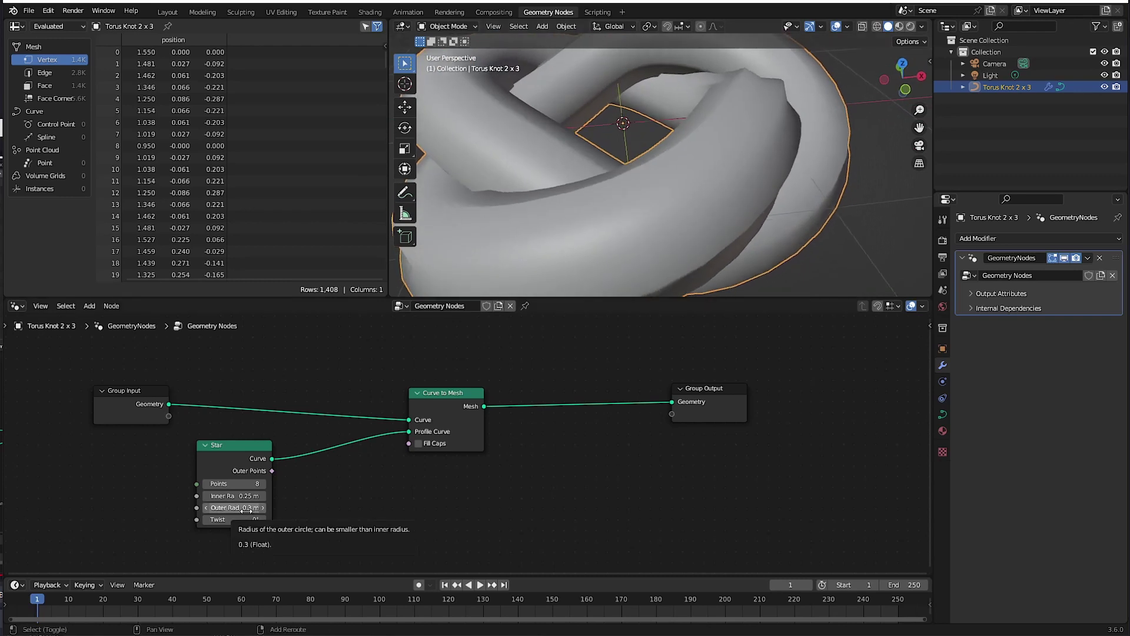
left_click_drag(247, 508, 215, 497)
middle_click_drag(515, 282, 585, 201)
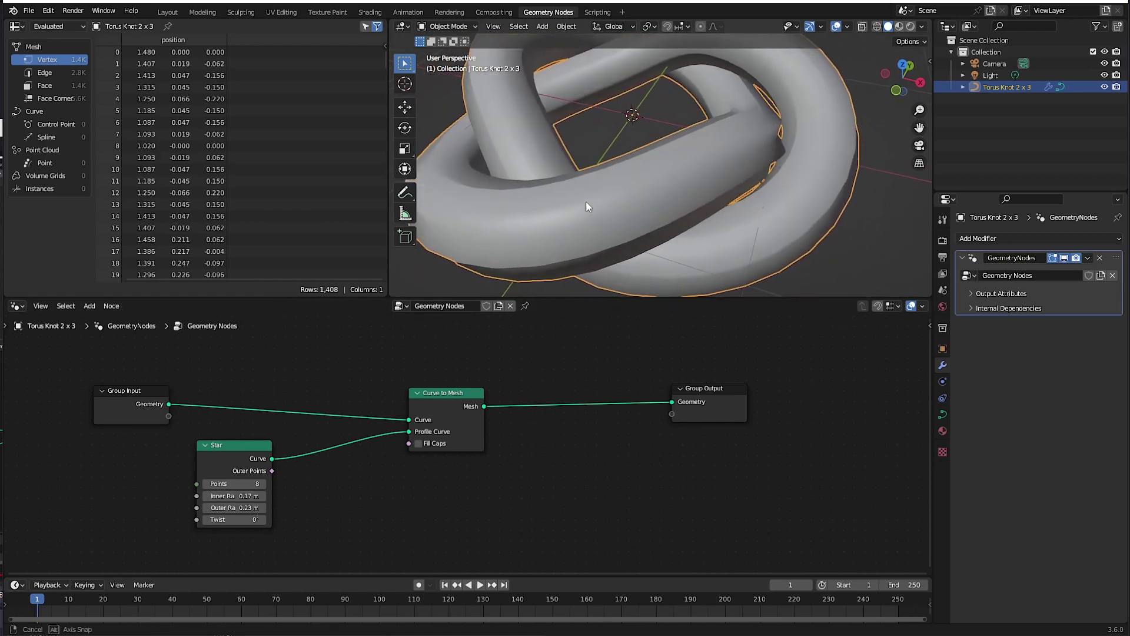
Increase the Star node's number of points to 17
left_click(262, 483)
left_click(262, 484)
left_click(262, 483)
left_click(263, 483)
left_click(263, 483)
left_click(262, 483)
left_click(262, 484)
left_click(263, 483)
left_click(263, 484)
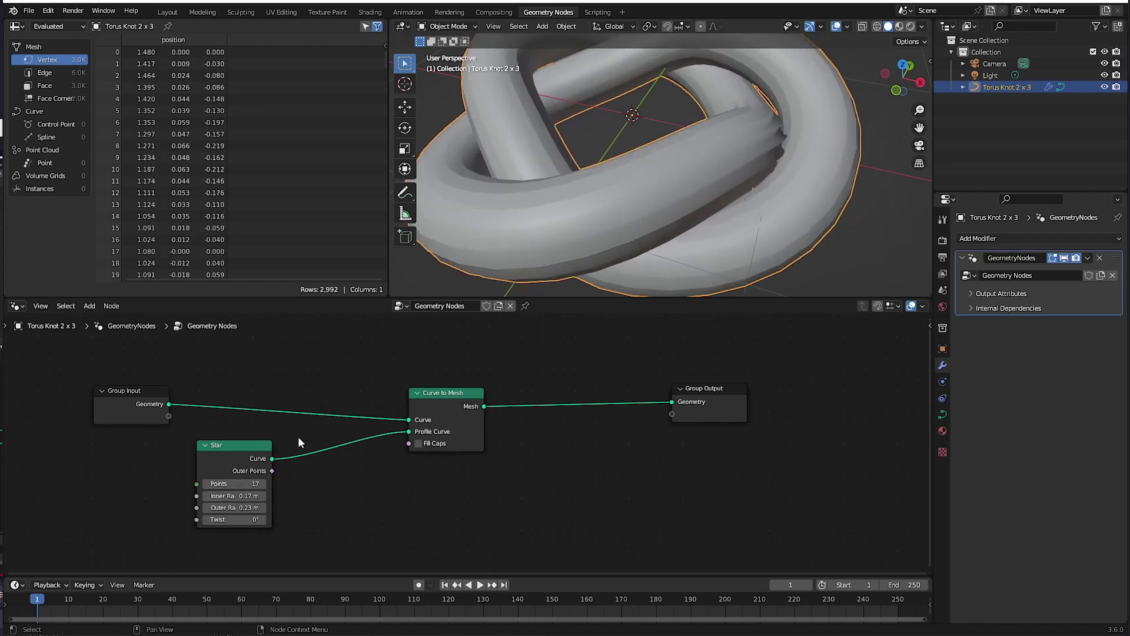
Turn on the wireframe overlay in the 3D viewport to show the knot's mesh edges
left_click(849, 26)
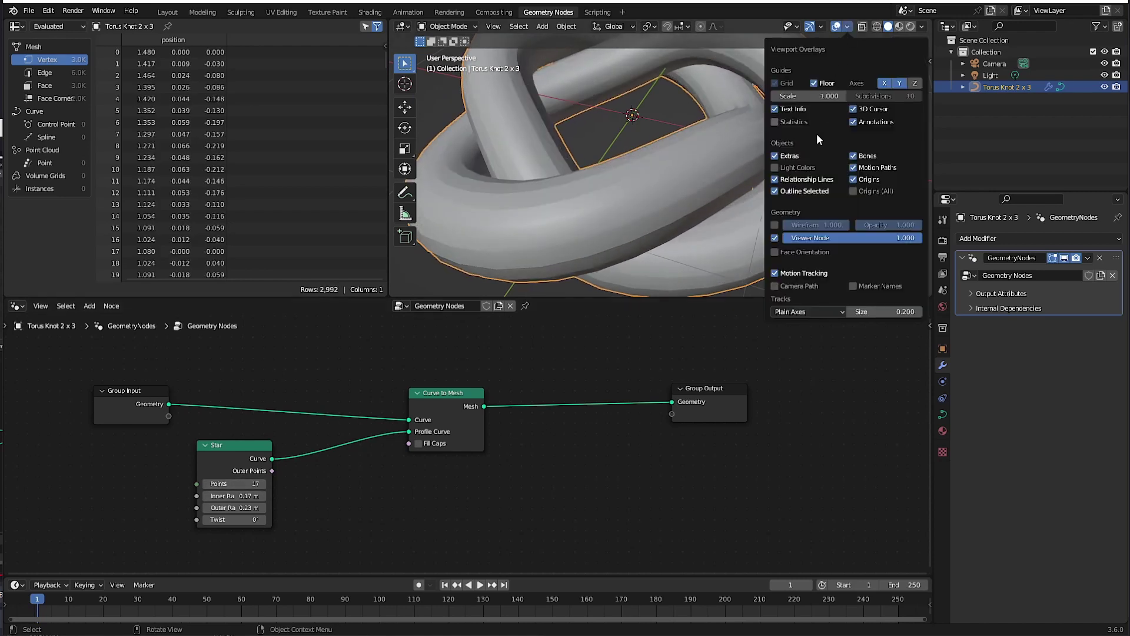
left_click(776, 230)
middle_click_drag(580, 288, 559, 213)
scroll(517, 265, "up", 3)
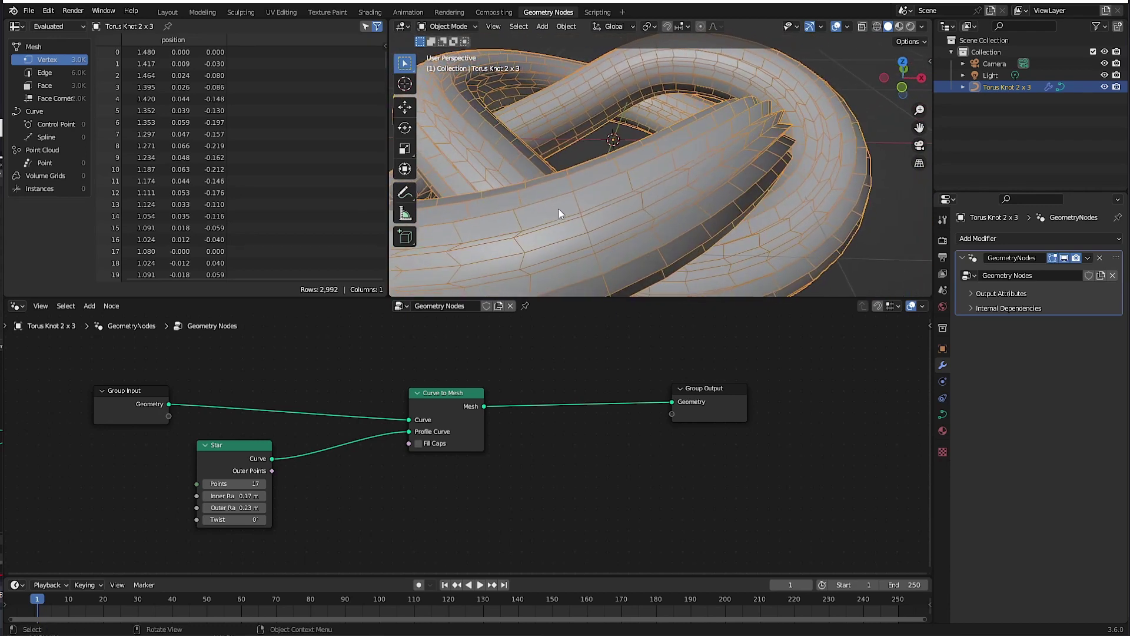
Spread the geometry nodes apart, leaving a wide gap between the Star and Curve to Mesh nodes
left_click_drag(702, 393, 760, 402)
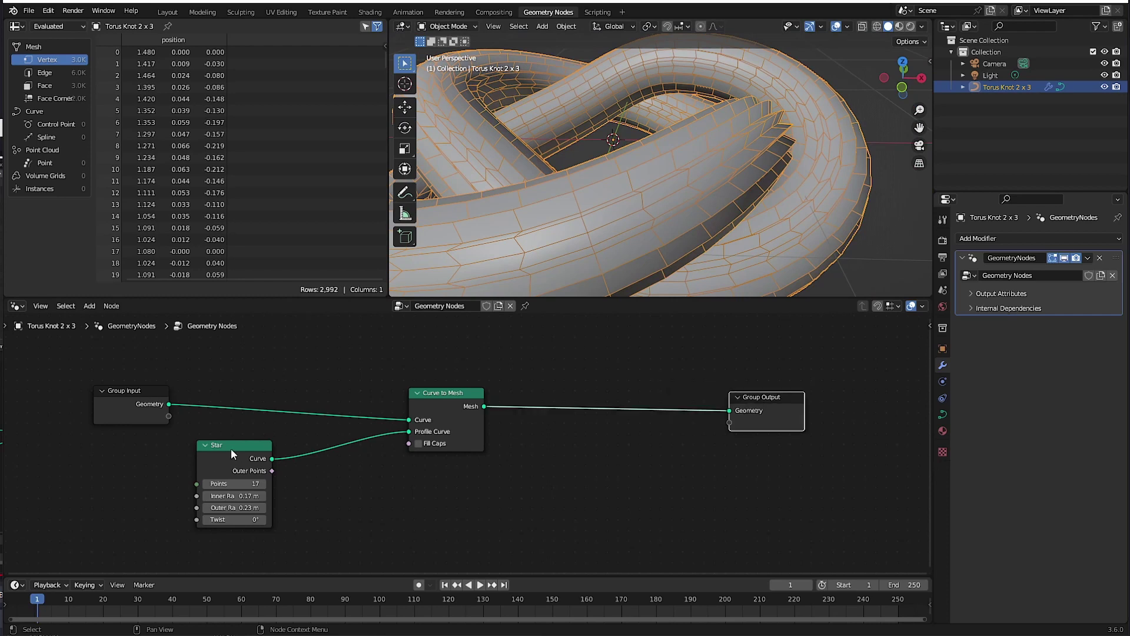
left_click_drag(232, 453, 188, 472)
left_click_drag(118, 391, 113, 392)
left_click_drag(448, 393, 449, 388)
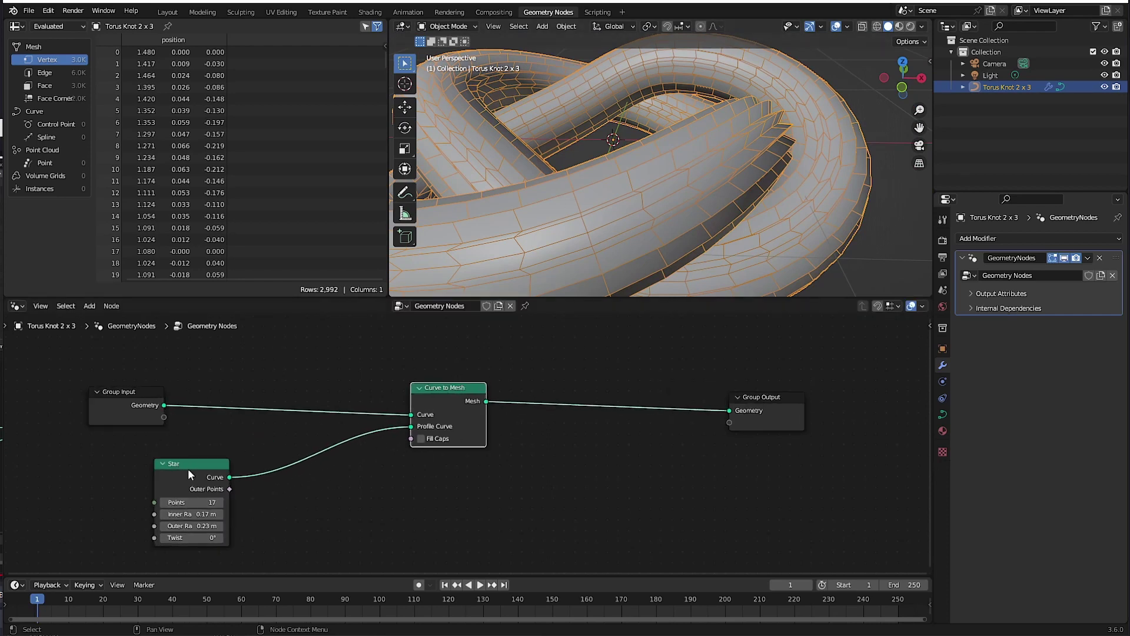
left_click_drag(188, 469, 167, 471)
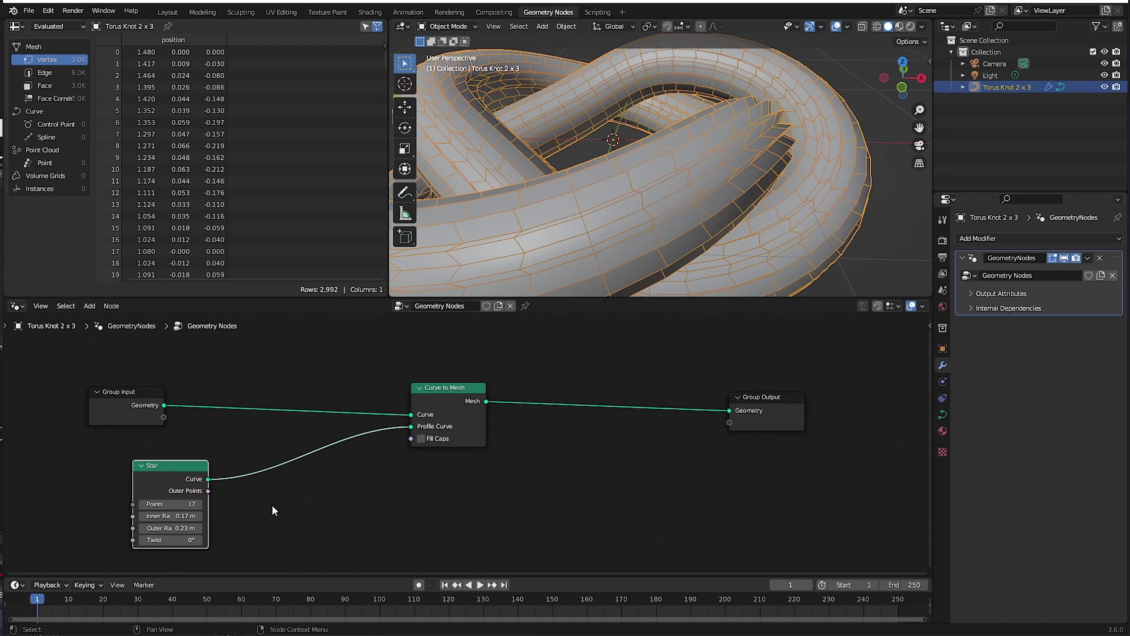
left_click_drag(437, 390, 420, 389)
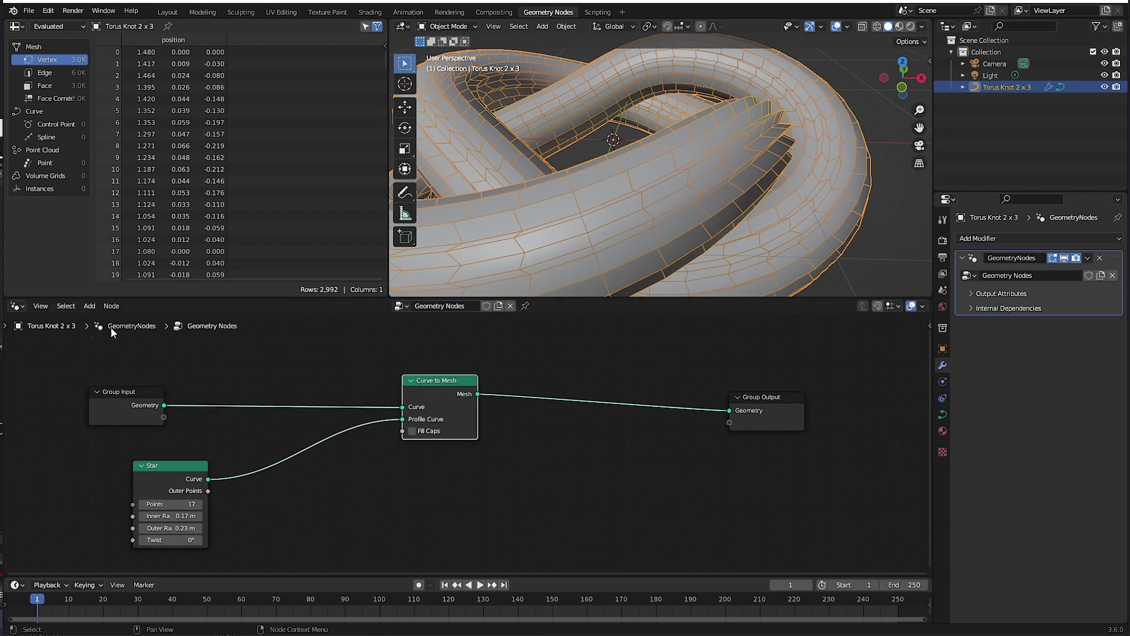
Insert a Transform Geometry node between the Star curve output and Curve to Mesh's Profile Curve, and space it from the Star node
left_click(90, 306)
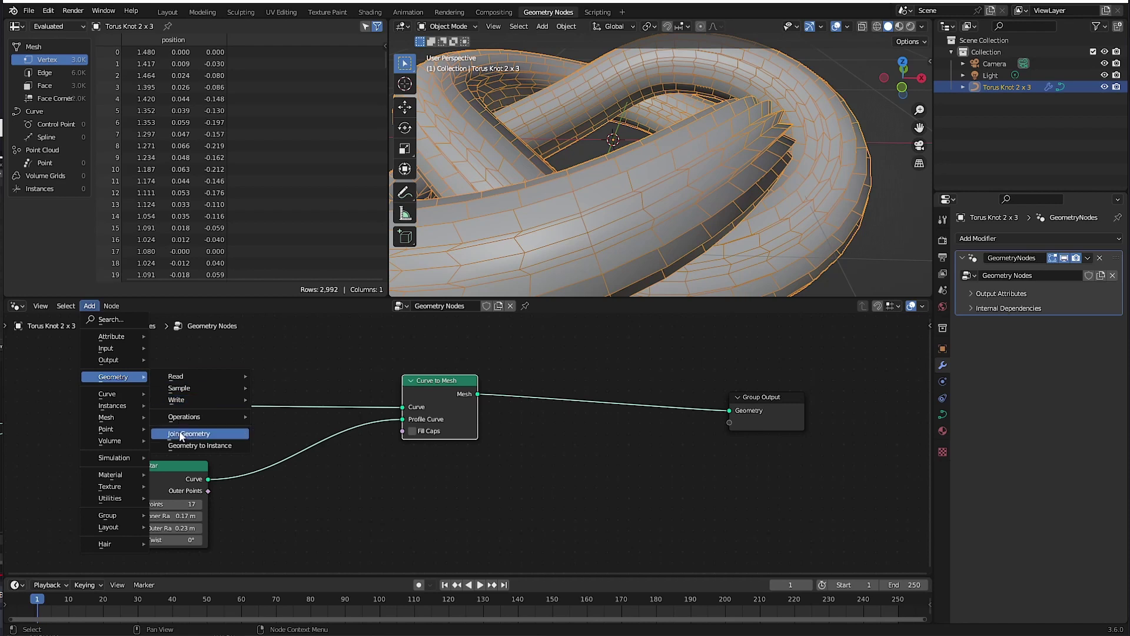
mouse_move(180, 417)
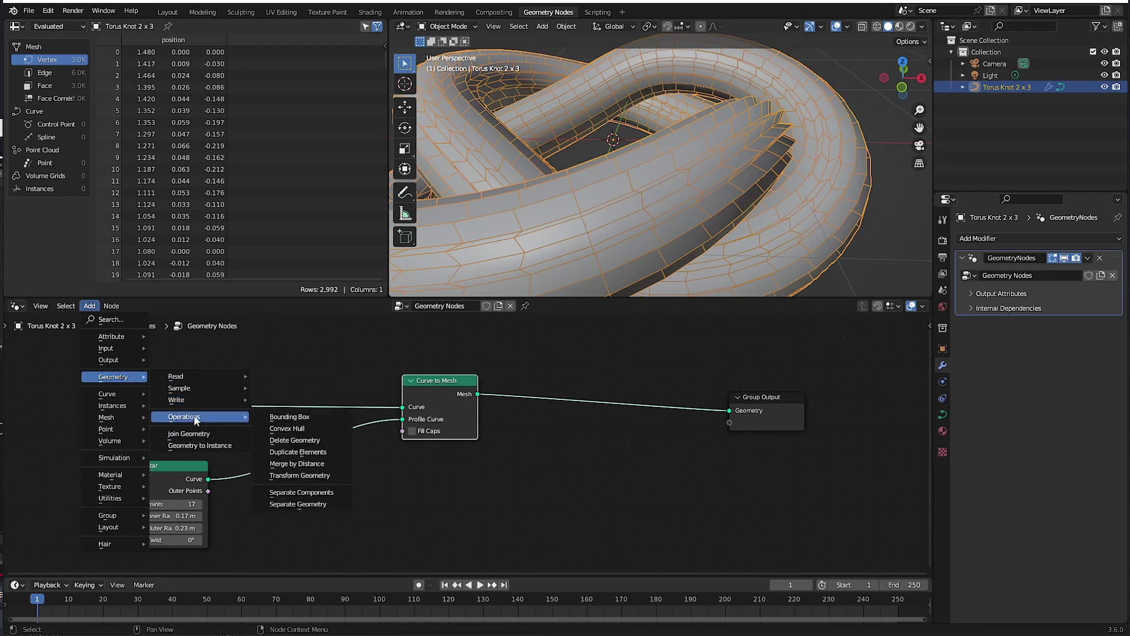
left_click(277, 477)
left_click(238, 433)
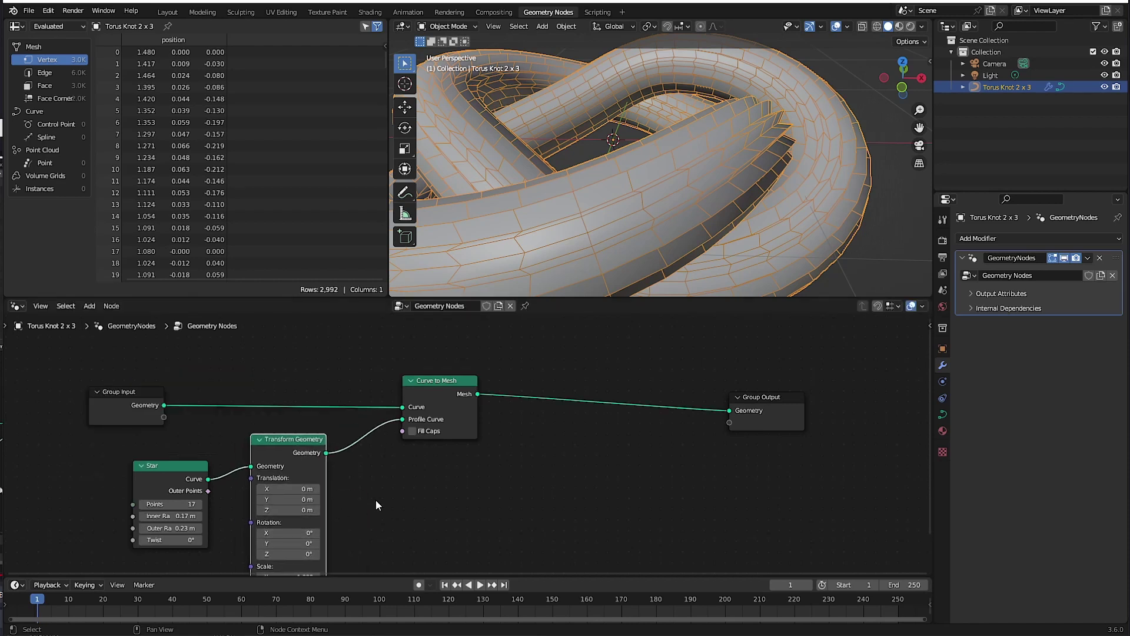
scroll(375, 500, "down", 1)
middle_click_drag(375, 499, 339, 401)
left_click_drag(288, 449, 137, 368)
Set the Star node's points to 36 and inner radius to 0.2 m, and deselect the torus knot
double_click(159, 406)
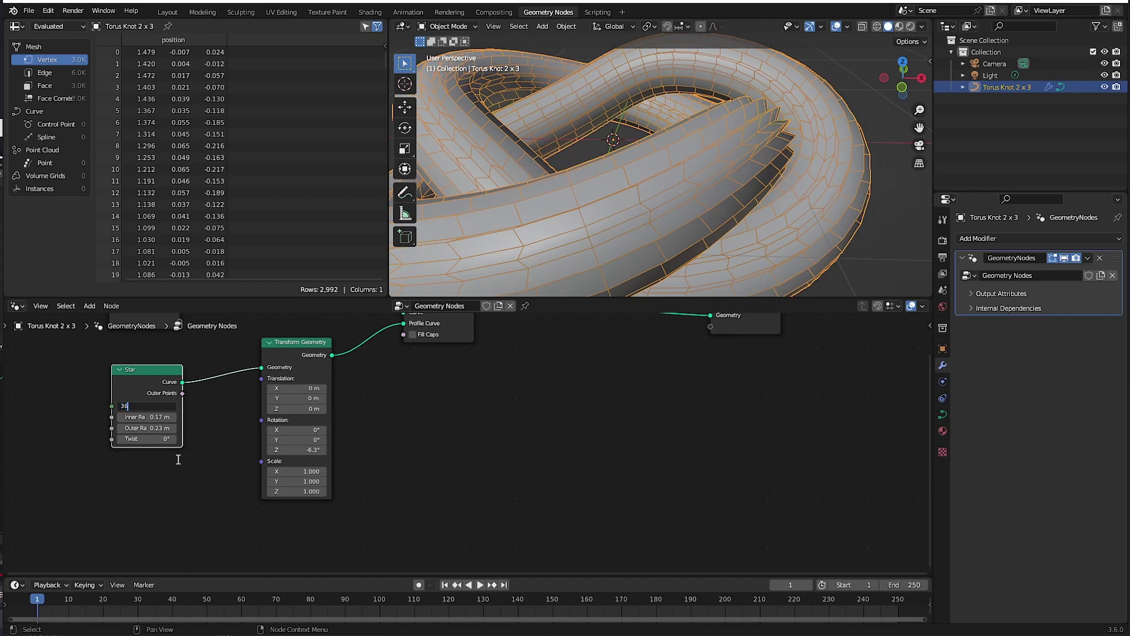
key("Return")
double_click(130, 417)
type("0.2")
key("Return")
middle_click_drag(552, 193, 471, 230)
left_click(576, 176)
scroll(315, 471, "down", 1)
scroll(294, 430, "up", 3)
Add a Rotate Euler node and link its Rotation output to the Transform Geometry node's Rotation input
middle_click_drag(280, 440, 293, 418)
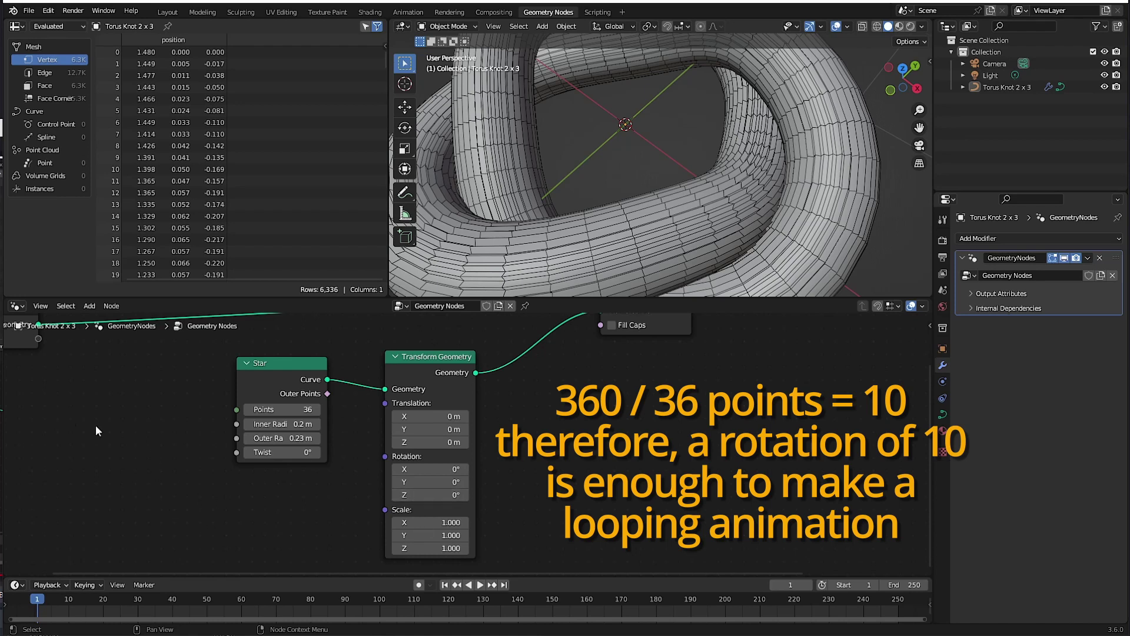
right_click(73, 415)
mouse_move(73, 415)
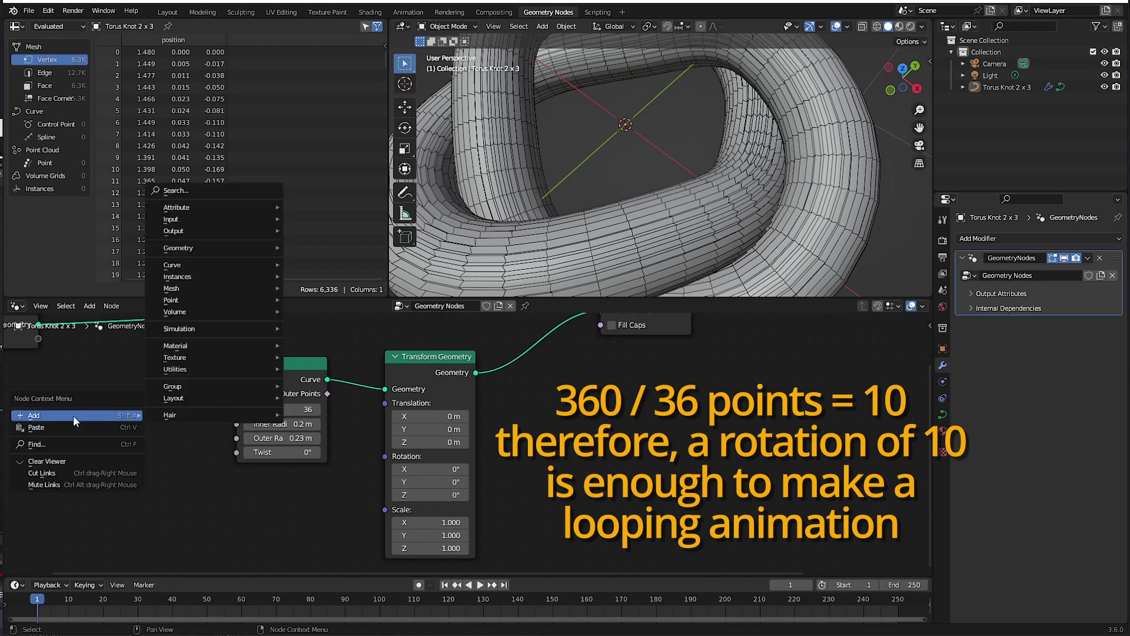
left_click(189, 192)
type("euler")
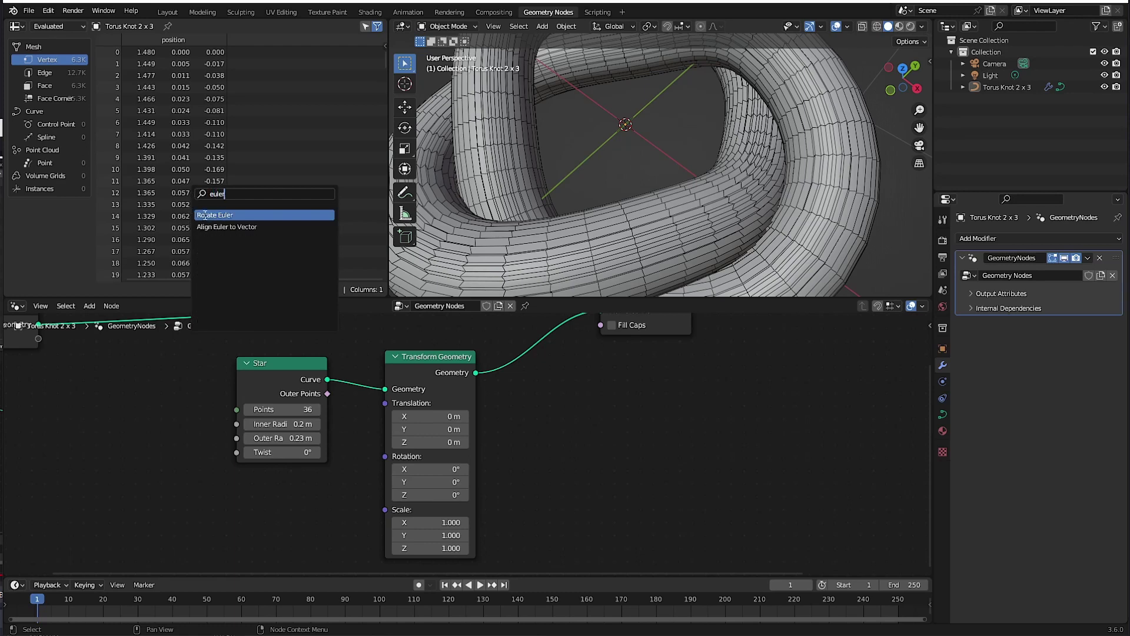
left_click(205, 215)
left_click(178, 468)
left_click_drag(170, 443, 385, 457)
Set the Rotate Euler node's Rotate By Z value to 10°
left_click_drag(122, 550, 131, 550)
right_click(129, 551)
left_click(126, 555)
type("10")
key("Return")
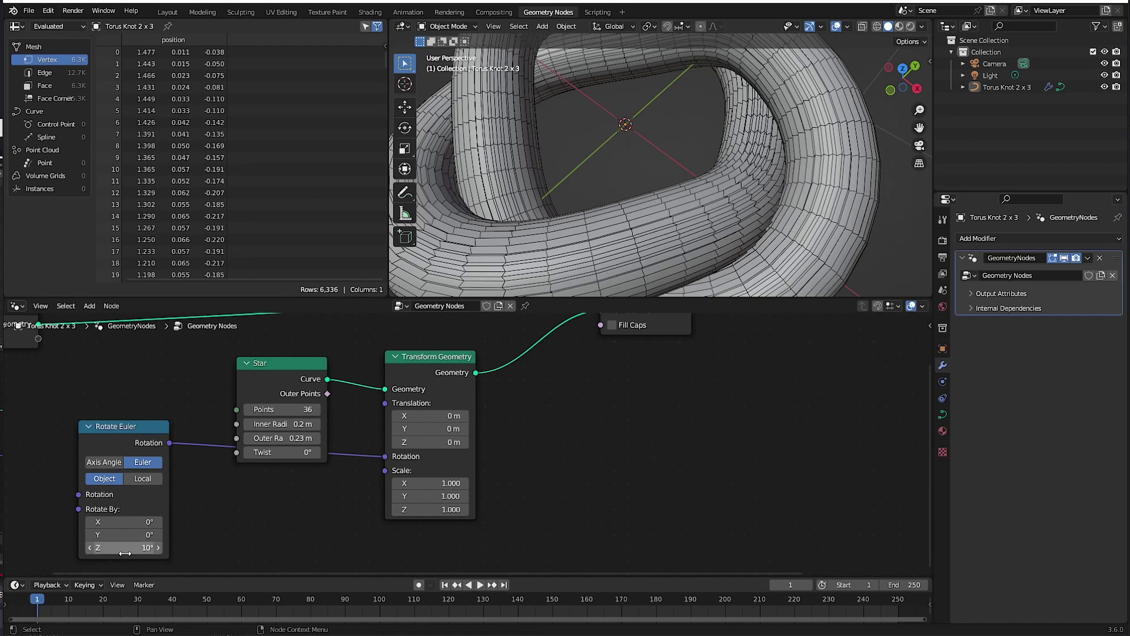
Expose the Rotate Euler node's Rotate By input through Group Input, and tidy the surrounding node layout
scroll(224, 503, "down", 1)
middle_click_drag(188, 488, 358, 518)
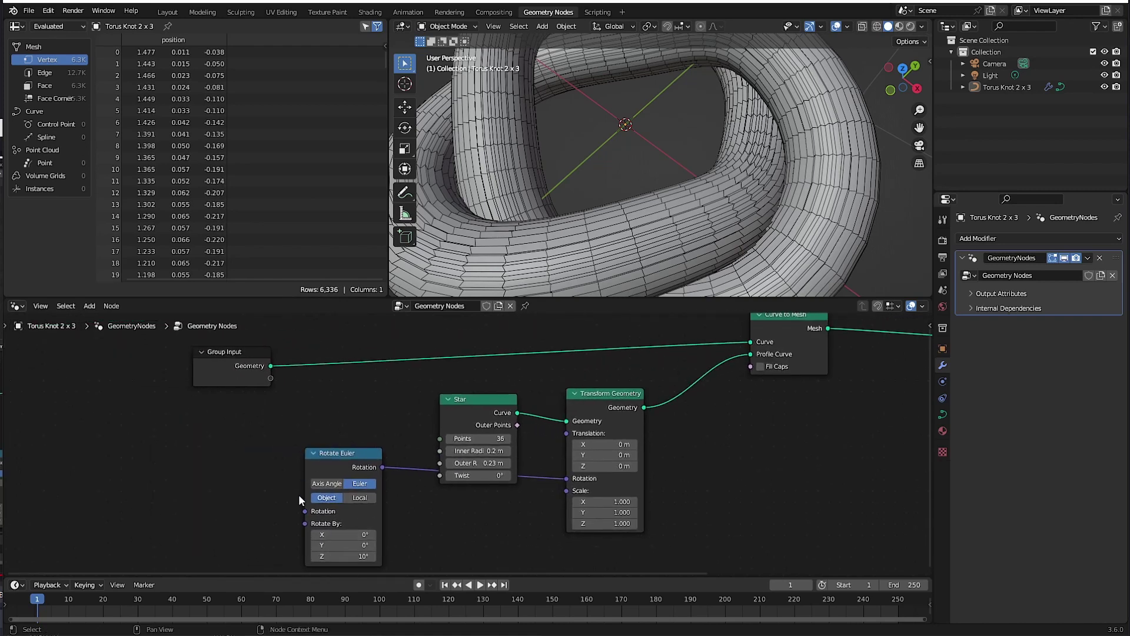
left_click_drag(477, 399, 487, 379)
left_click_drag(335, 455, 372, 461)
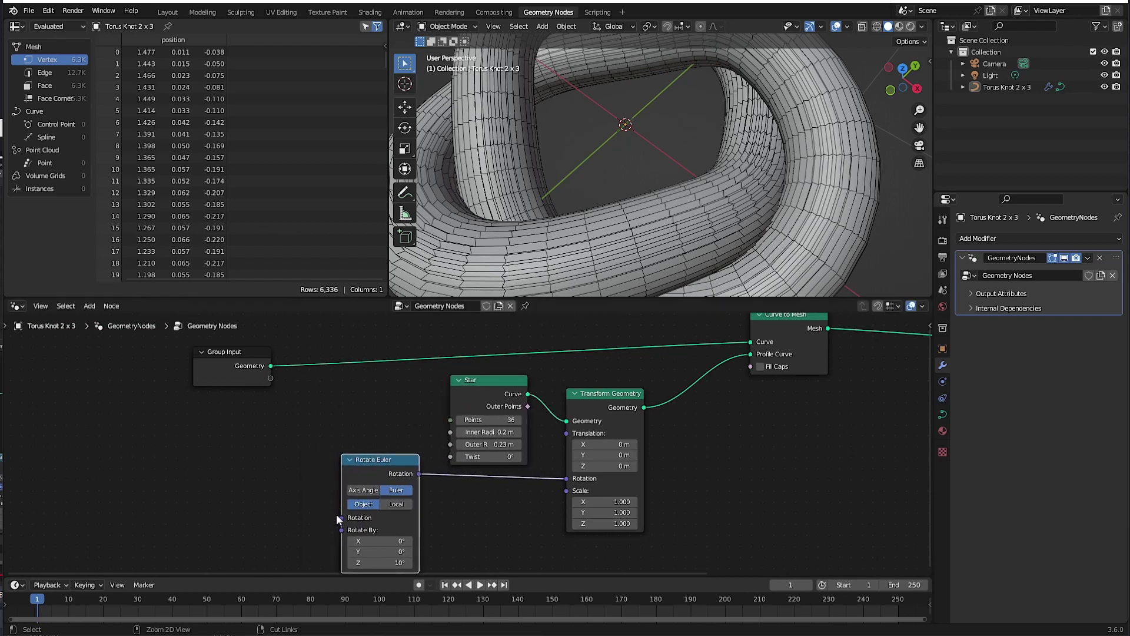
mouse_move(340, 528)
left_click_drag(341, 530, 270, 378)
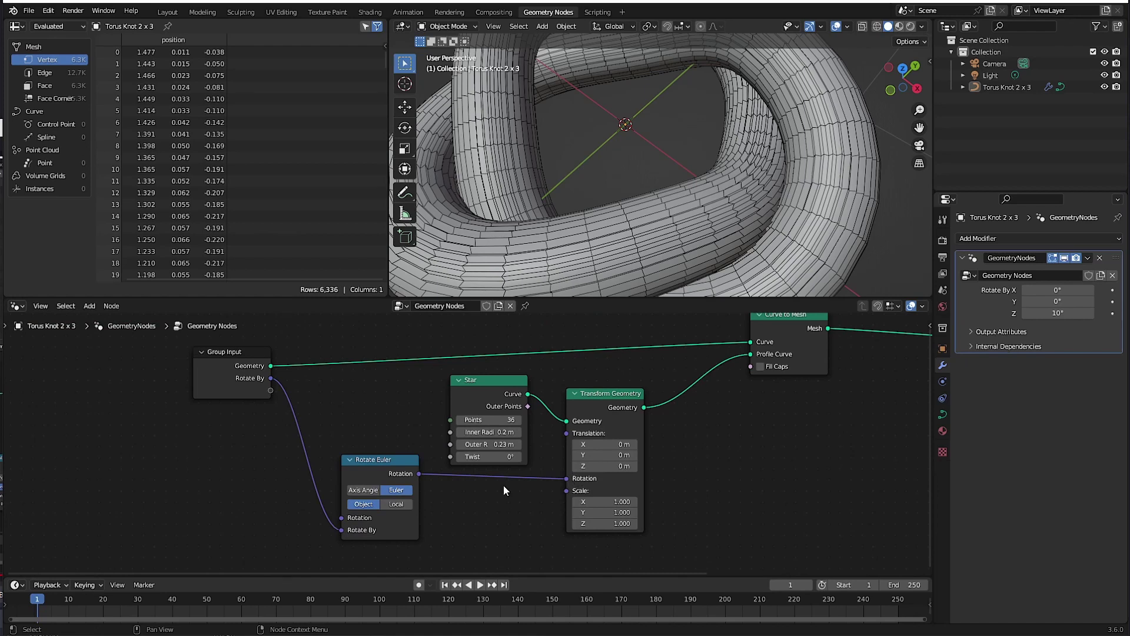
left_click_drag(375, 462, 375, 465)
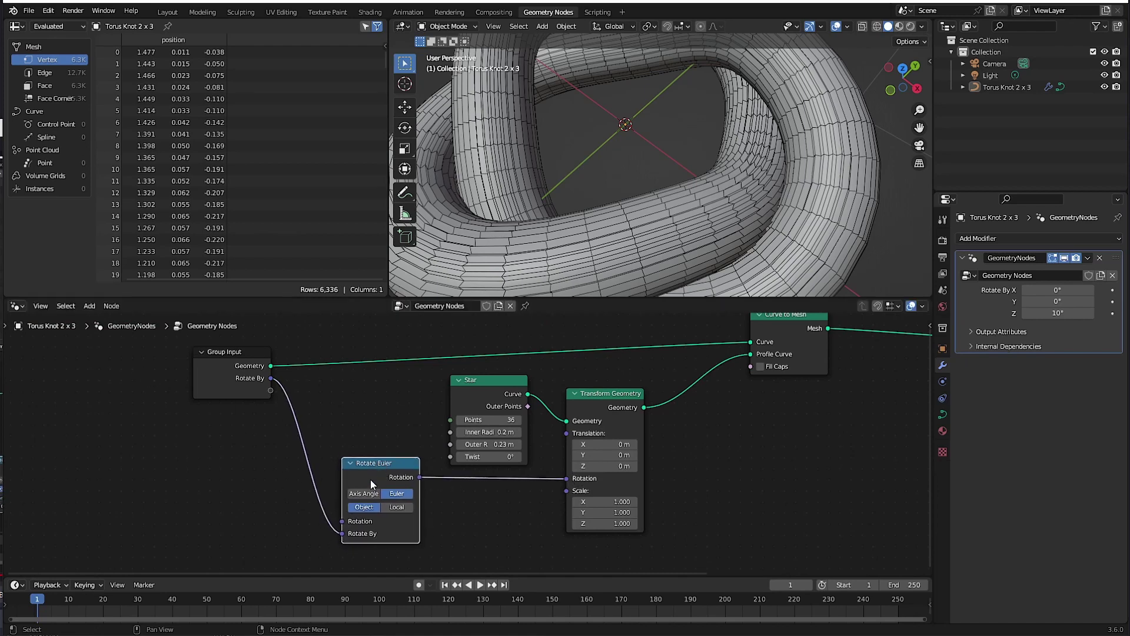
left_click_drag(209, 370, 194, 351)
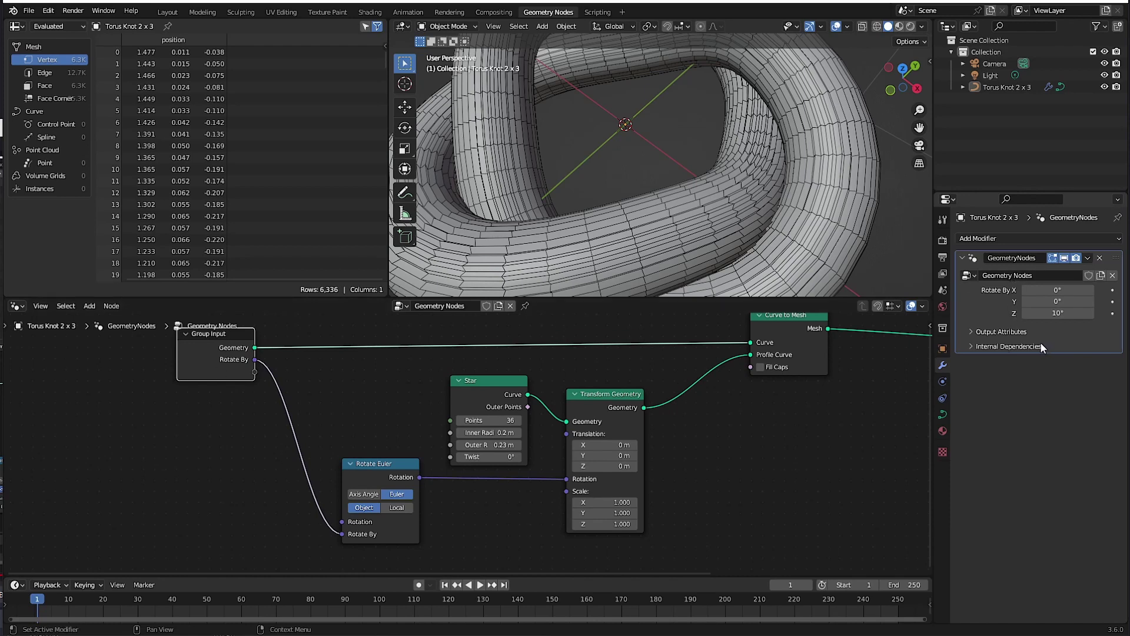
Reset the modifier's Rotate By Z value to 0° and set the timeline's end frame to 125
key("BackSpace")
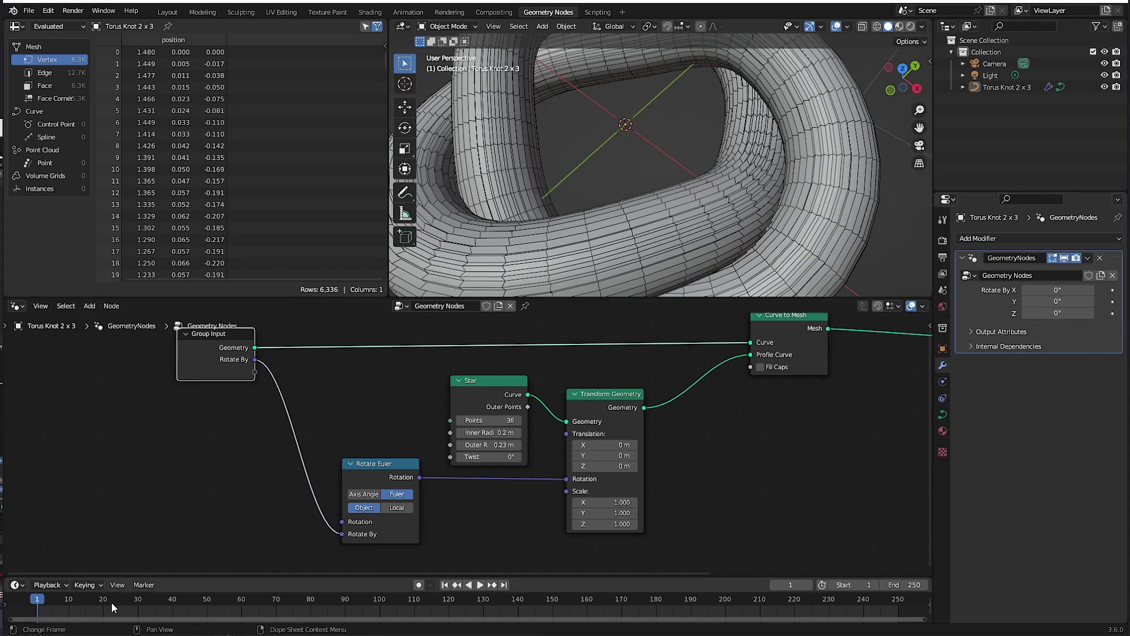
left_click(907, 585)
type("125")
key("Return")
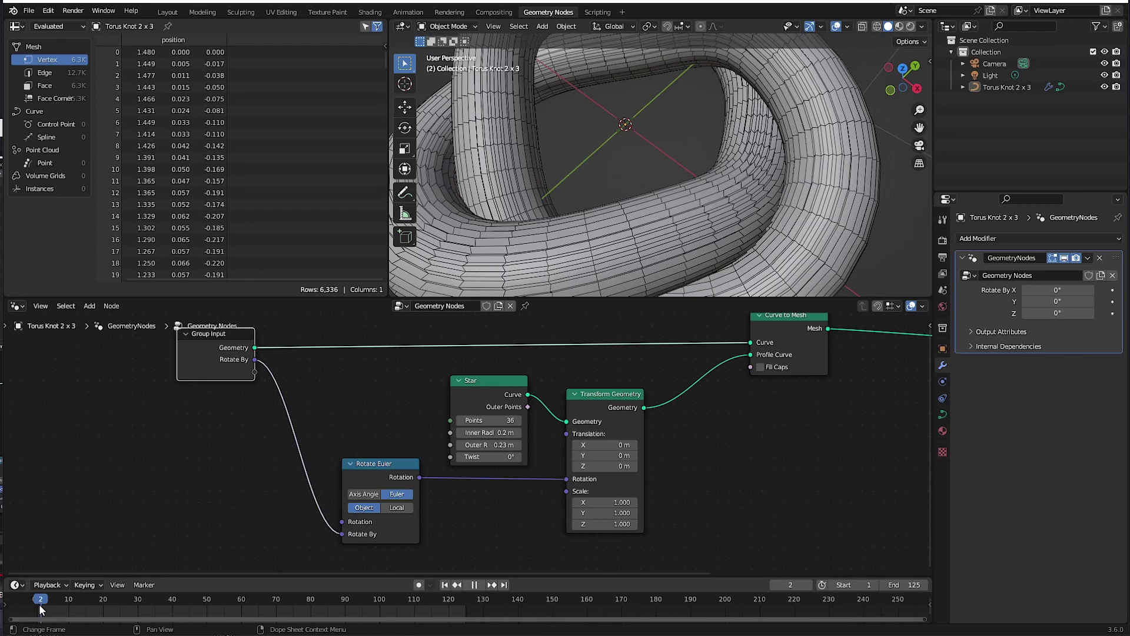
Keyframe the modifier's Rotate By Z value at 0° on frame 1 and at 10° on frame 126
middle_click_drag(449, 484, 414, 487)
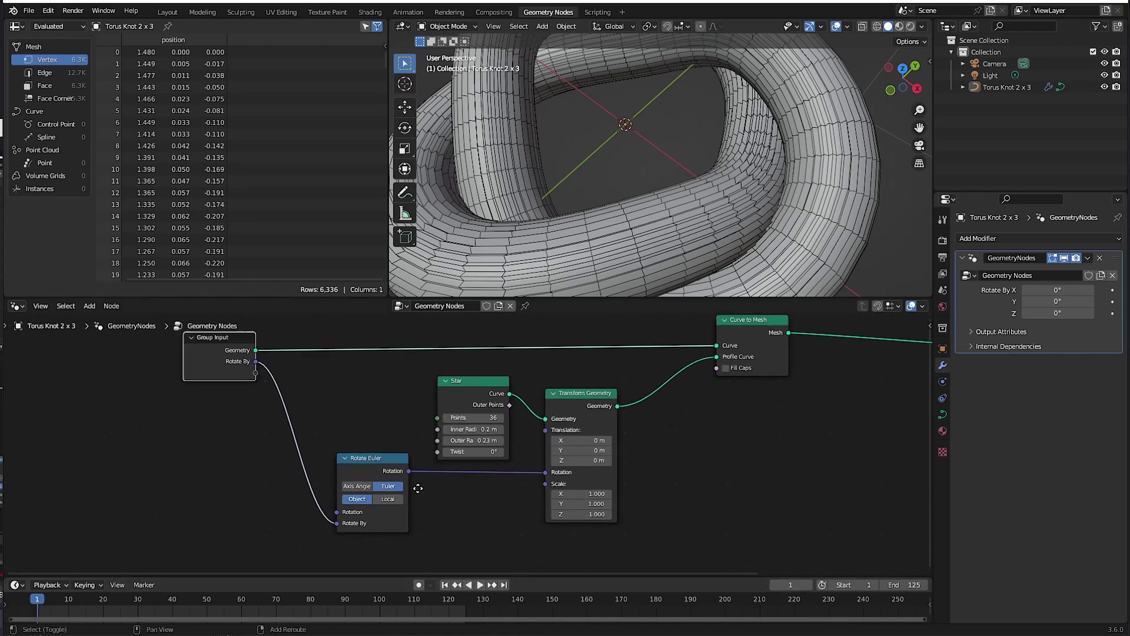
scroll(413, 486, "down", 1)
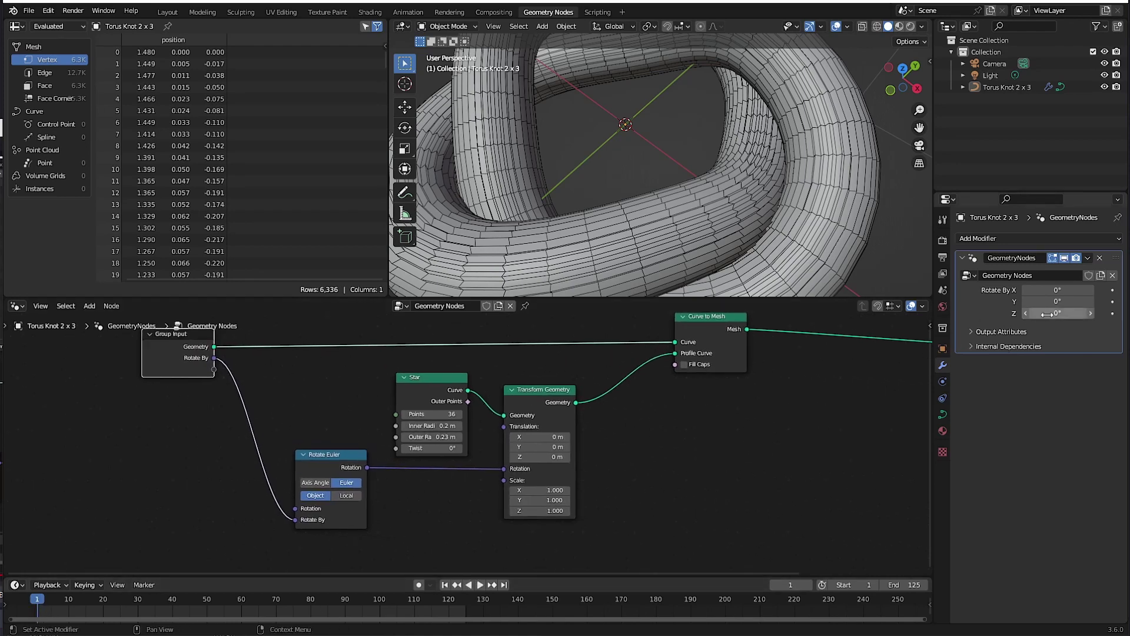
left_click(1112, 314)
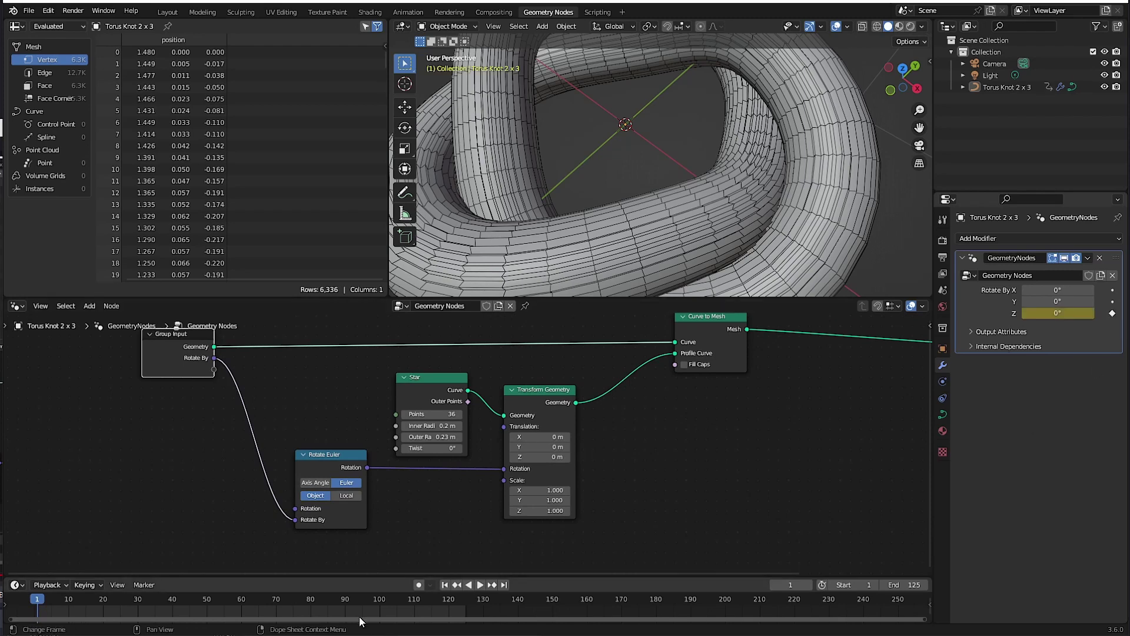
left_click_drag(460, 614, 469, 614)
left_click_drag(1054, 313, 1066, 313)
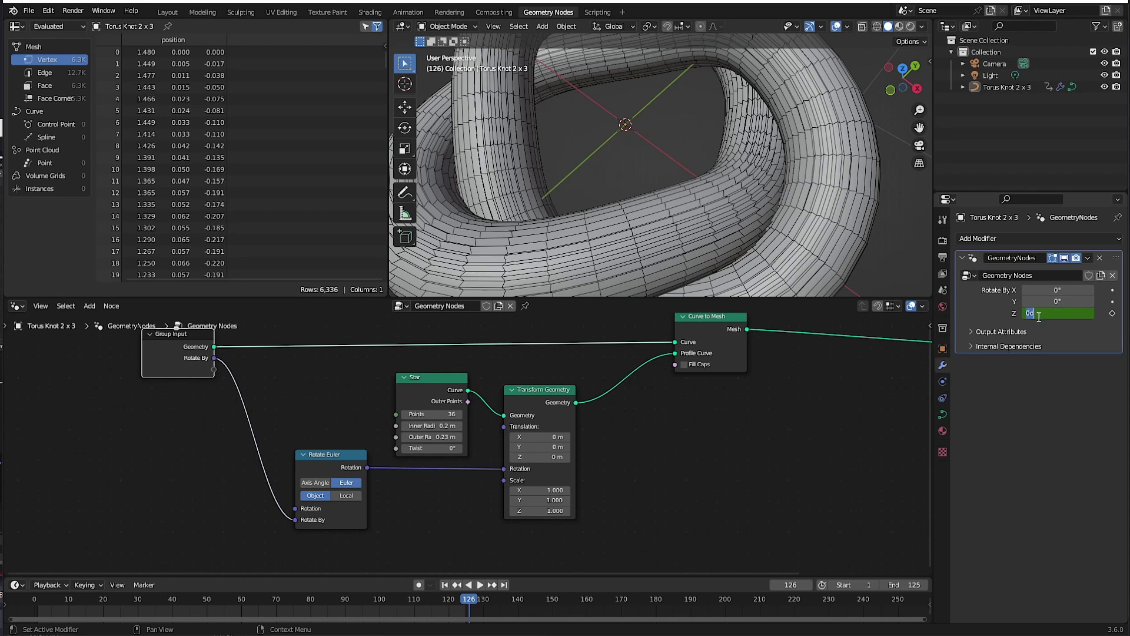
left_click(1112, 313)
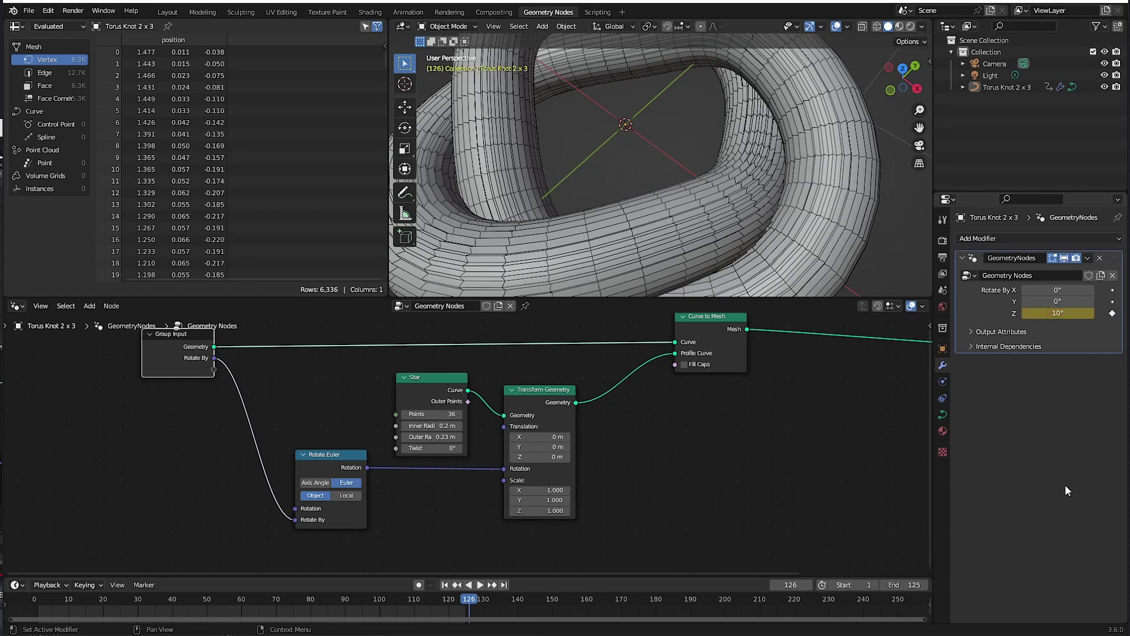
Play the animation from near the start to check the profile's rotation along the knot
left_click(50, 611)
key("space")
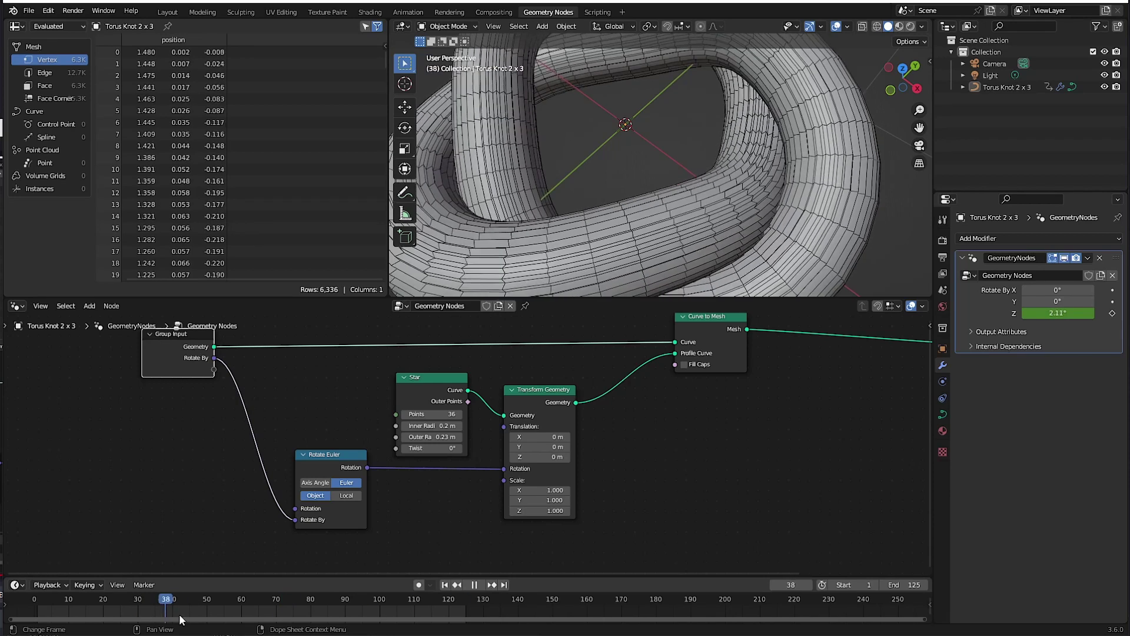
scroll(283, 520, "down", 1)
middle_click_drag(282, 520, 291, 473)
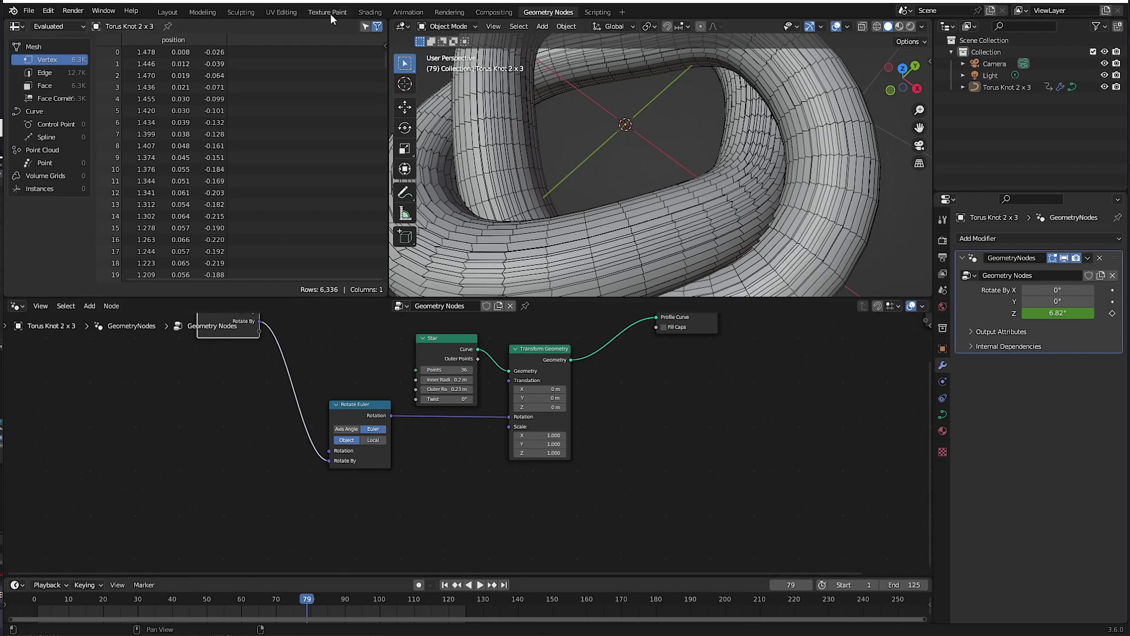
Switch to the Animation workspace, select the torus knot and show its rotation curve in the Graph Editor
left_click(408, 12)
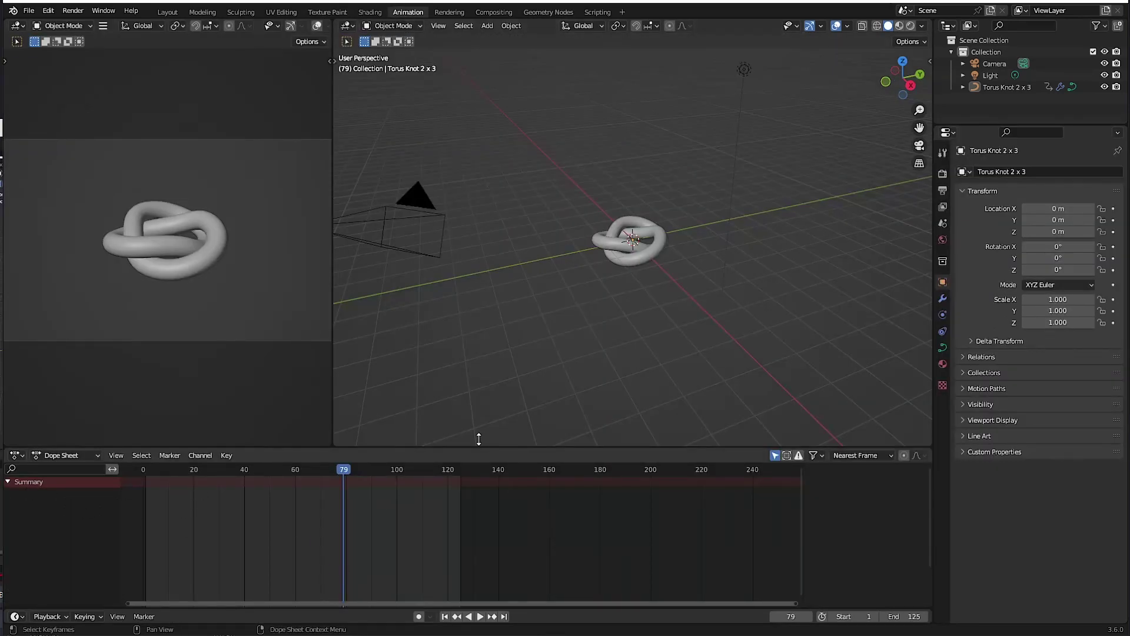
left_click(658, 252)
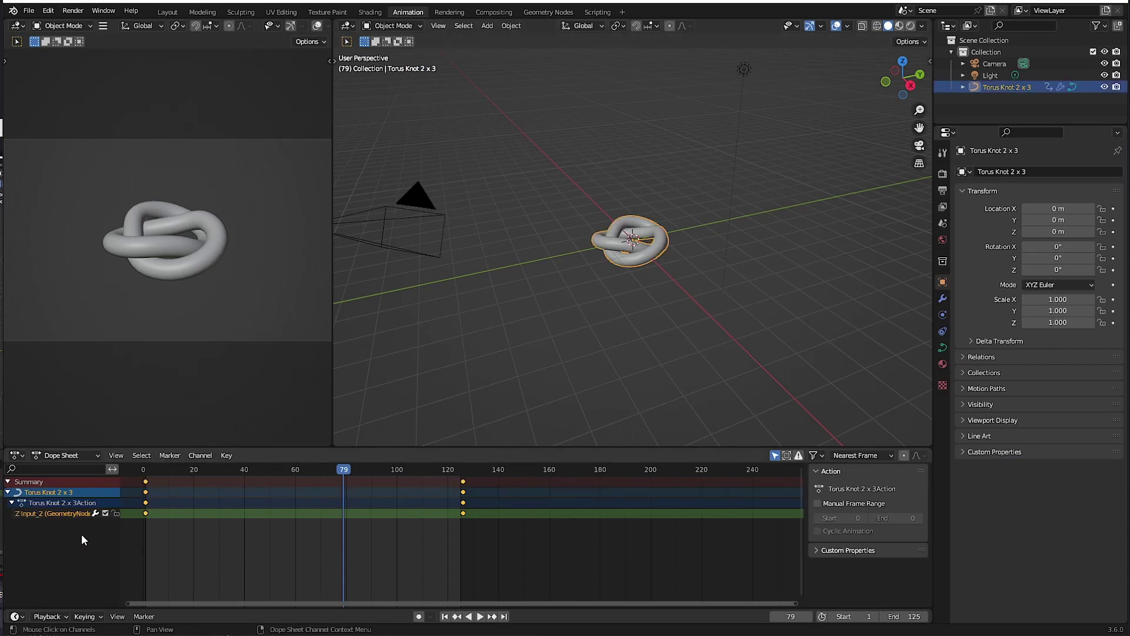
key("ctrl+Tab")
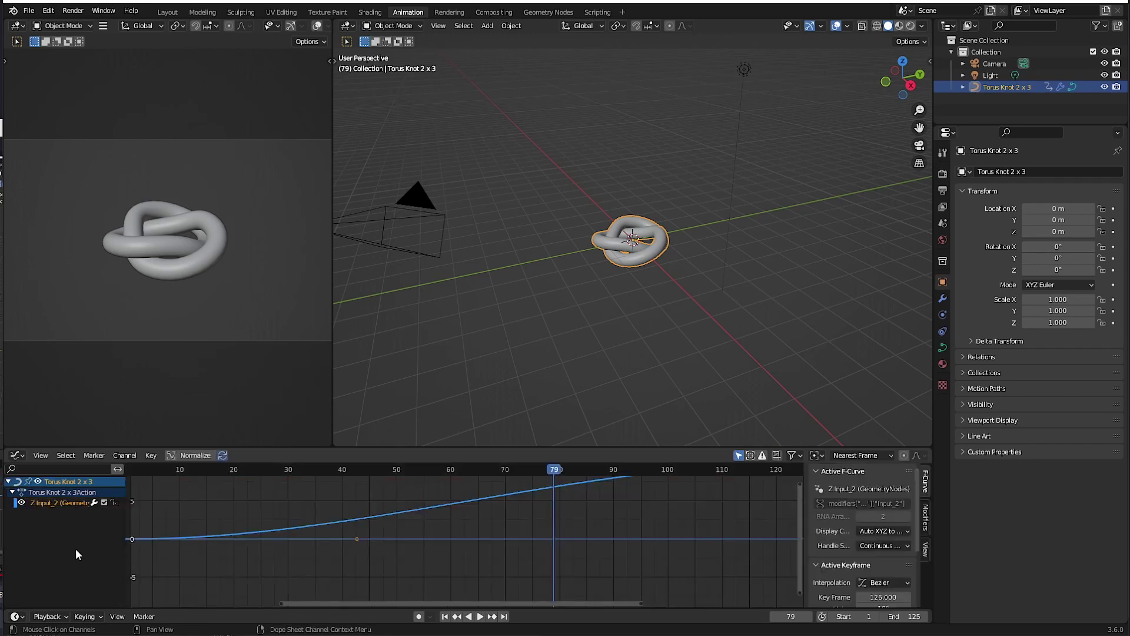
key("ctrl+Tab")
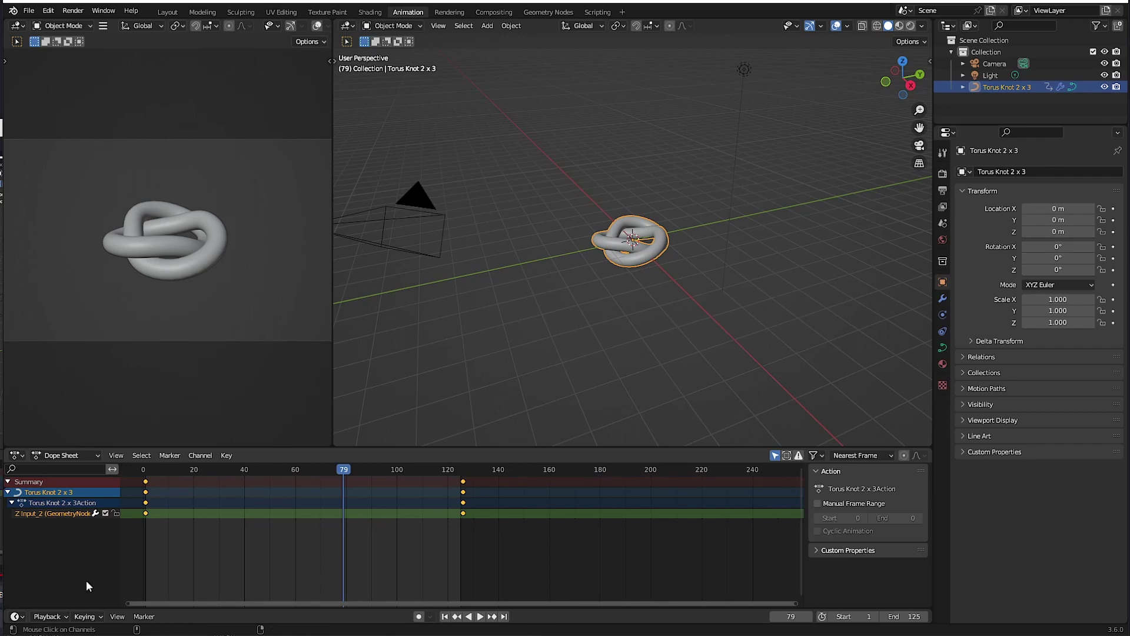
key("ctrl+Tab")
key("ctrl+Tab")
key("ctrl+Tab")
key("ctrl+Tab")
key("ctrl+Tab")
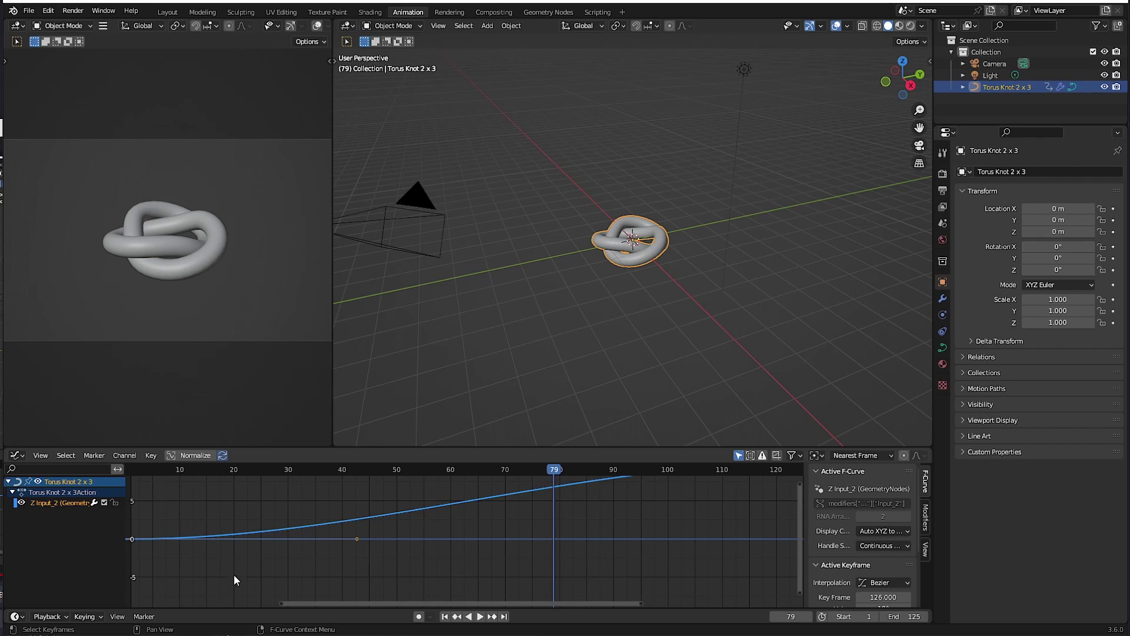
Set the rotation curve's keyframe interpolation to Linear and deselect the keyframes
key("Home")
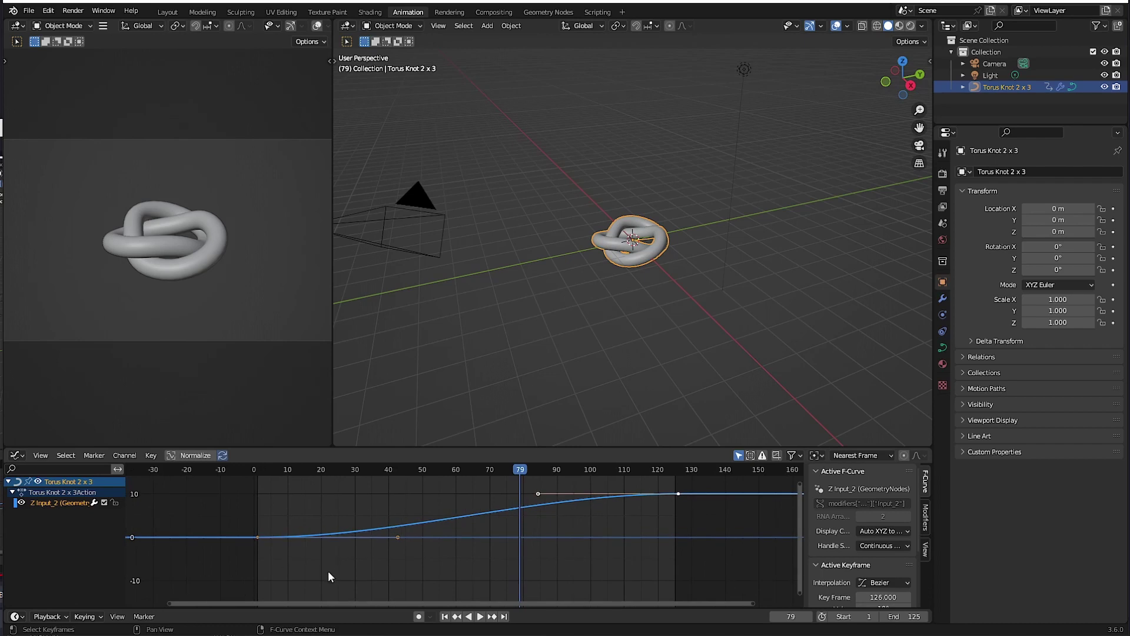
key("t")
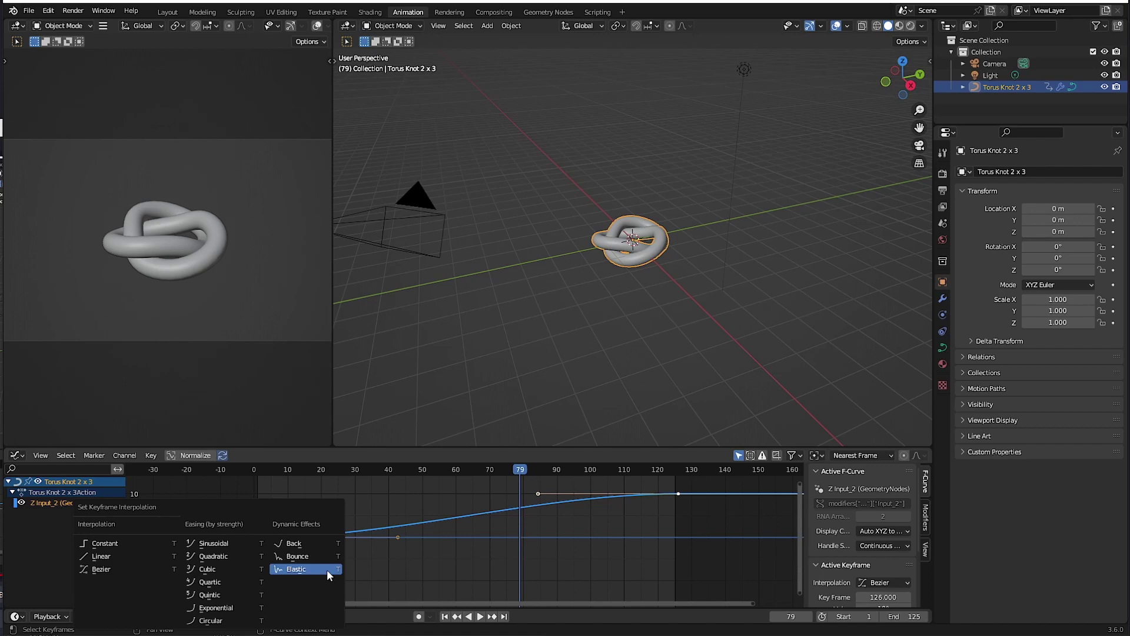
key("l")
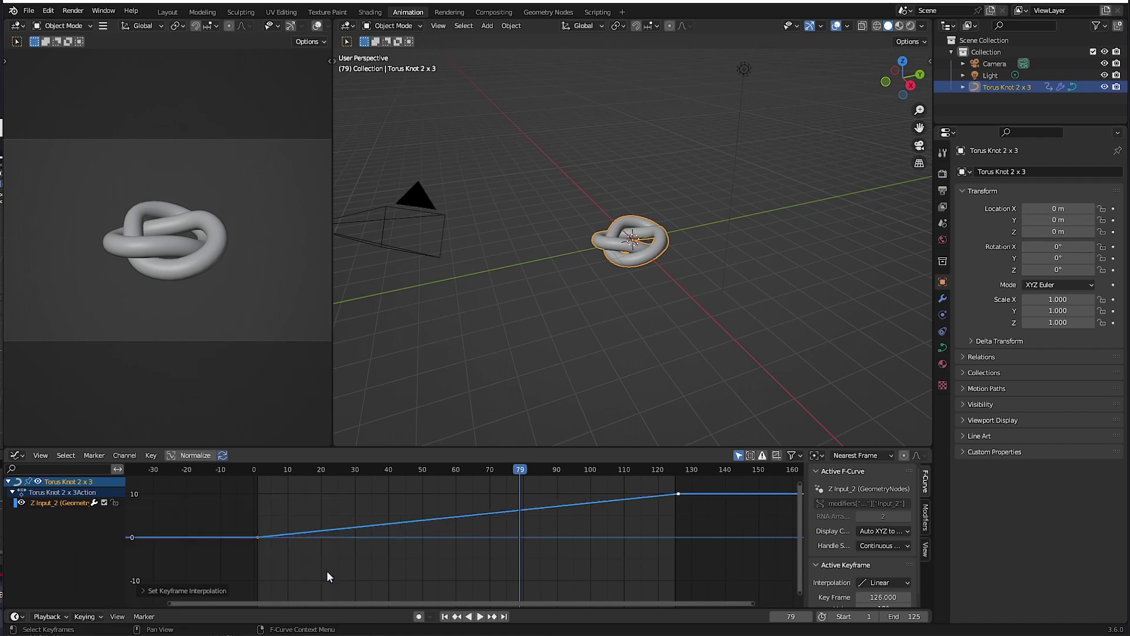
left_click(316, 587)
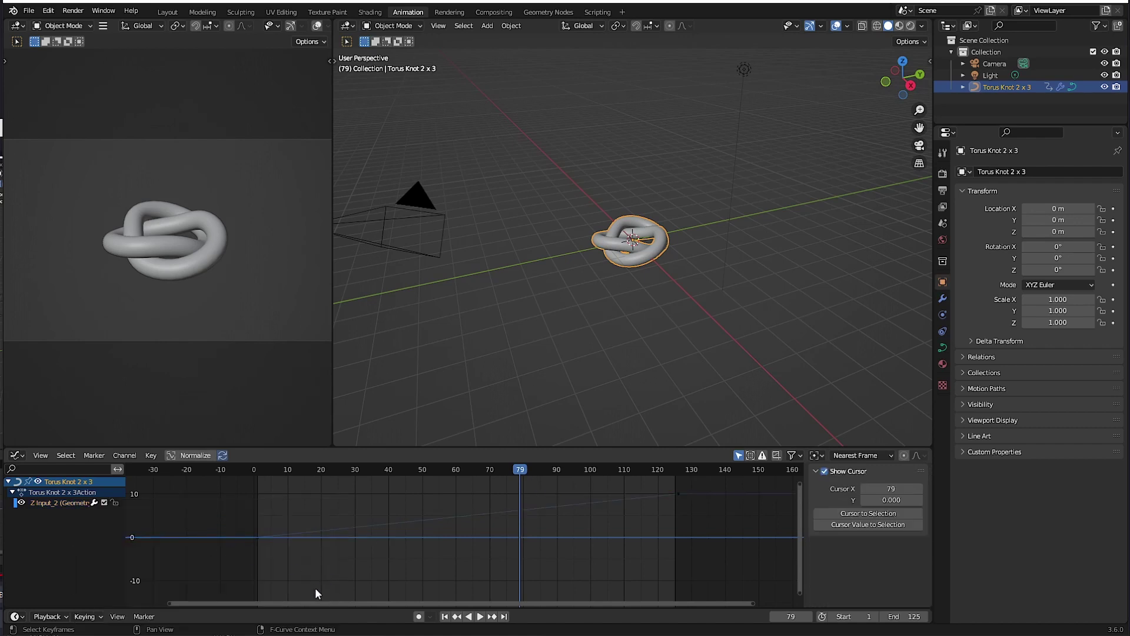
Play the animation from the start to check the rotation up close, stop it and select the curve's last keyframe
left_click(254, 470)
key("space")
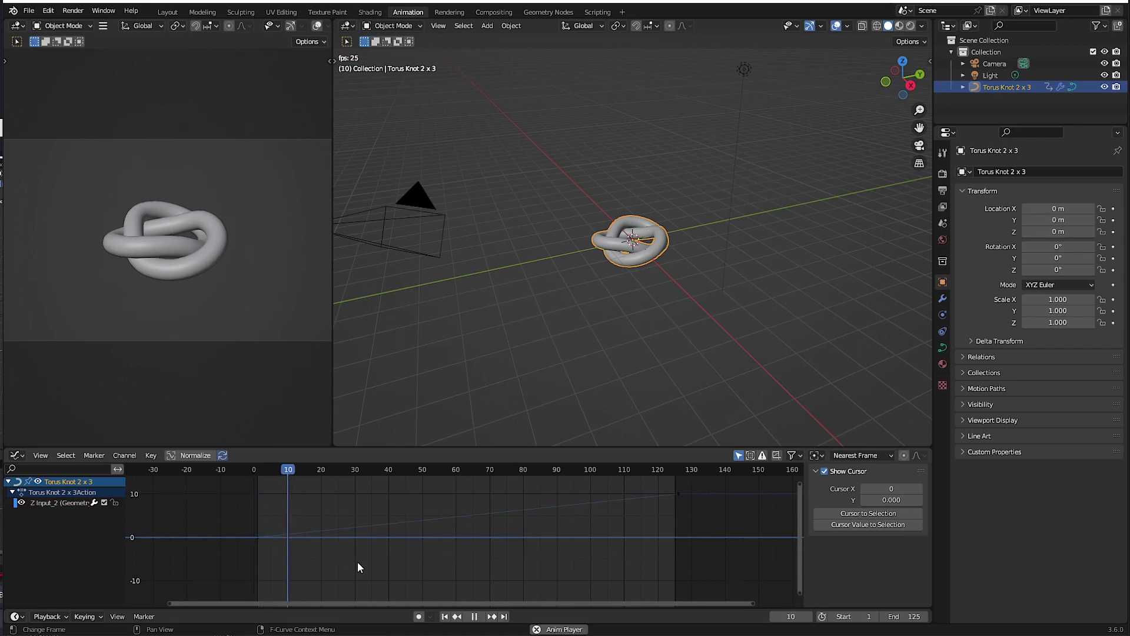
middle_click_drag(181, 304, 183, 256, "ctrl")
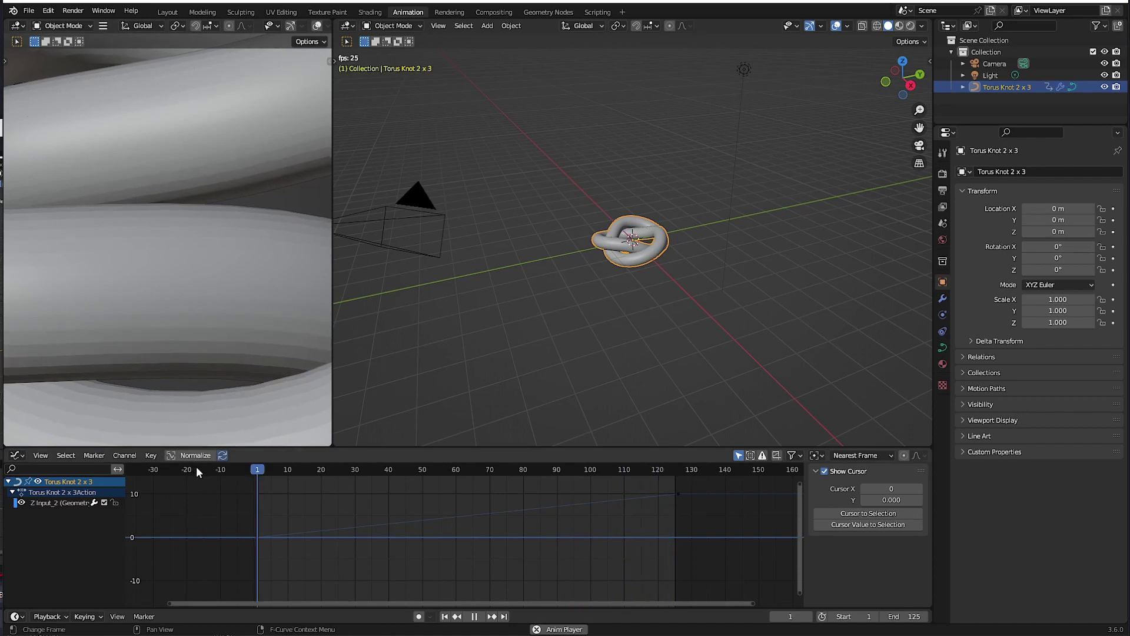
key("Escape")
left_click(677, 494)
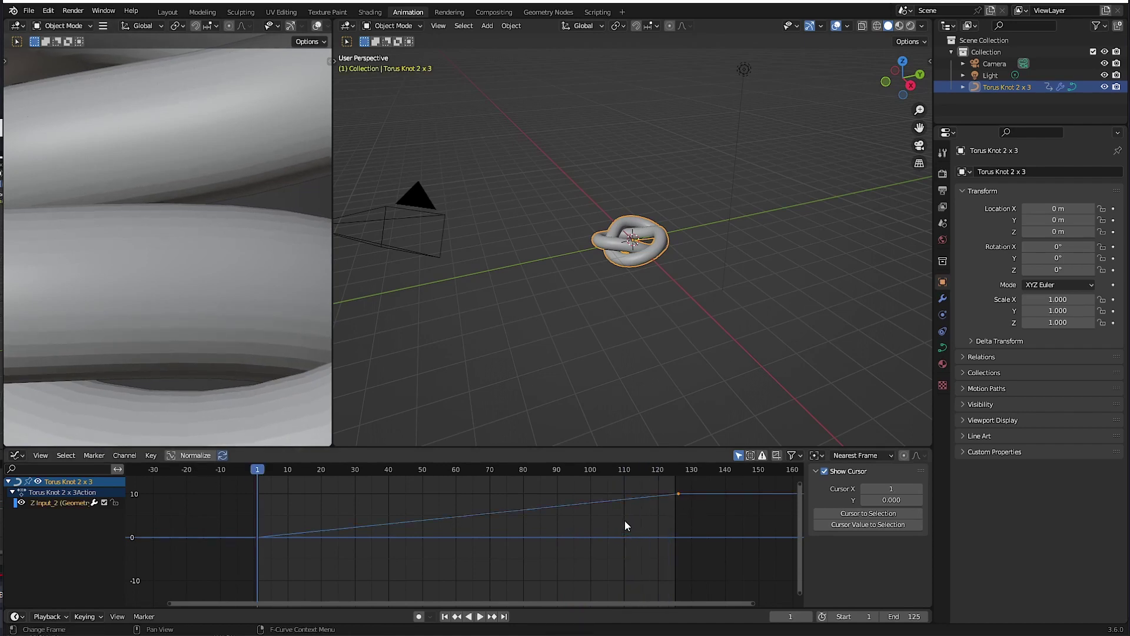
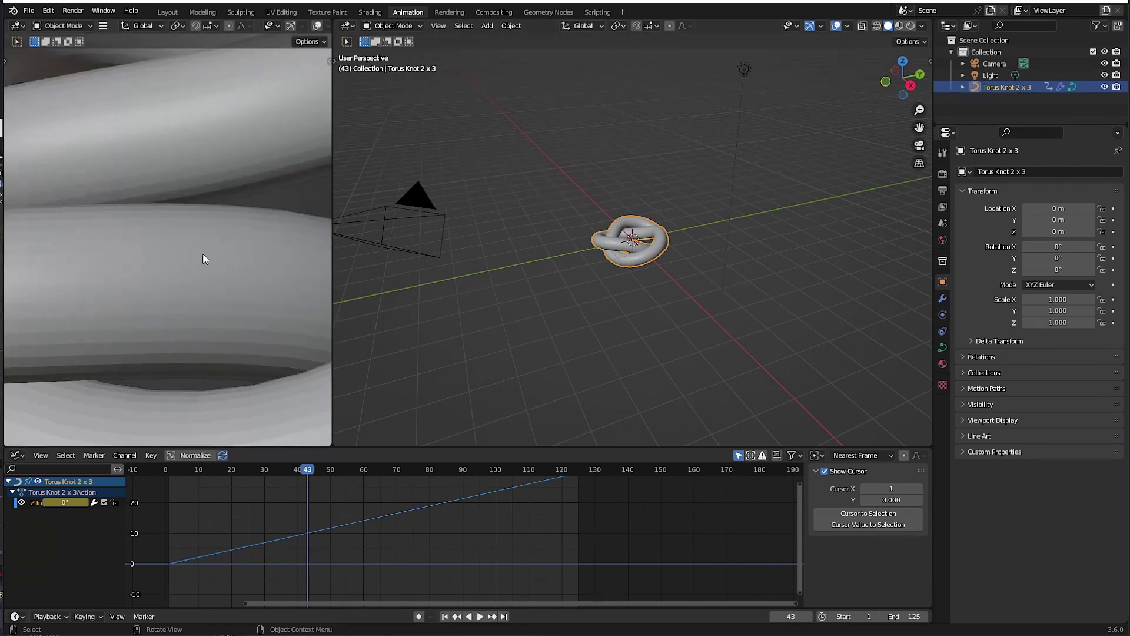
Enable the Camera to View lock for the camera viewport
scroll(207, 318, "down", 10)
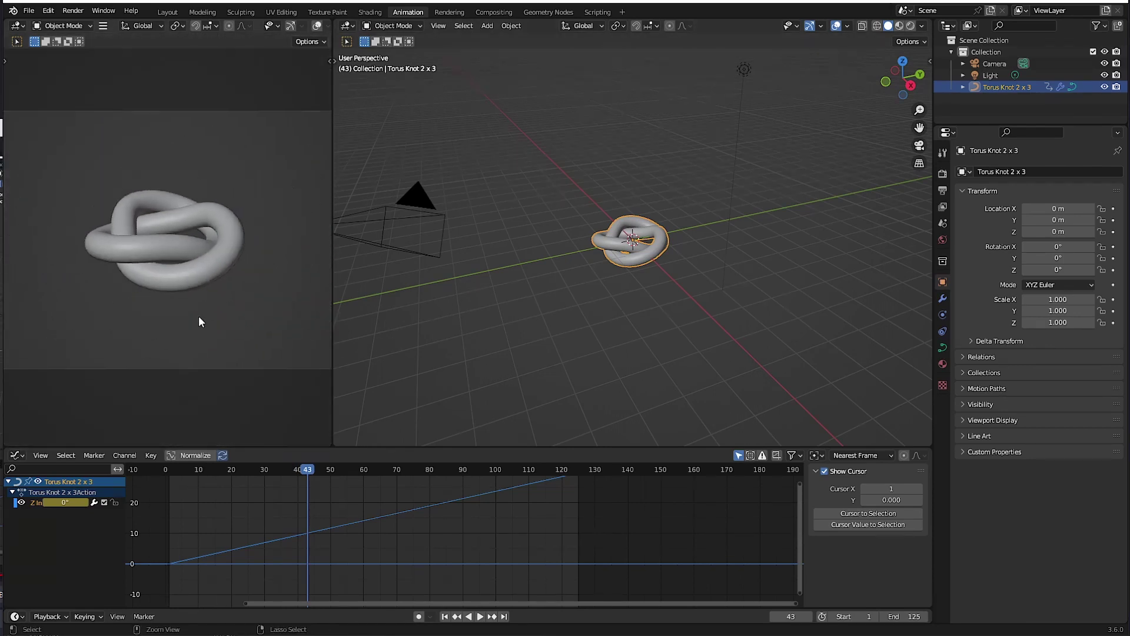
scroll(202, 316, "down", 4)
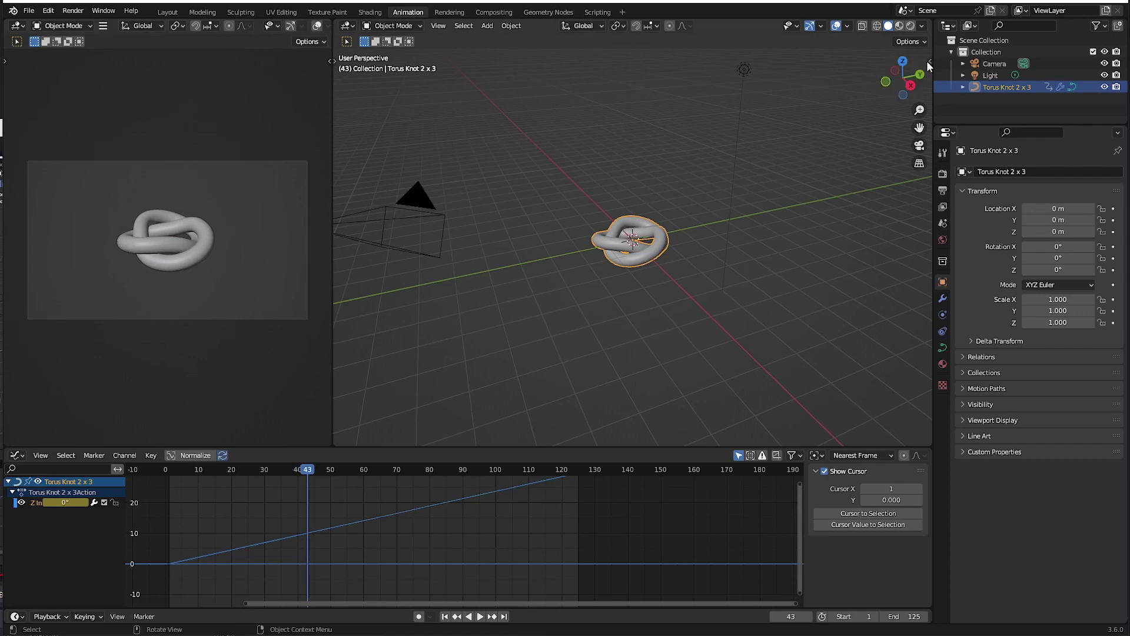
key("n")
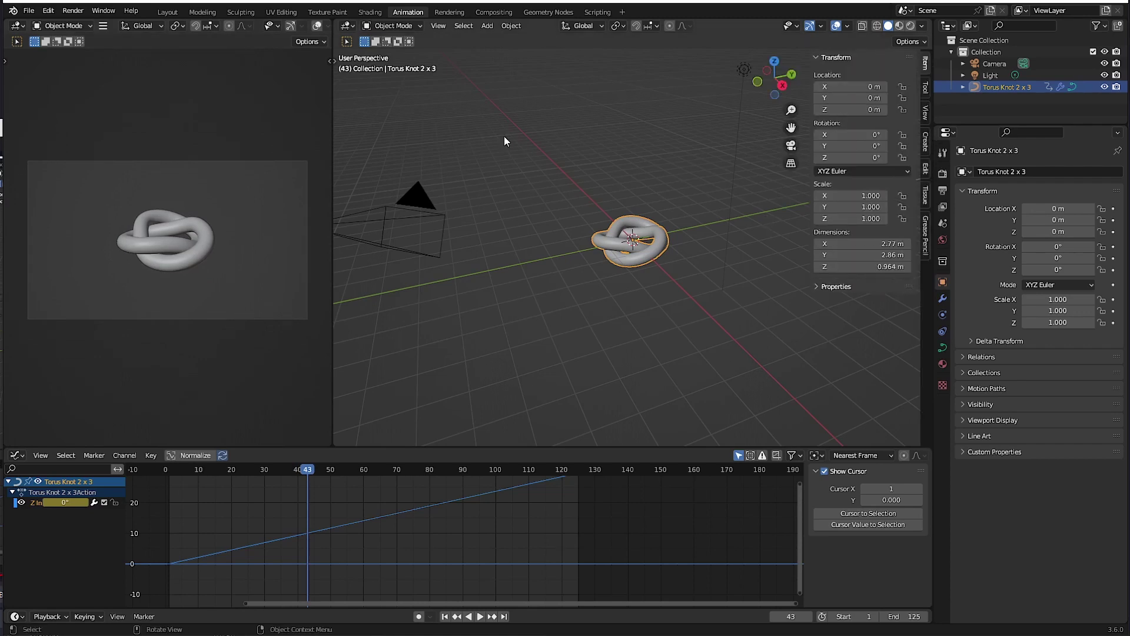
key("n")
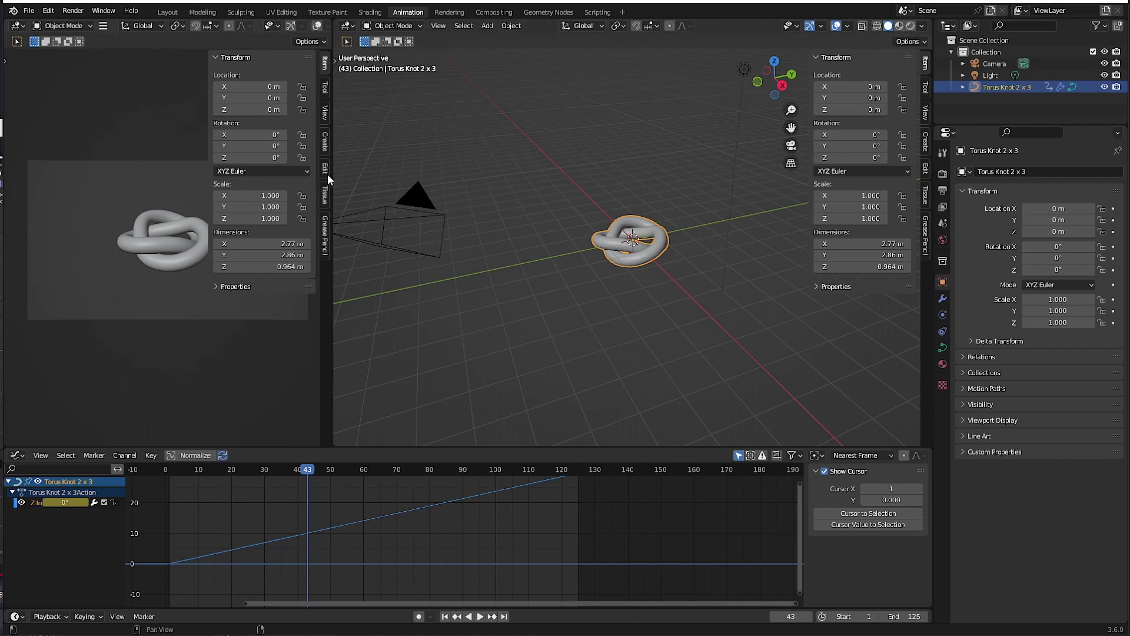
left_click(322, 119)
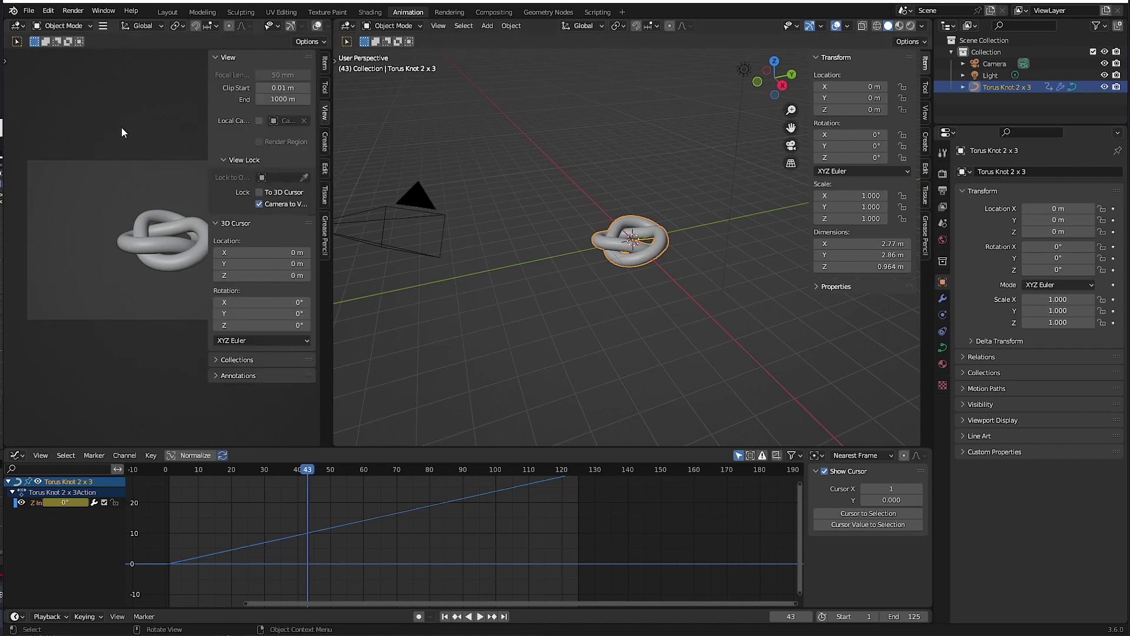
Move the camera closer to the torus knot and angle it so the knot fills the frame
scroll(154, 266, "up", 6)
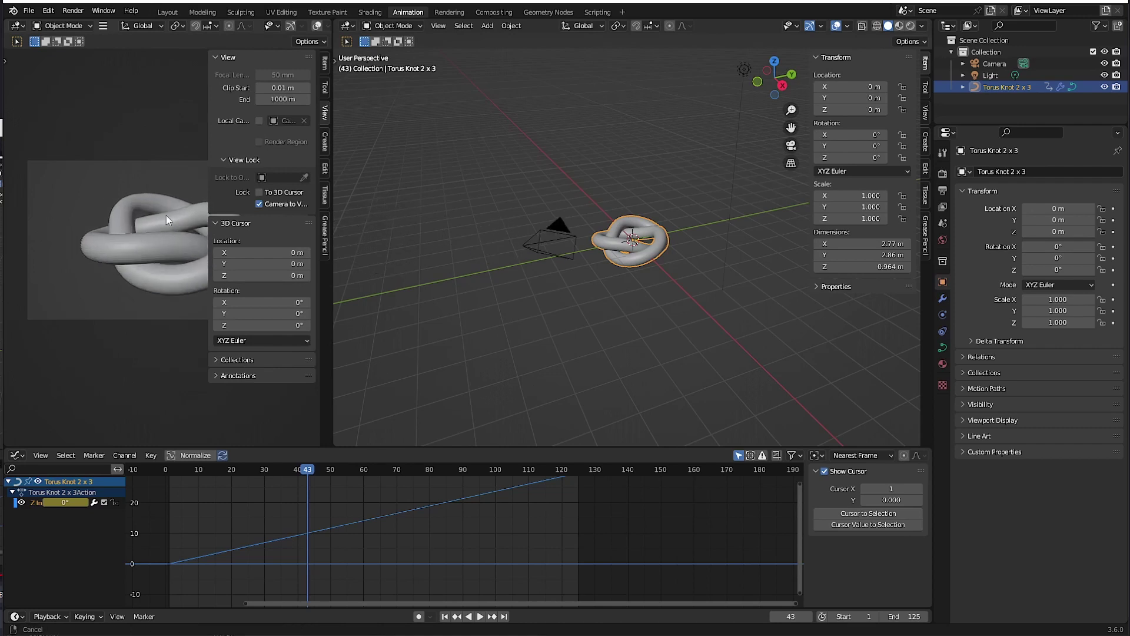
key("n")
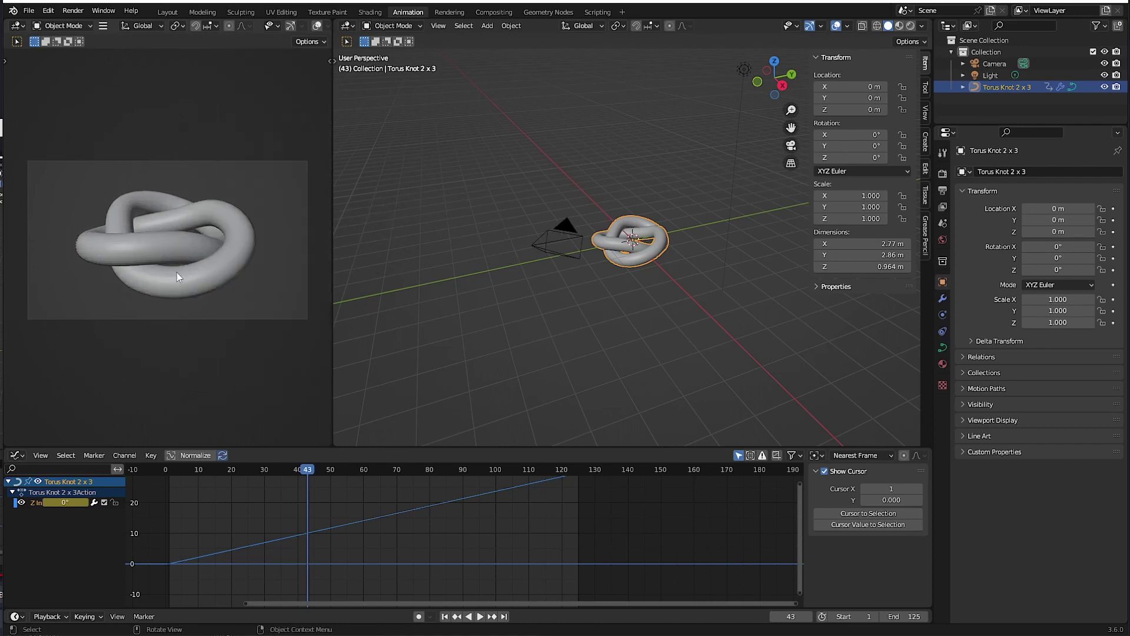
scroll(177, 272, "up", 3)
middle_click_drag(198, 207, 167, 235)
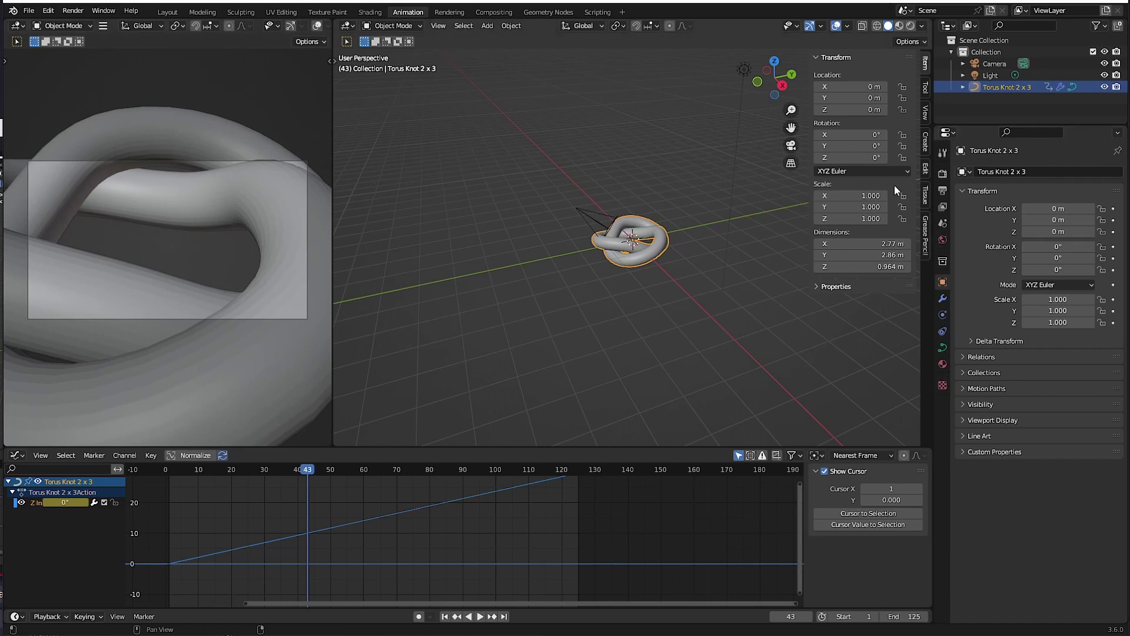
Set the camera's focal length to 24 mm and reframe the torus knot from a lower, closer angle
left_click(990, 63)
left_click(942, 331)
left_click(1037, 229)
type("24")
key("Return")
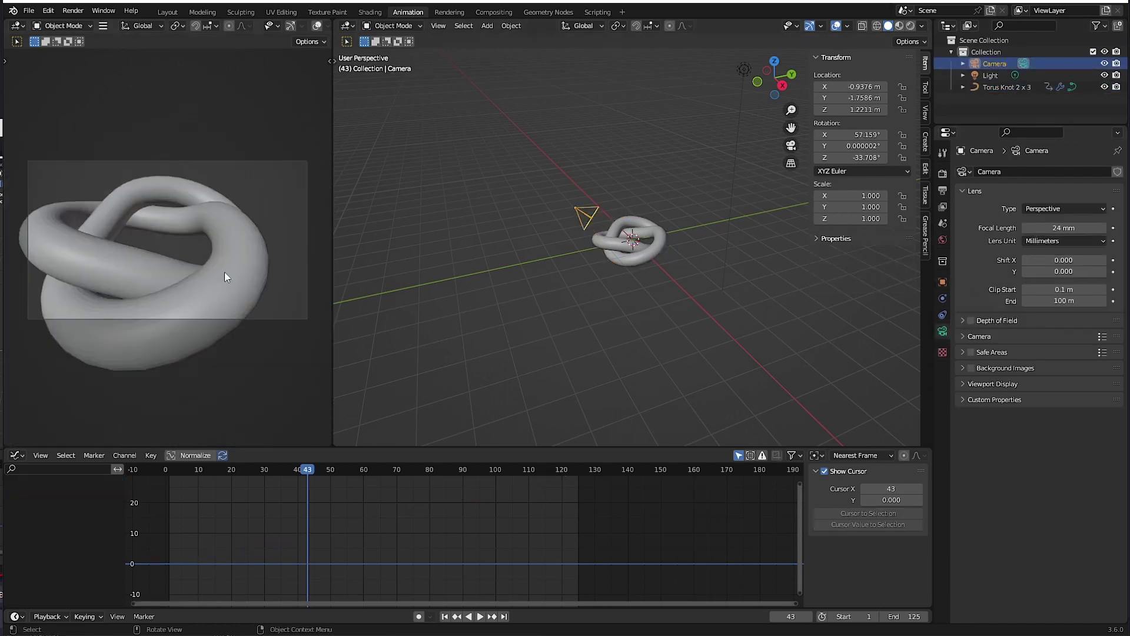
middle_click_drag(156, 274, 139, 234)
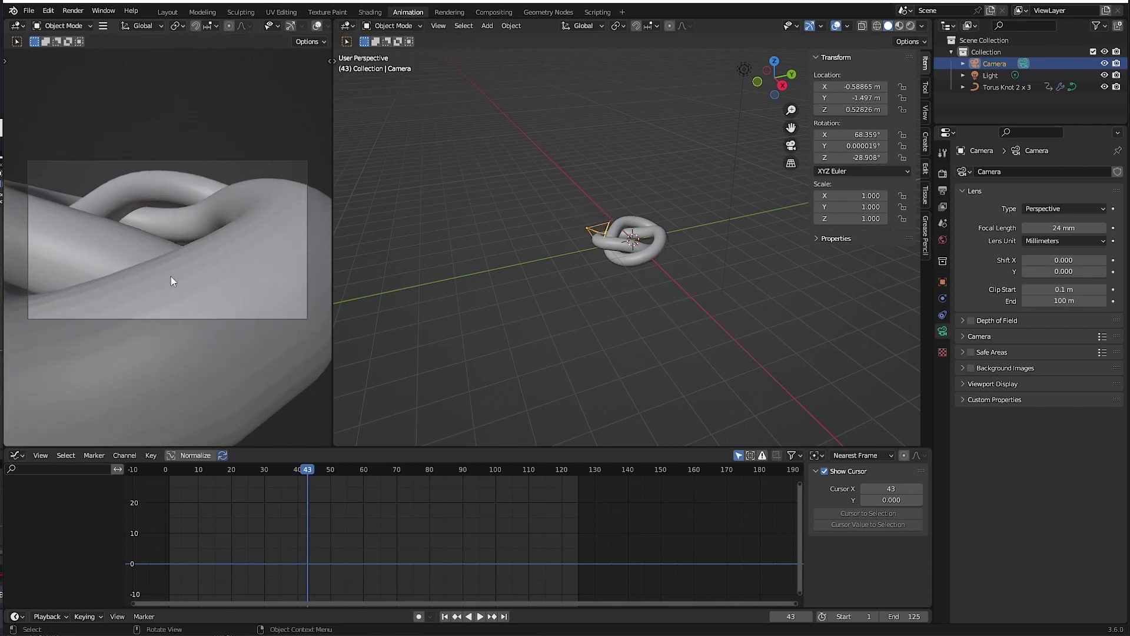
Switch to the Geometry Nodes workspace and look through the camera in its 3D viewport
left_click(530, 12)
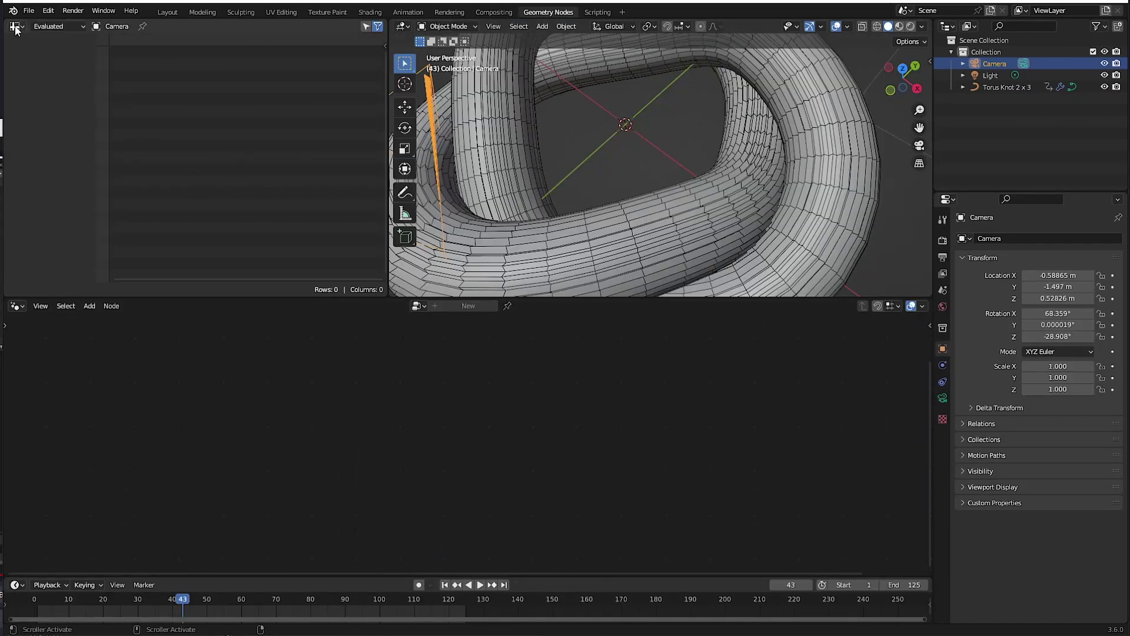
left_click(403, 26)
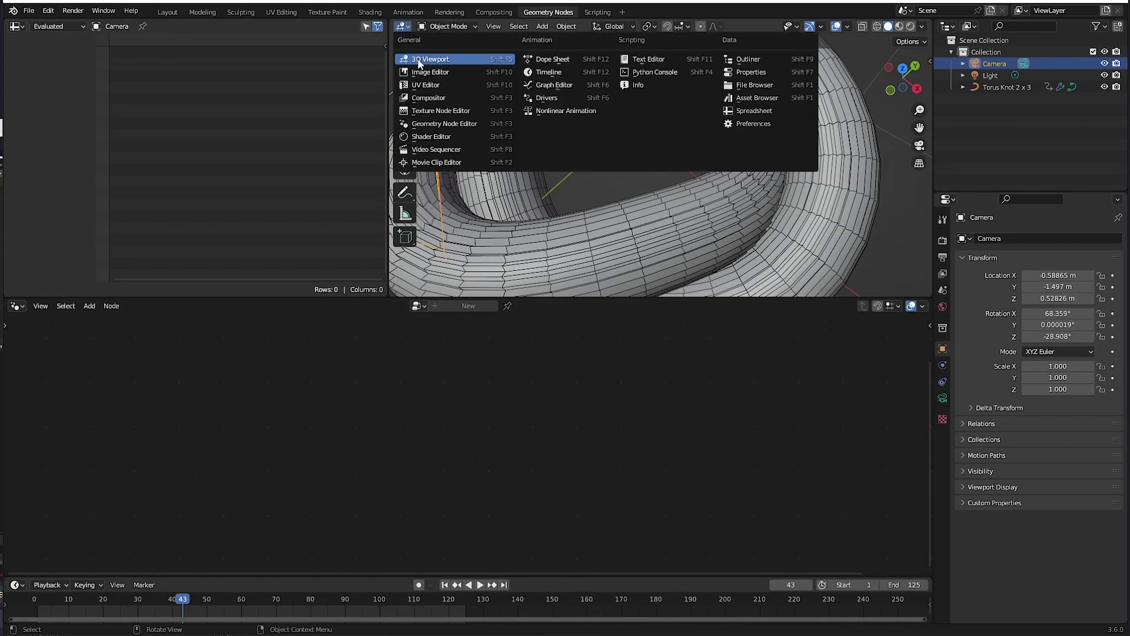
left_click(419, 60)
key("KP_0")
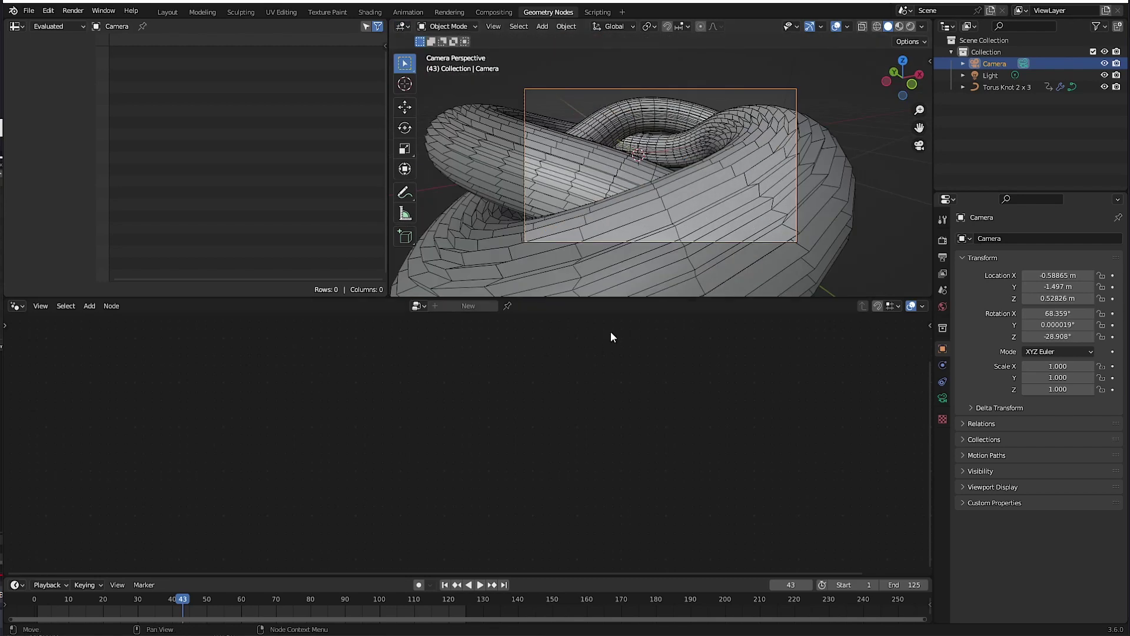
Play the animation from frame 1 to check the rotation in the camera framing, then stop it
left_click(446, 585)
middle_click_drag(231, 606, 442, 607)
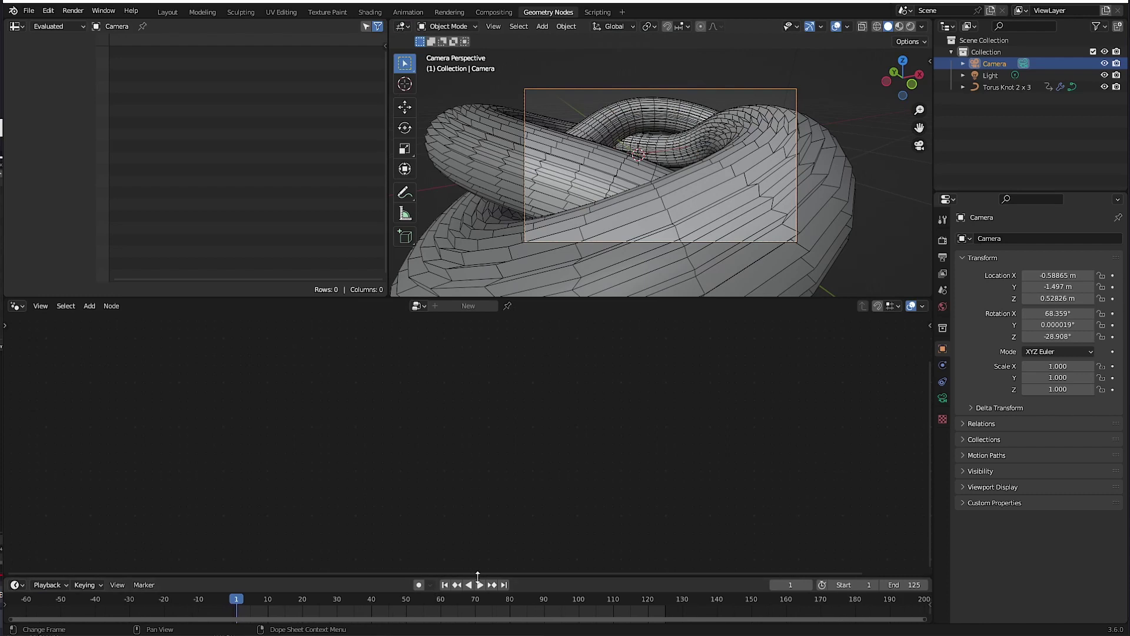
left_click(480, 585)
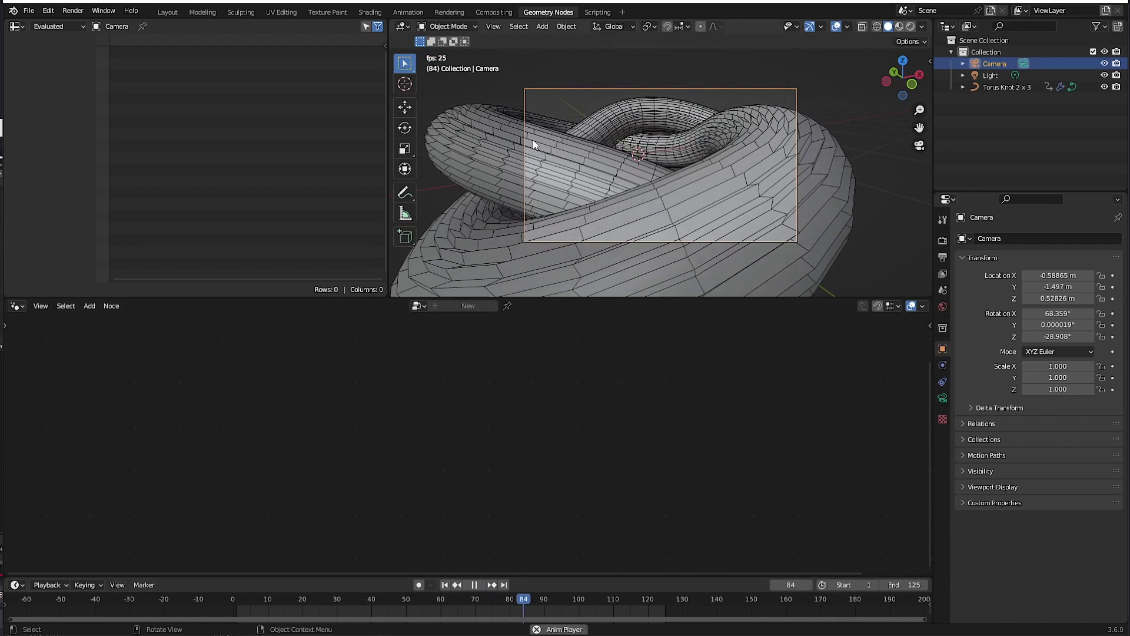
left_click(476, 584)
Select the torus knot and move the Group Output node away from Curve to Mesh to make room
left_click(488, 269)
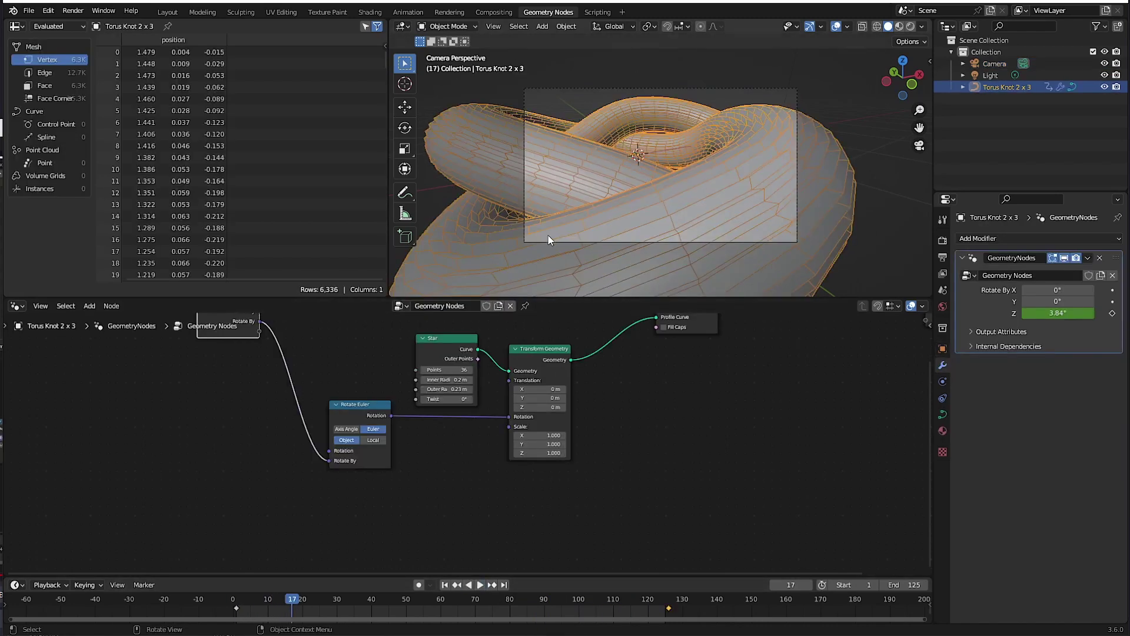
key("Home")
left_click_drag(642, 355, 596, 363)
middle_click_drag(605, 412, 359, 441)
left_click_drag(627, 383, 728, 383)
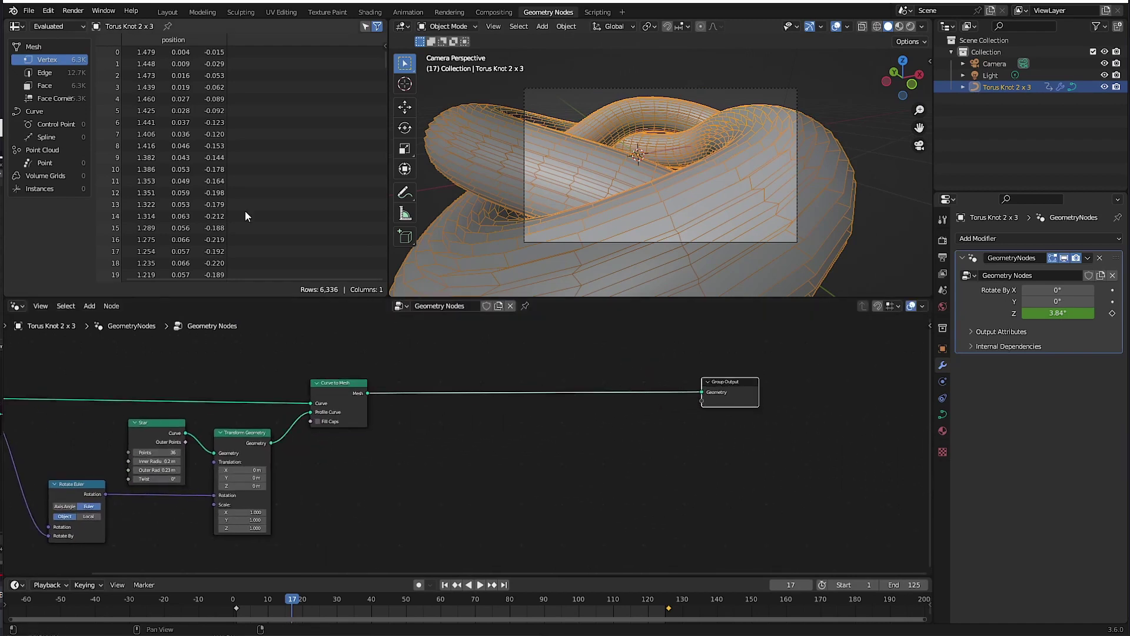
right_click(436, 364)
left_click(300, 370)
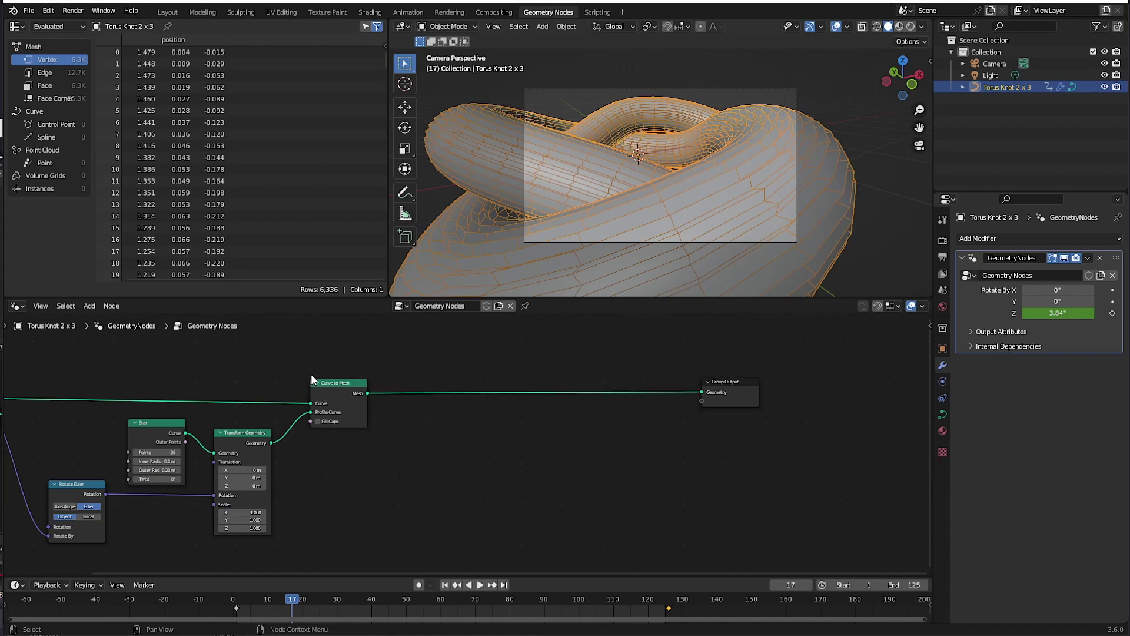
Insert a Set Shade Smooth node between the Curve to Mesh and Group Output nodes
key("shift+a")
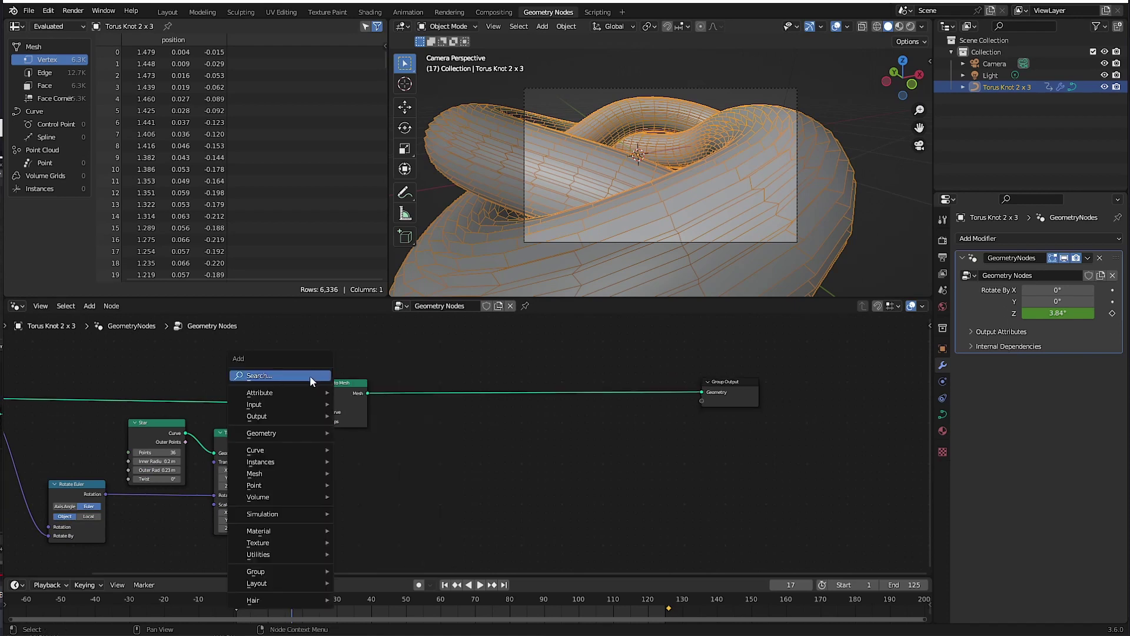
left_click(312, 376)
type("smoo")
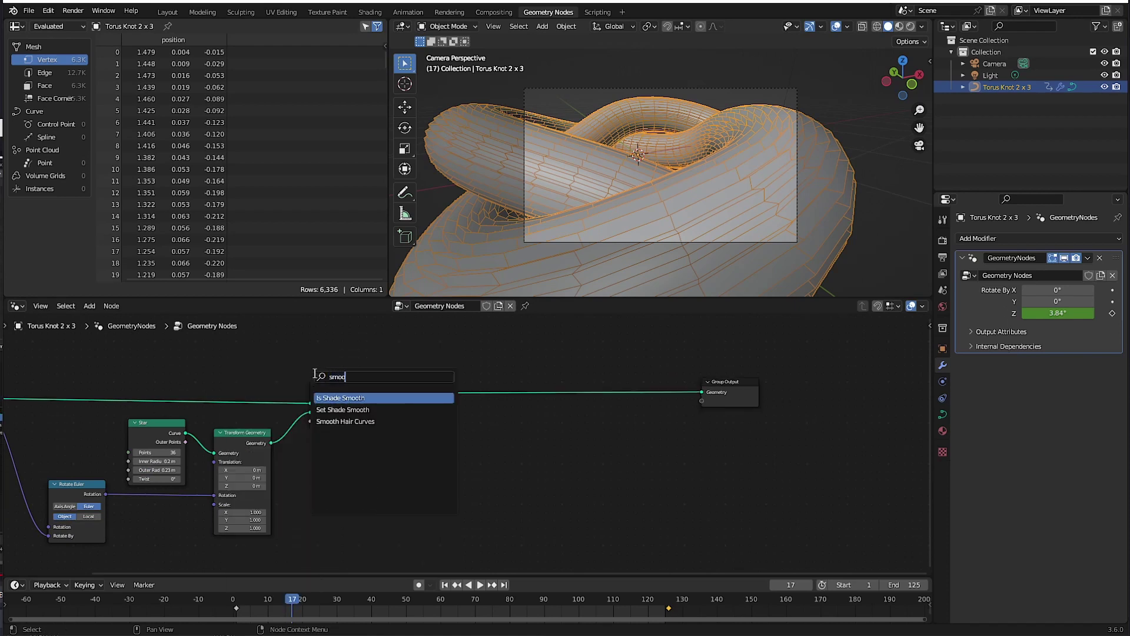
left_click(338, 412)
left_click(442, 401)
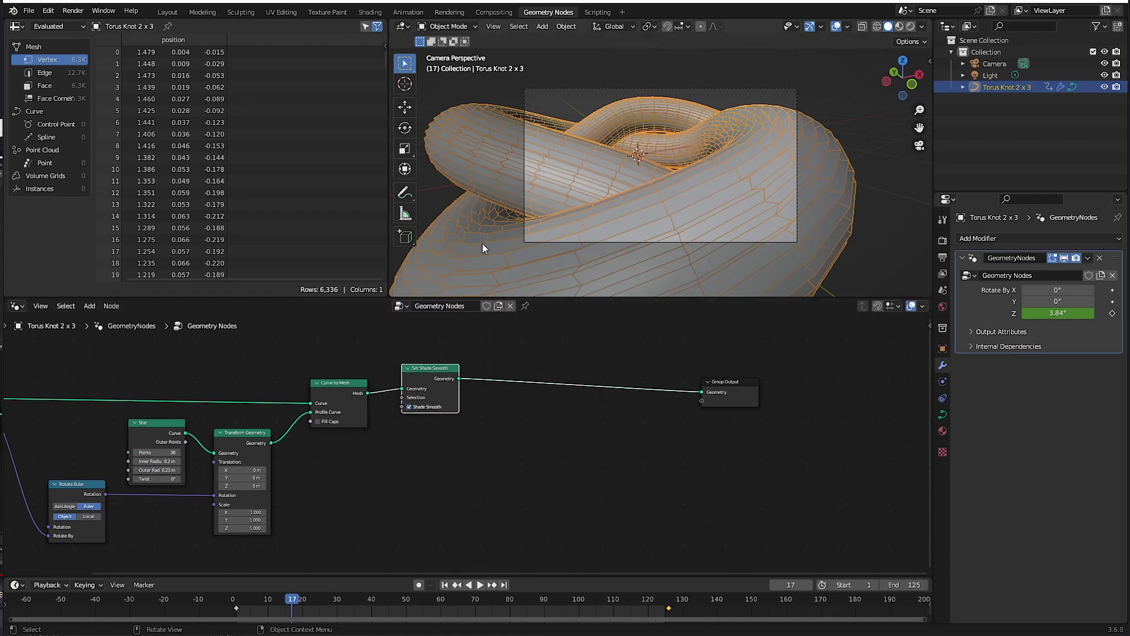
Turn off the viewport's wireframe overlay and reselect the torus knot
left_click(437, 97)
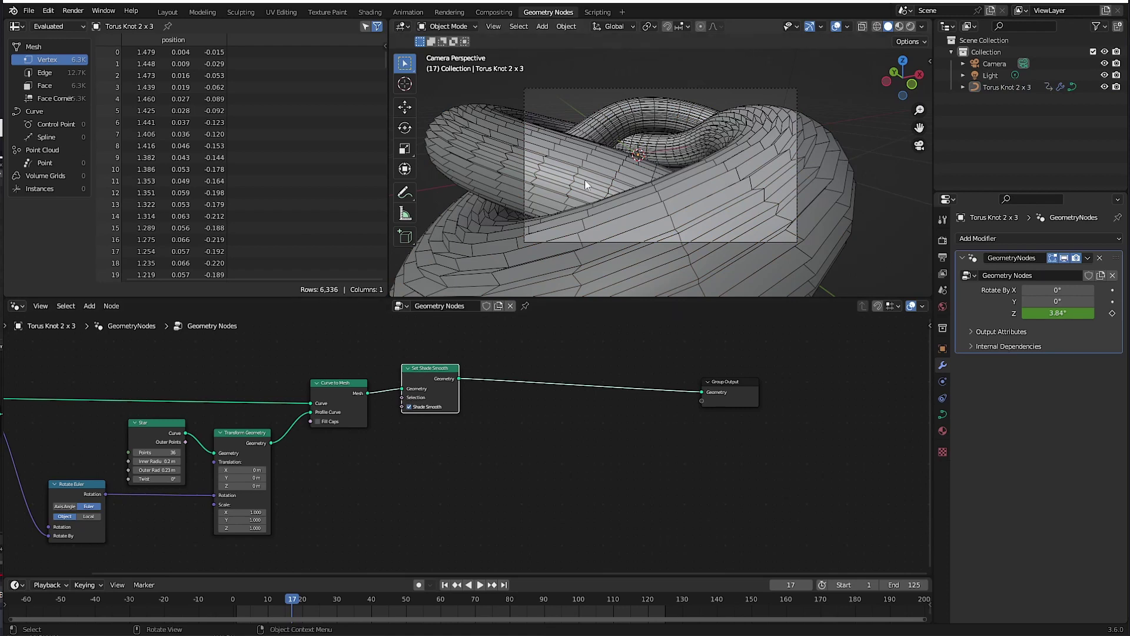
left_click(847, 27)
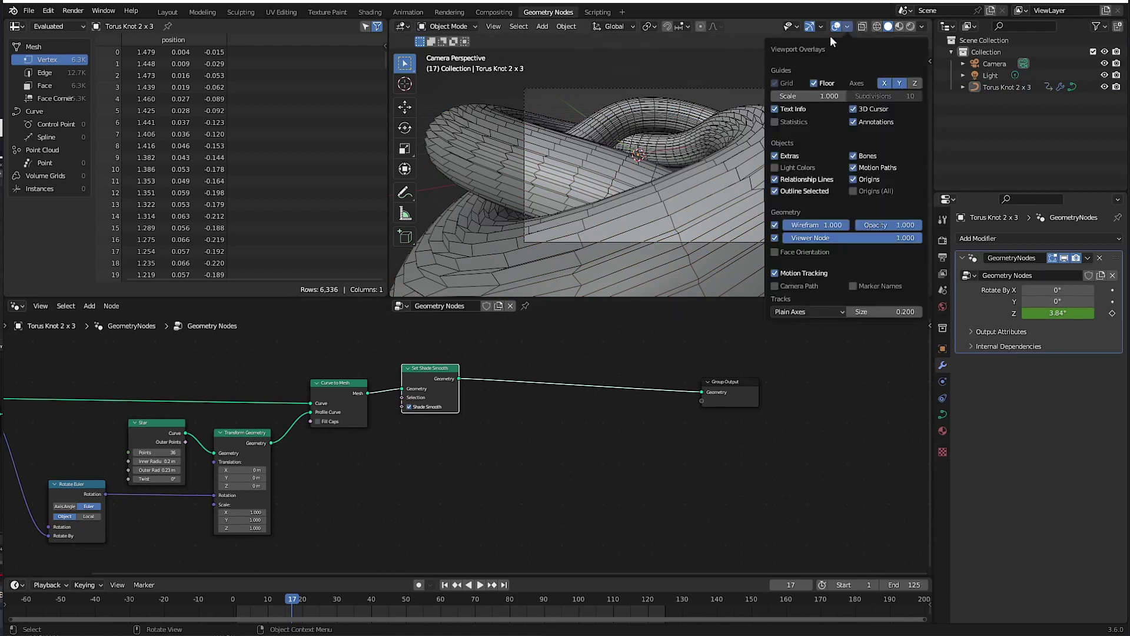
left_click(775, 225)
left_click(591, 234)
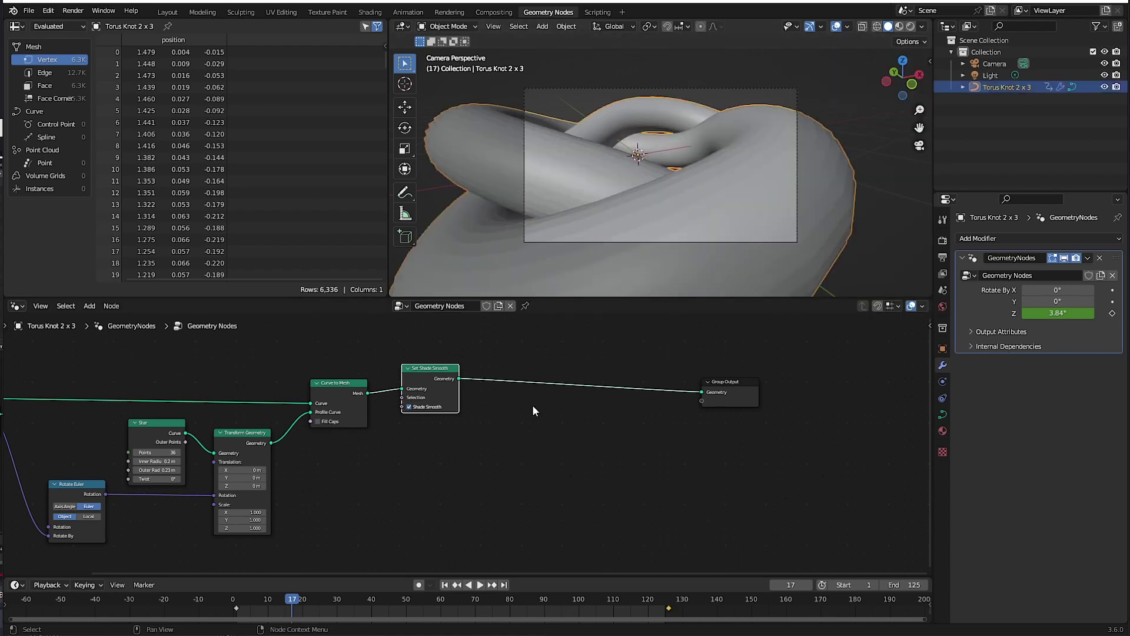
Reposition the Set Shade Smooth node farther from Curve to Mesh and compare the shading with Shade Smooth off and on, leaving it on
left_click_drag(422, 381, 482, 392)
left_click(470, 418)
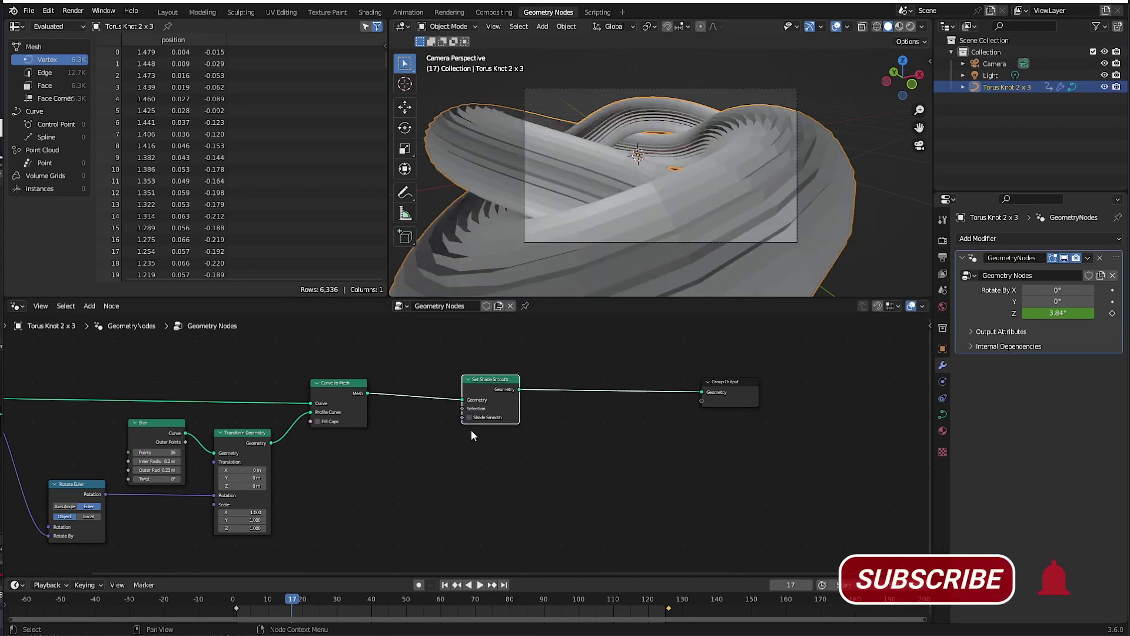
left_click(470, 418)
left_click(470, 418)
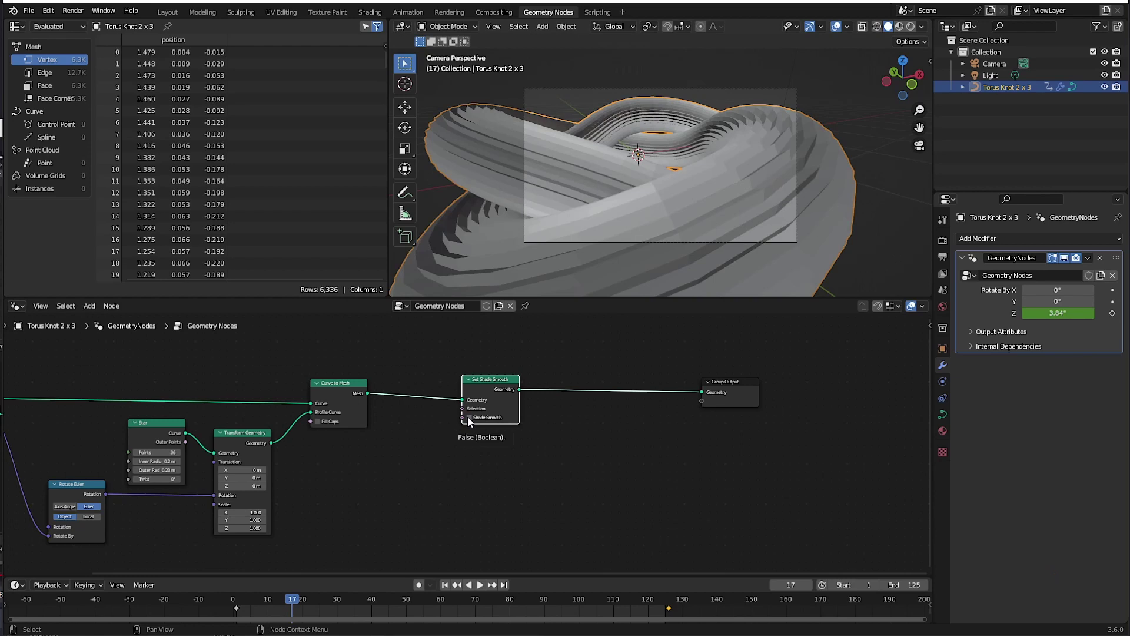
left_click(469, 418)
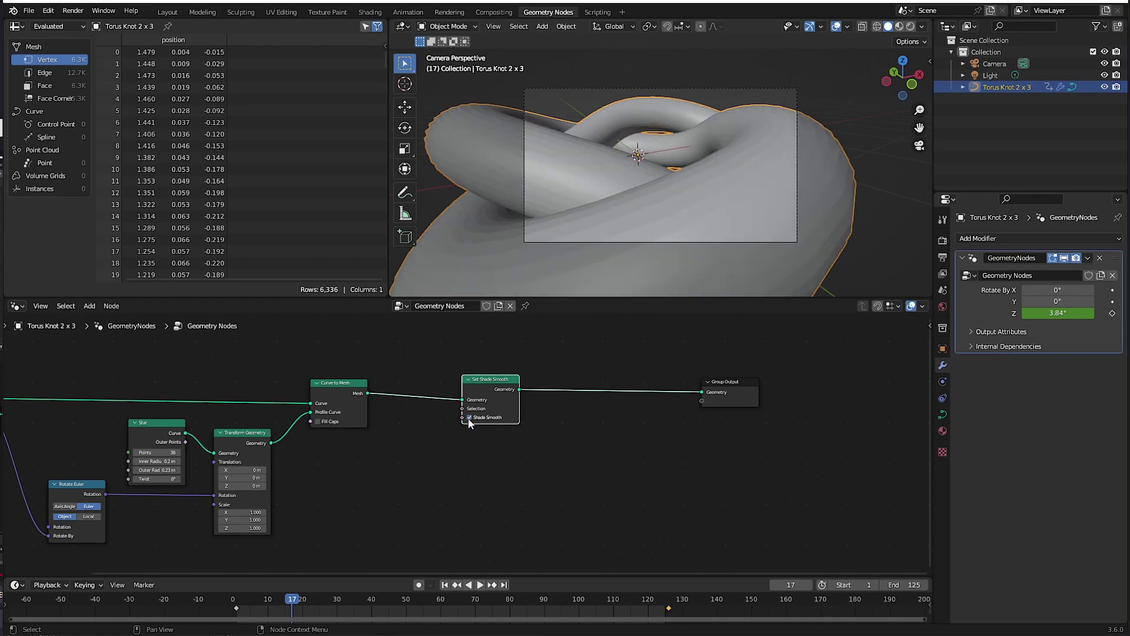
Turn on the viewport's wireframe overlay and move Group Output and Set Shade Smooth farther from Curve to Mesh to make room
left_click(848, 26)
left_click(774, 225)
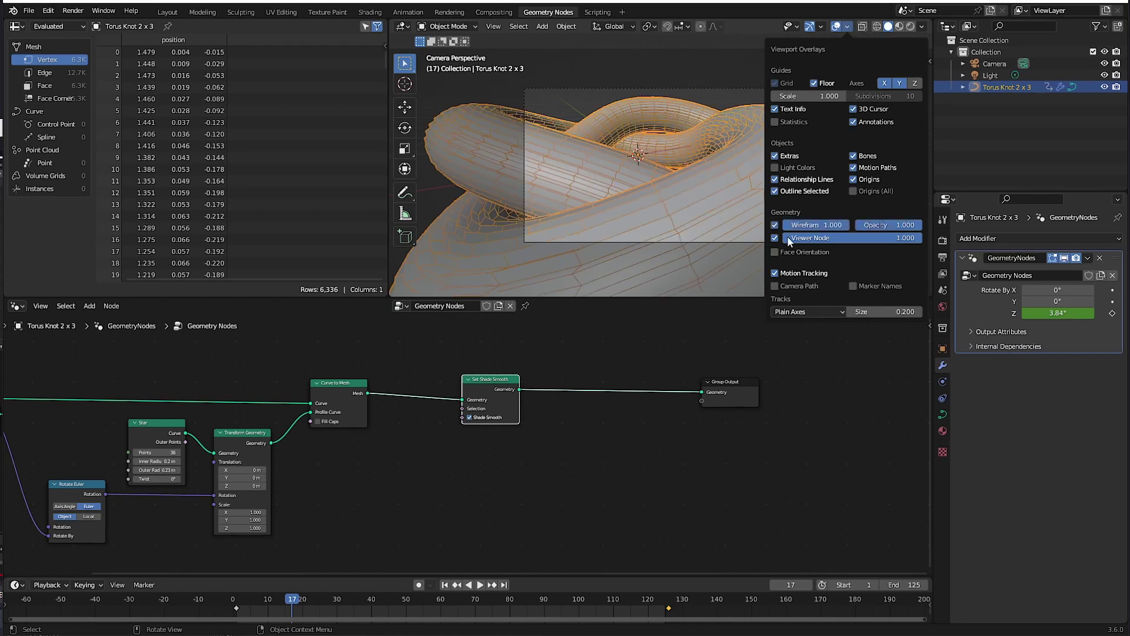
left_click_drag(503, 380, 773, 383)
left_click(671, 388)
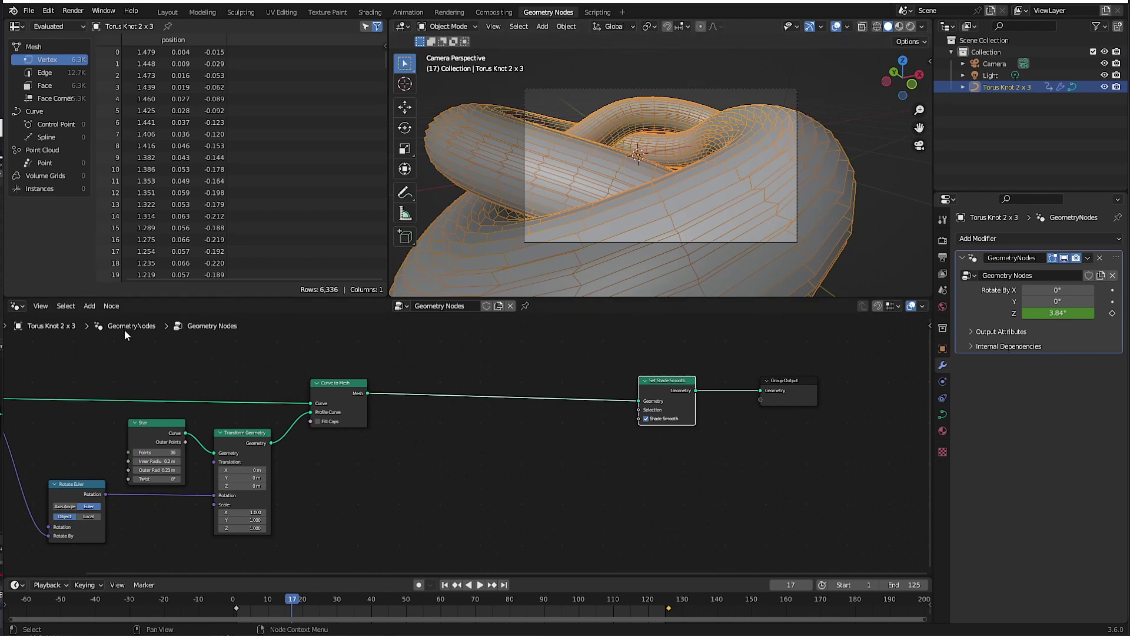
Insert a Subdivide Mesh node between the Curve to Mesh and Set Shade Smooth nodes
left_click(89, 306)
mouse_move(130, 417)
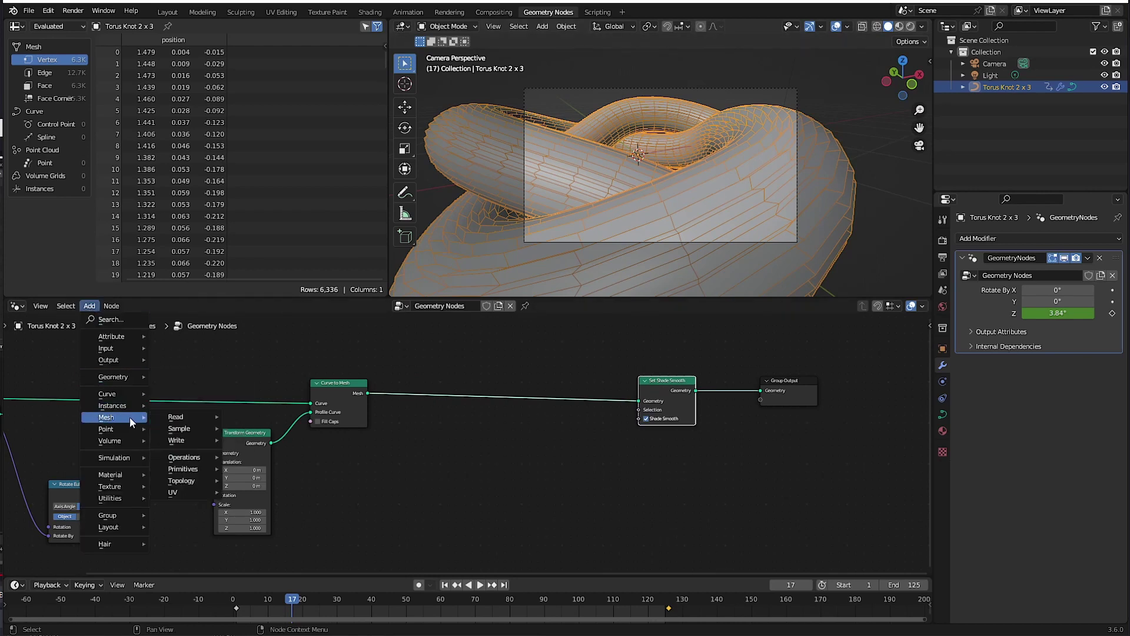
mouse_move(184, 458)
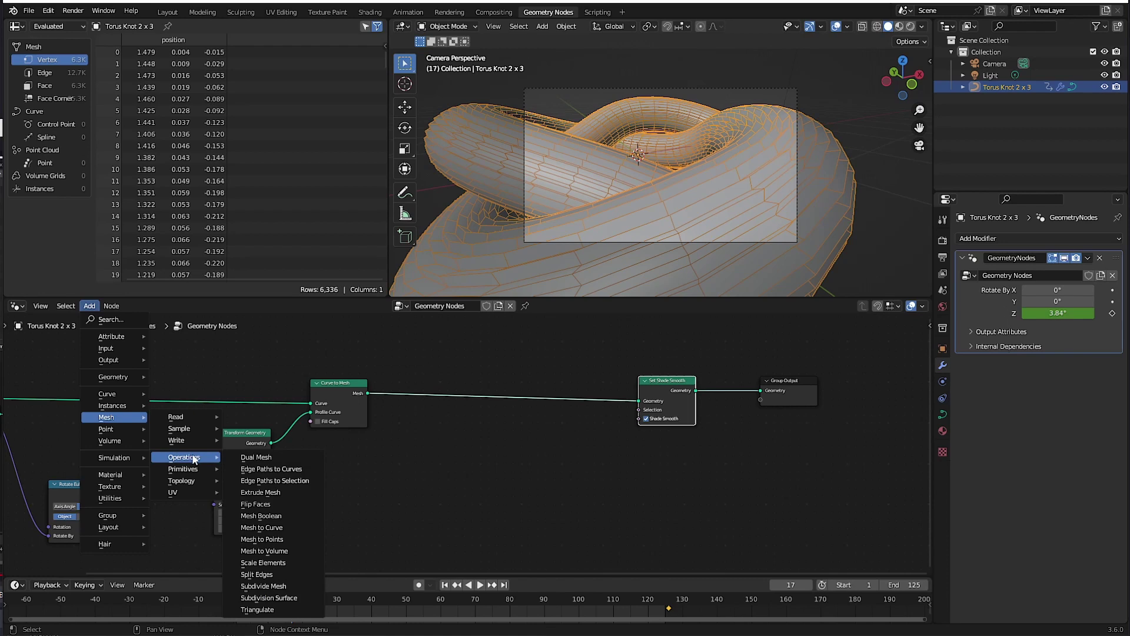
left_click(269, 586)
left_click(431, 424)
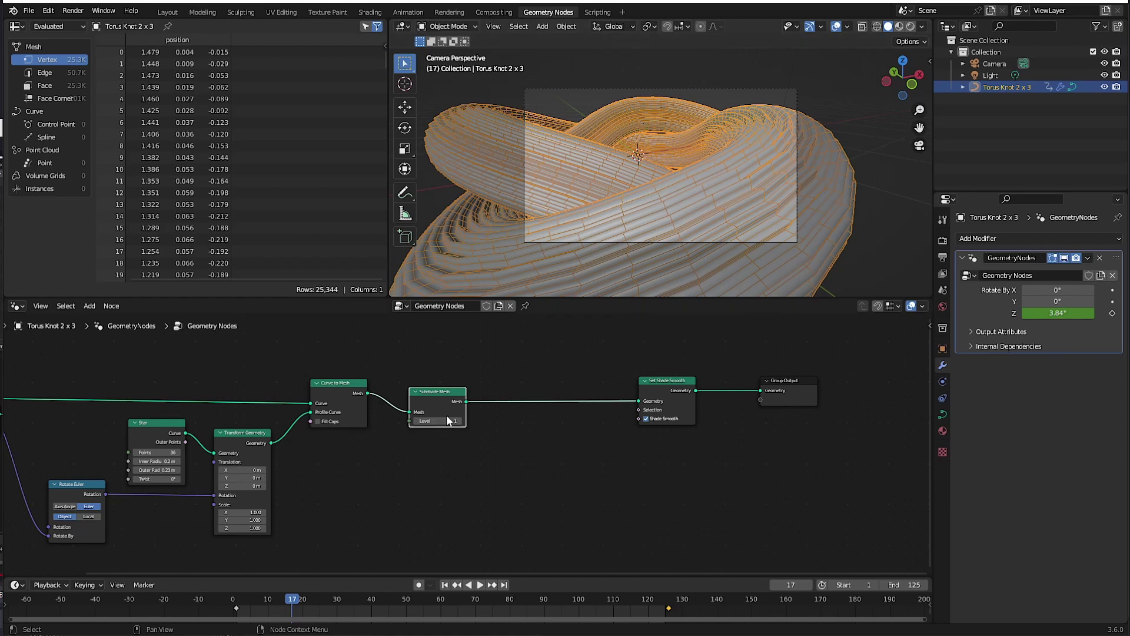
Insert a Subdivision Surface node between the Subdivide Mesh and Set Shade Smooth nodes
left_click(90, 306)
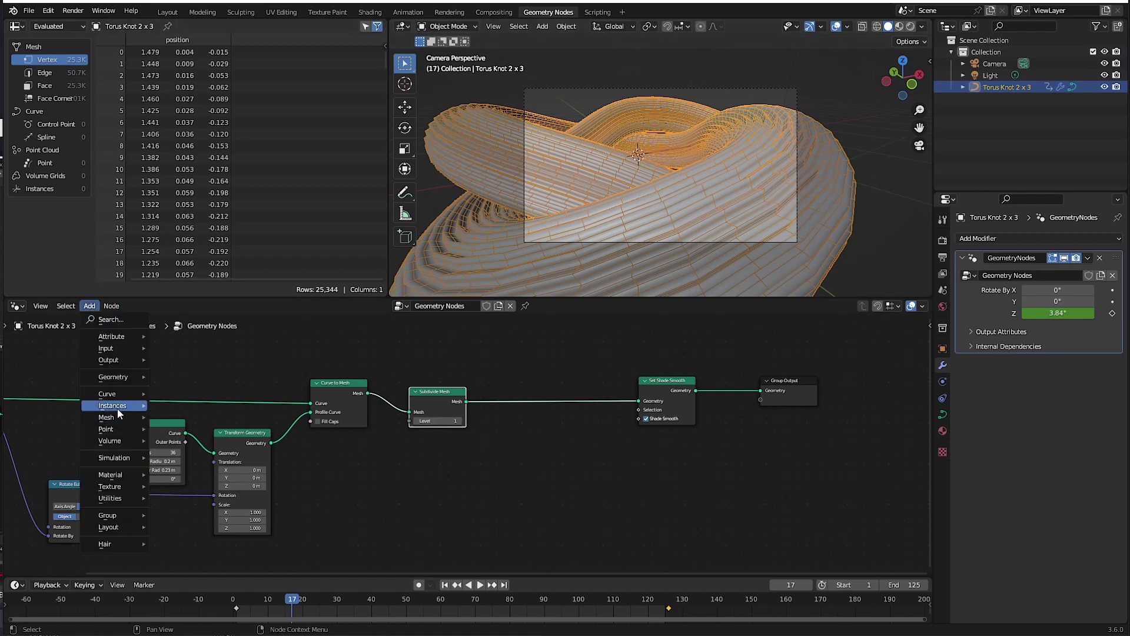
mouse_move(118, 416)
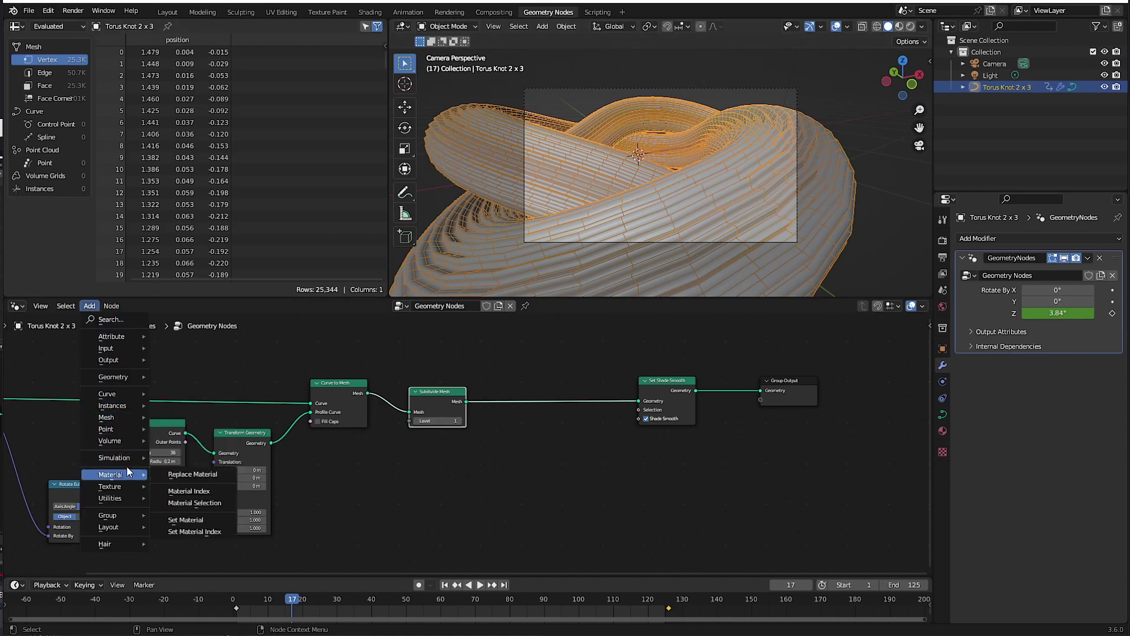
mouse_move(125, 470)
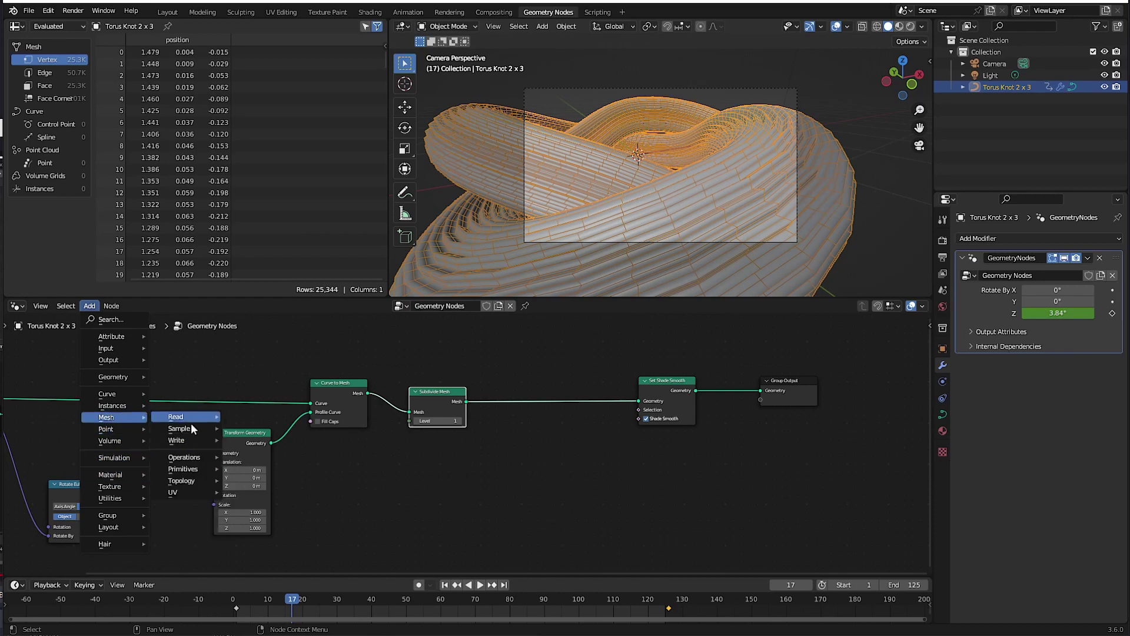
mouse_move(193, 470)
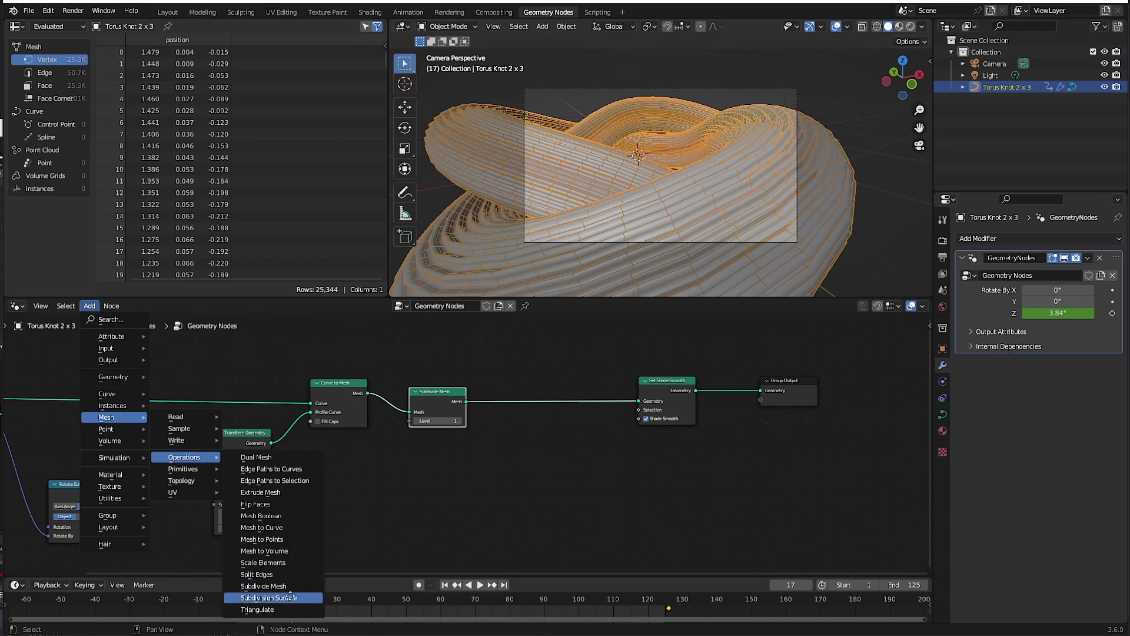
left_click(290, 597)
left_click(540, 469)
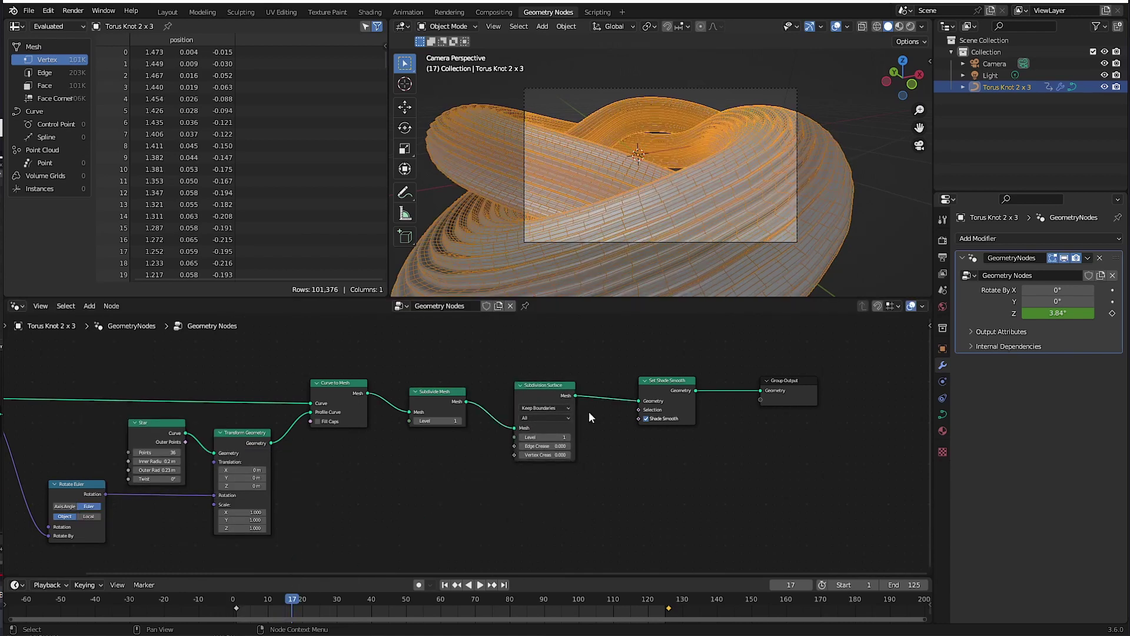
Hide all viewport overlays and restore the torus knot as the selected object
left_click(743, 127)
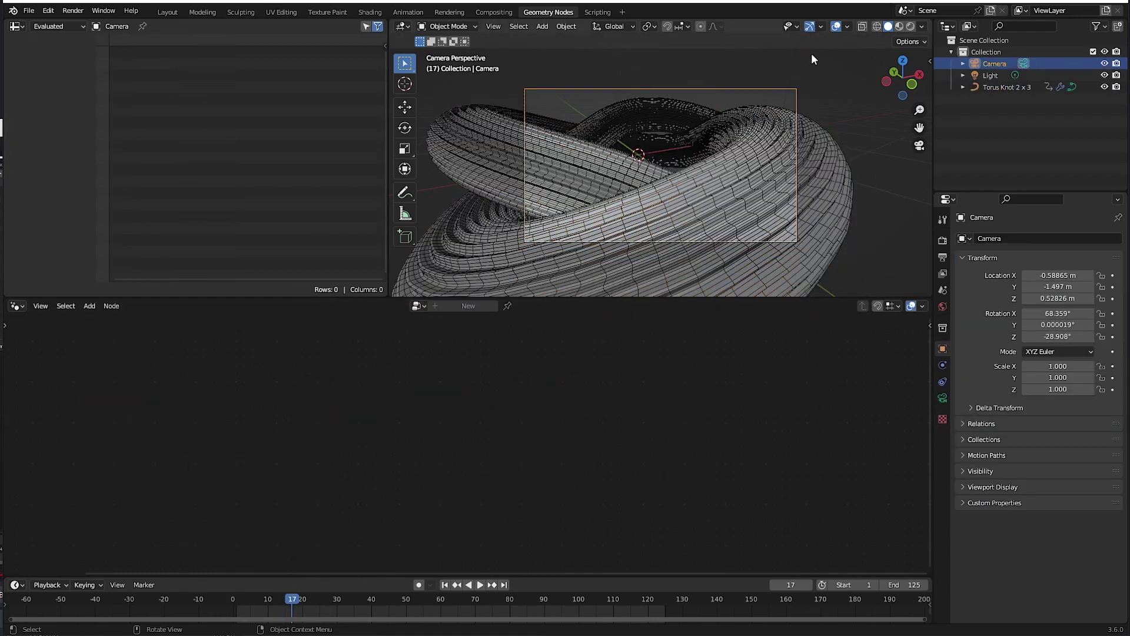
left_click(836, 26)
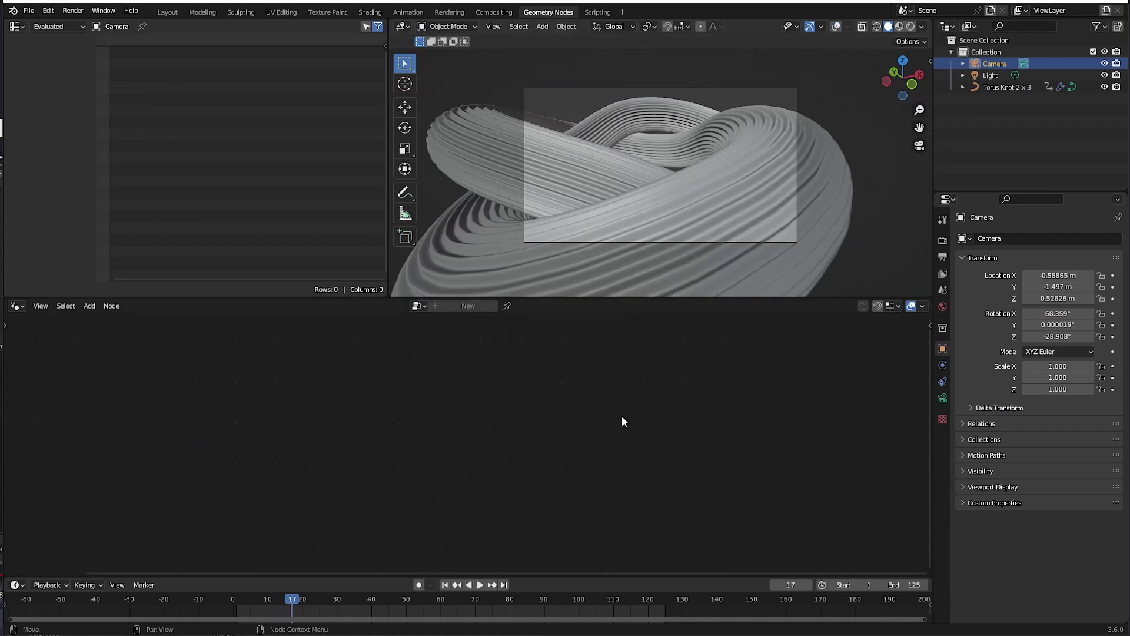
key("ctrl+z")
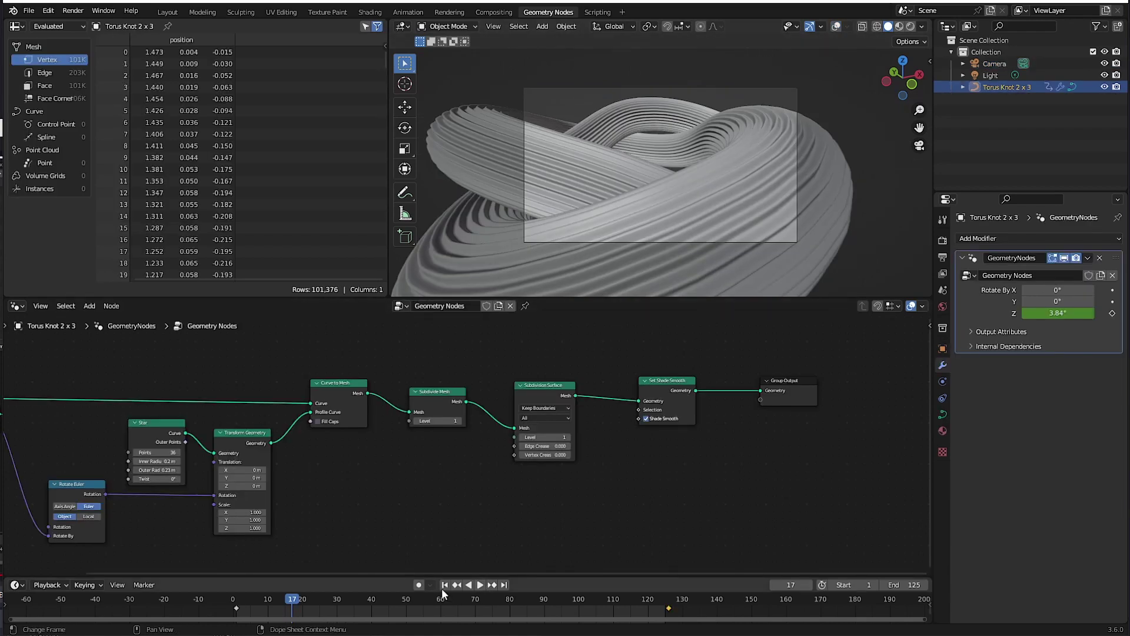
Play the animation from the first frame to check the subdivided knot's rotation, and stop playback
left_click(444, 584)
left_click(480, 585)
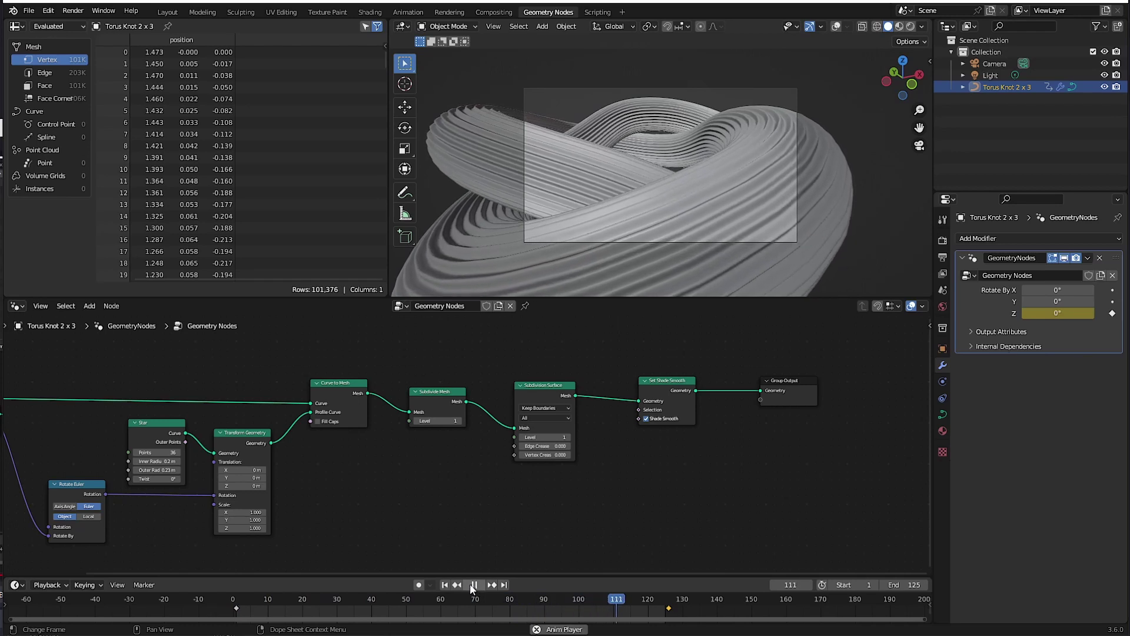
key("space")
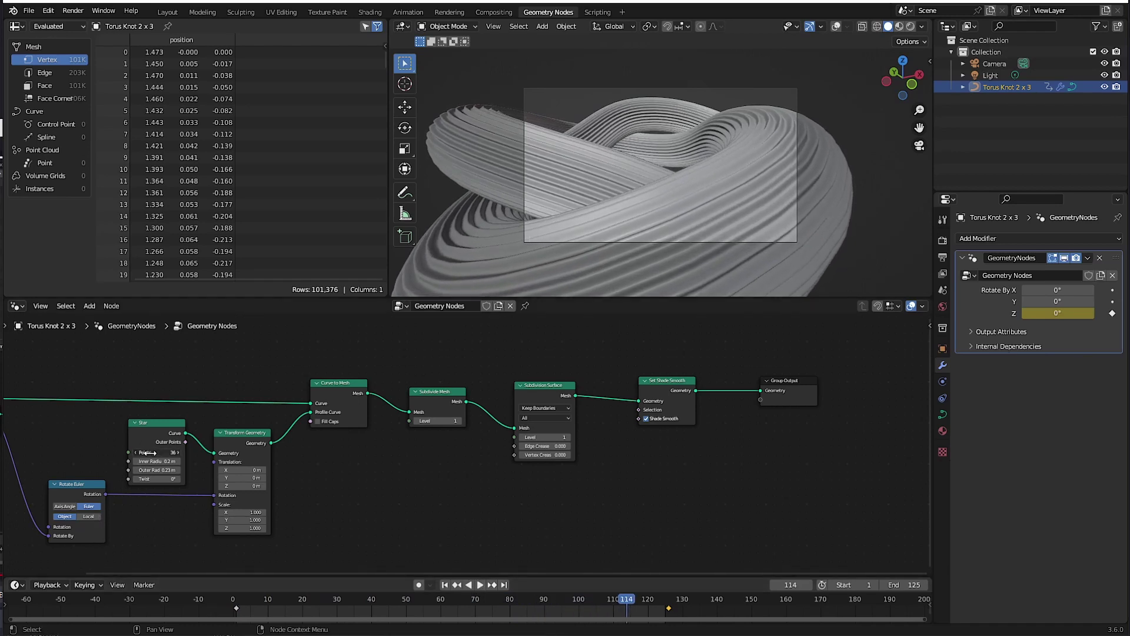
Set the Star profile's point count to 12 and play the animation to check the wider ridges
type("12")
key("Return")
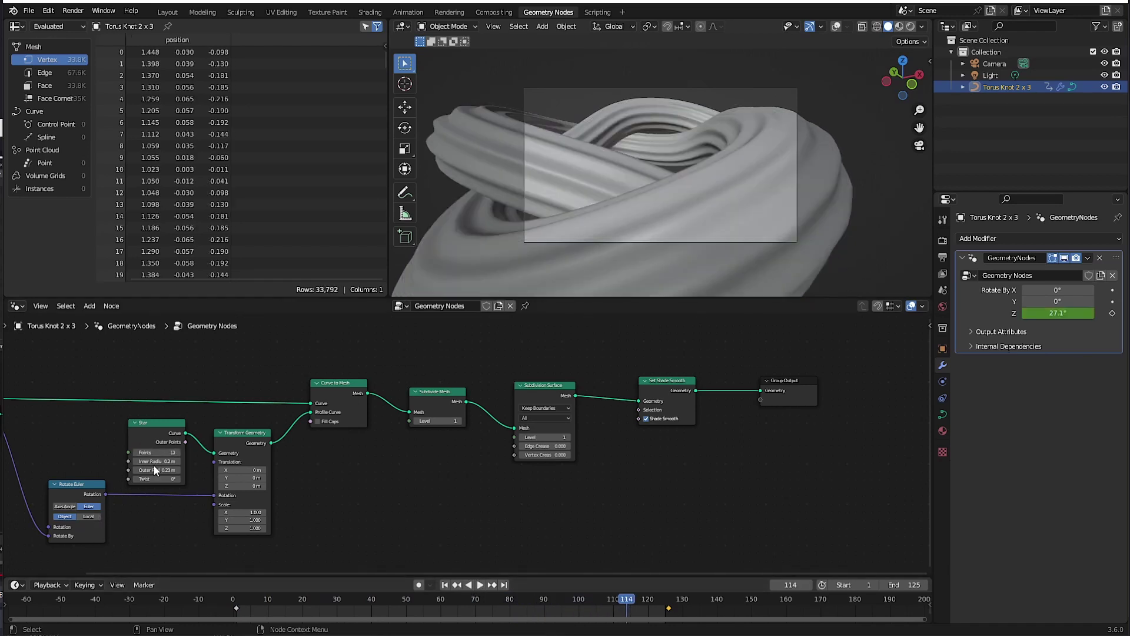
left_click(457, 585)
left_click(480, 586)
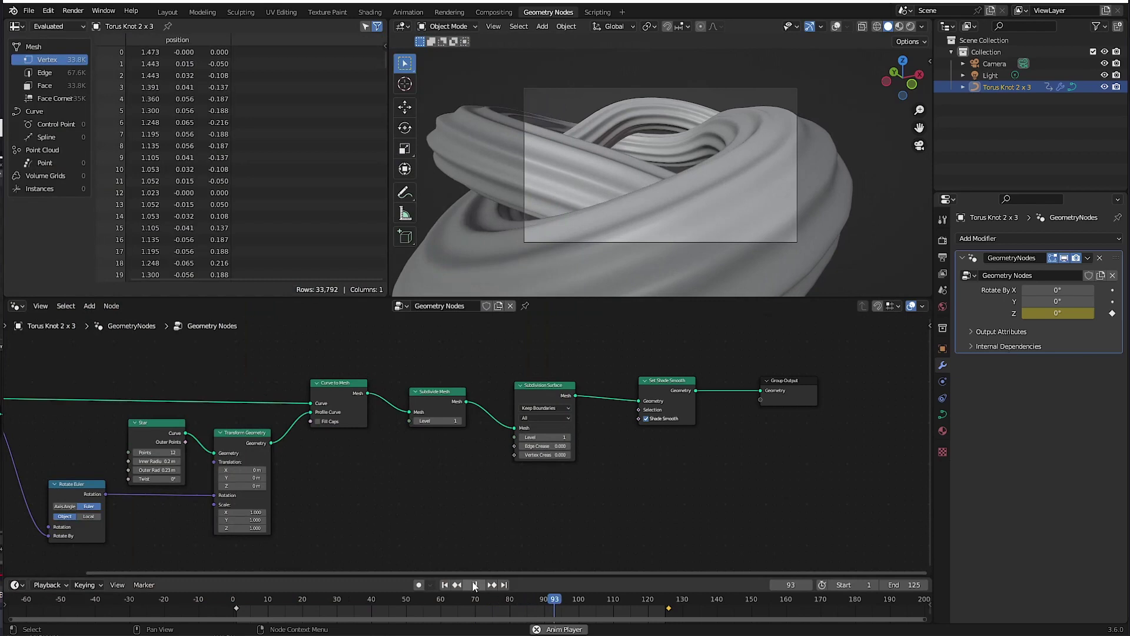
left_click(475, 584)
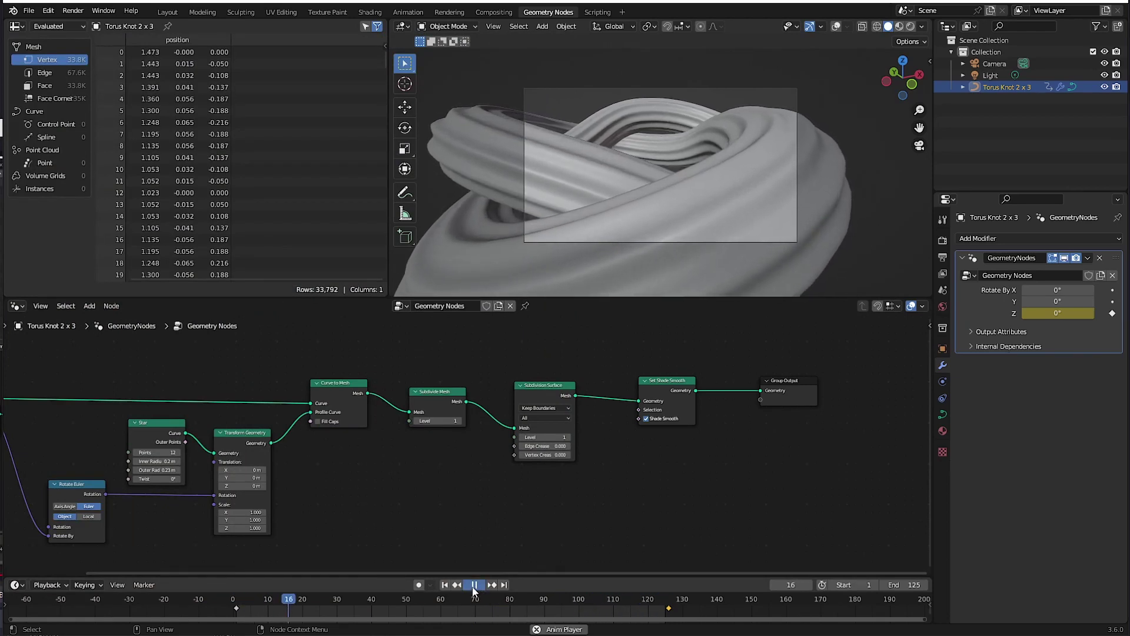
Make room before Group Output and insert a Set Material node between Set Shade Smooth and Group Output
left_click_drag(760, 389, 847, 390)
left_click_drag(636, 402, 602, 402)
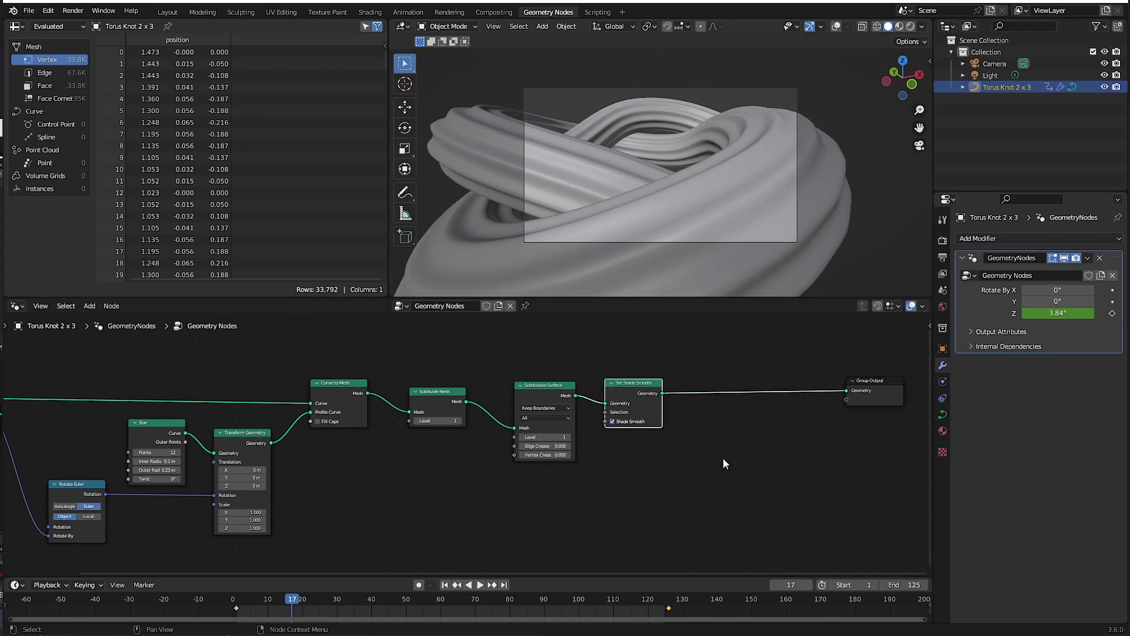
middle_click_drag(746, 458, 528, 484)
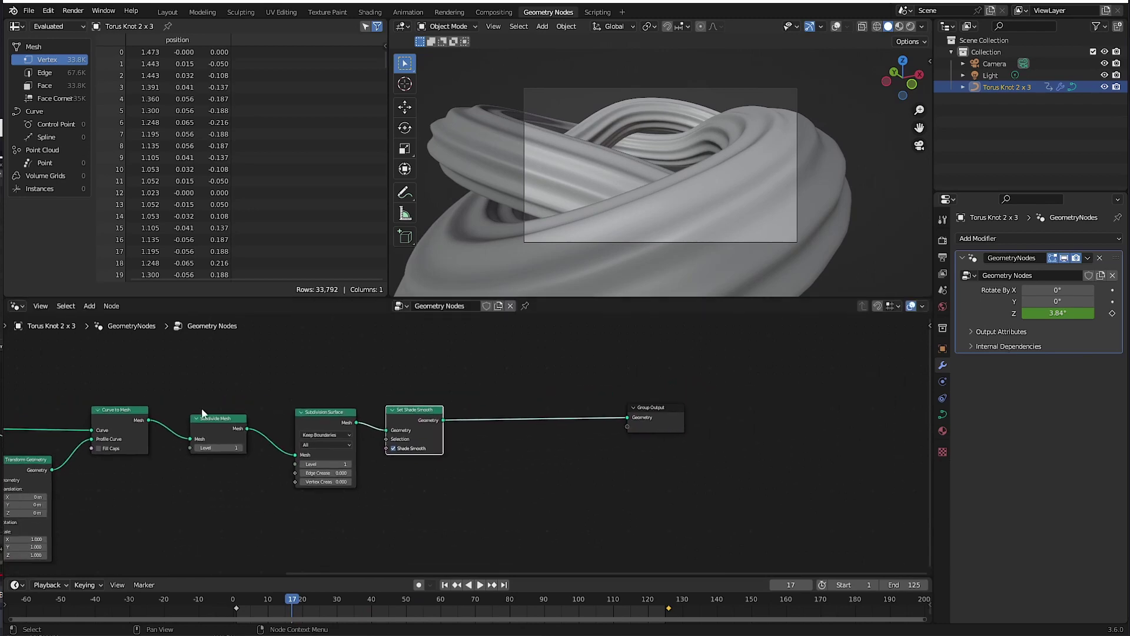
left_click(90, 306)
left_click(102, 320)
type("set")
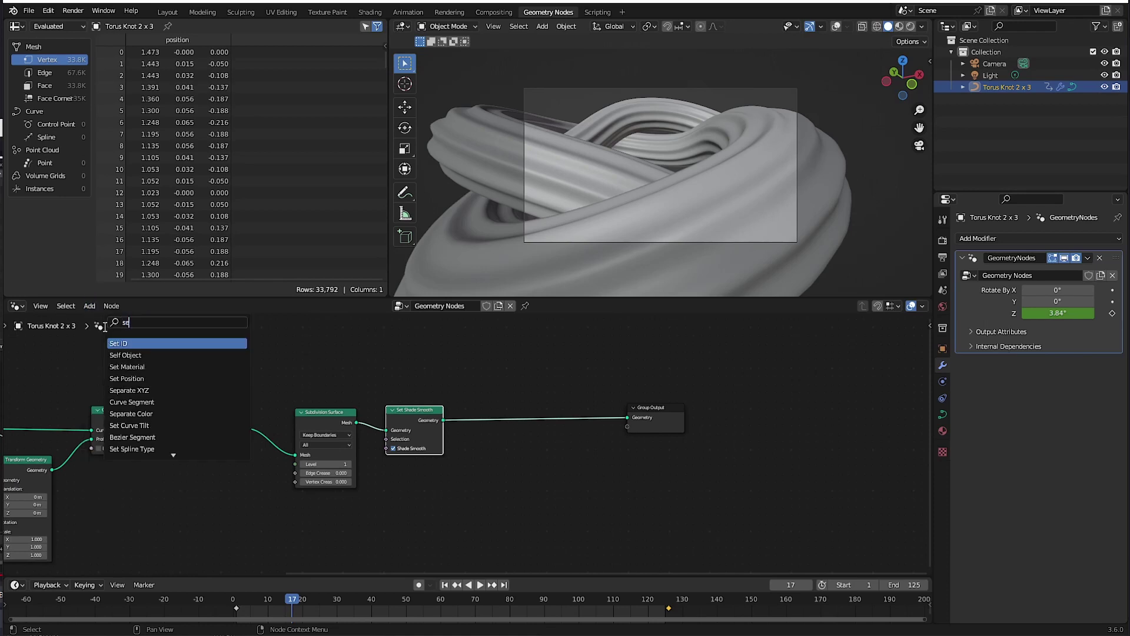
left_click(120, 355)
left_click(533, 419)
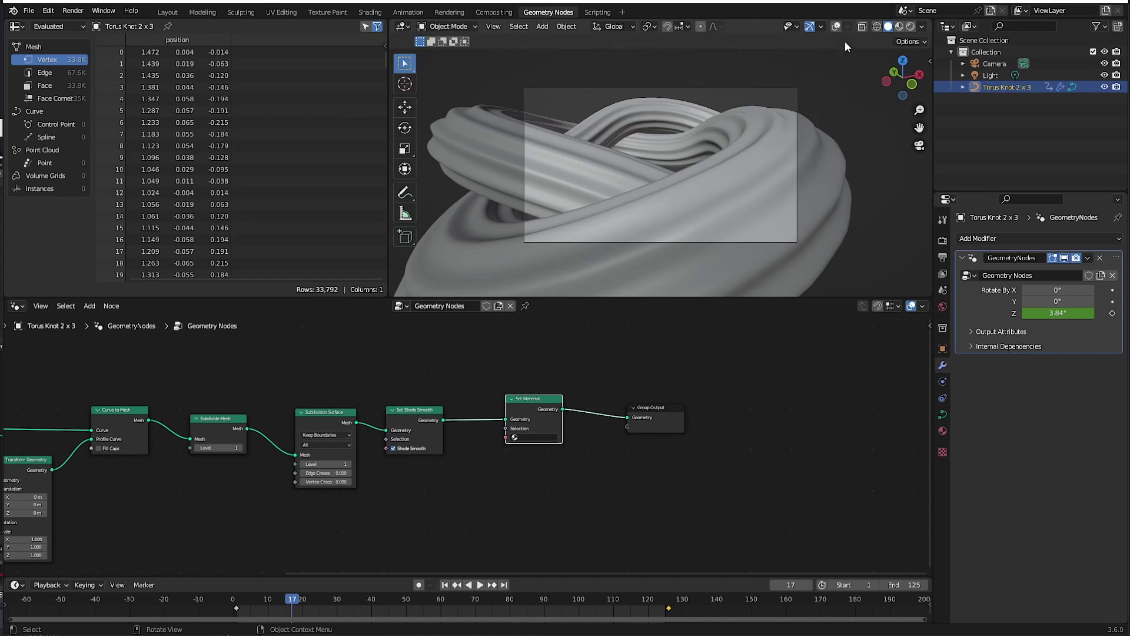
Switch the viewport to rendered shading and set the scene's render engine to Cycles
key("z")
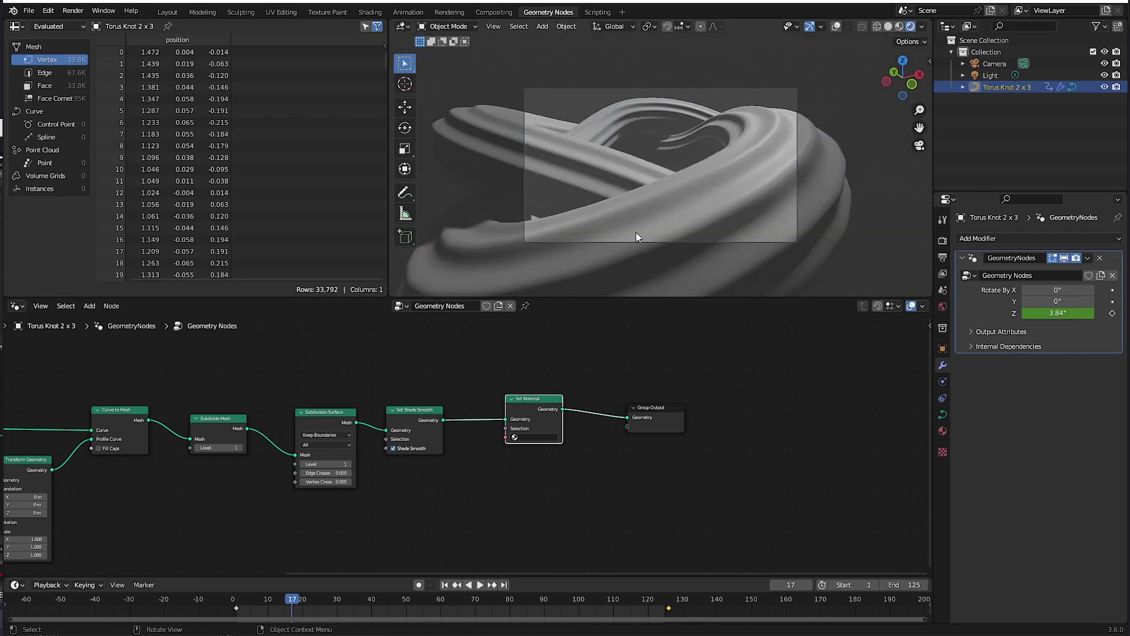
left_click(942, 240)
left_click(1036, 240)
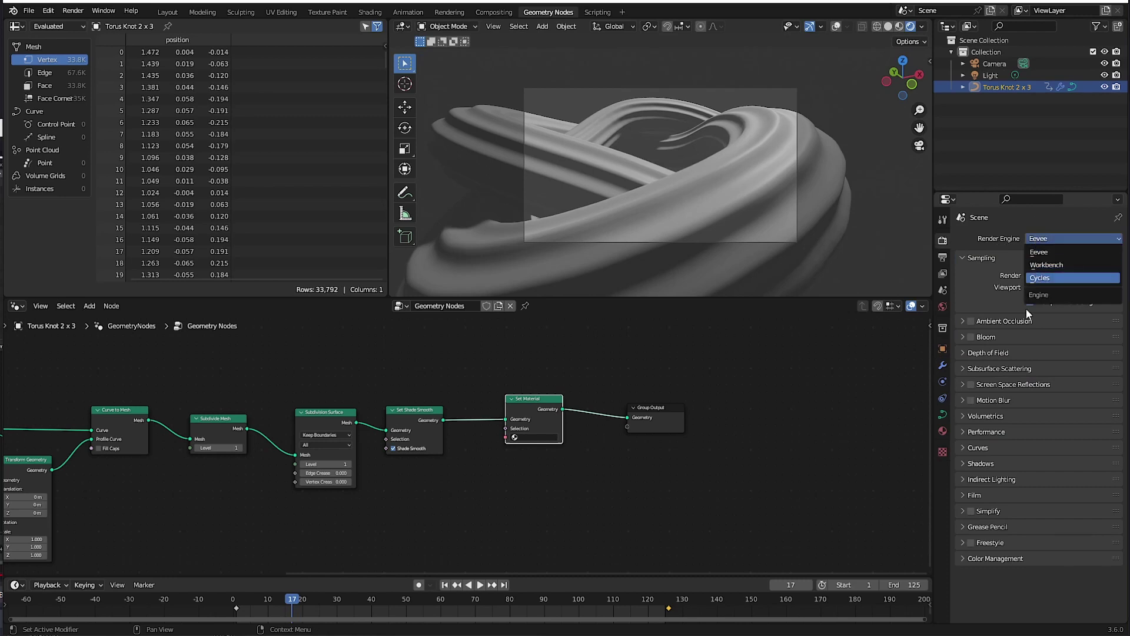
left_click(1039, 277)
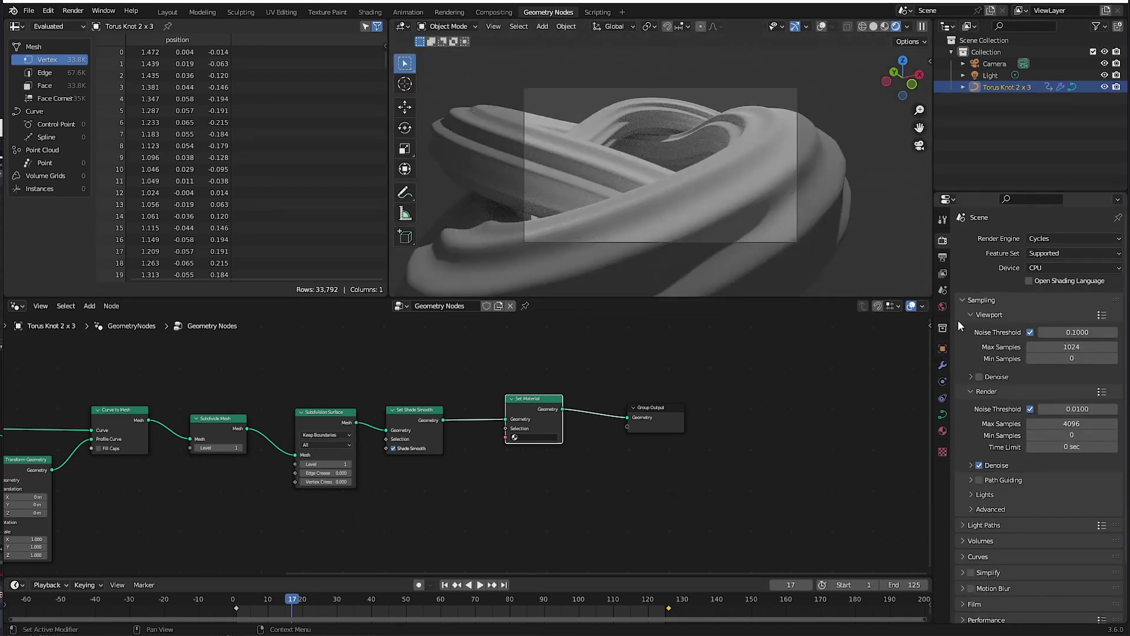
Create a new material named iceCream for the torus knot and assign it in the Set Material node
left_click(943, 431)
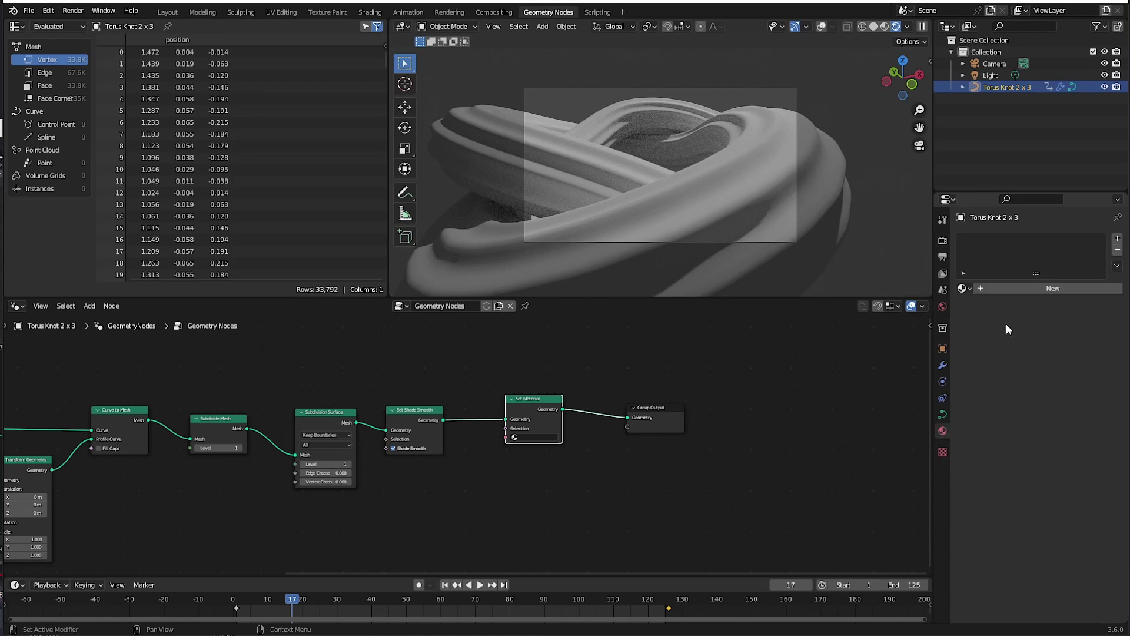
left_click(1002, 288)
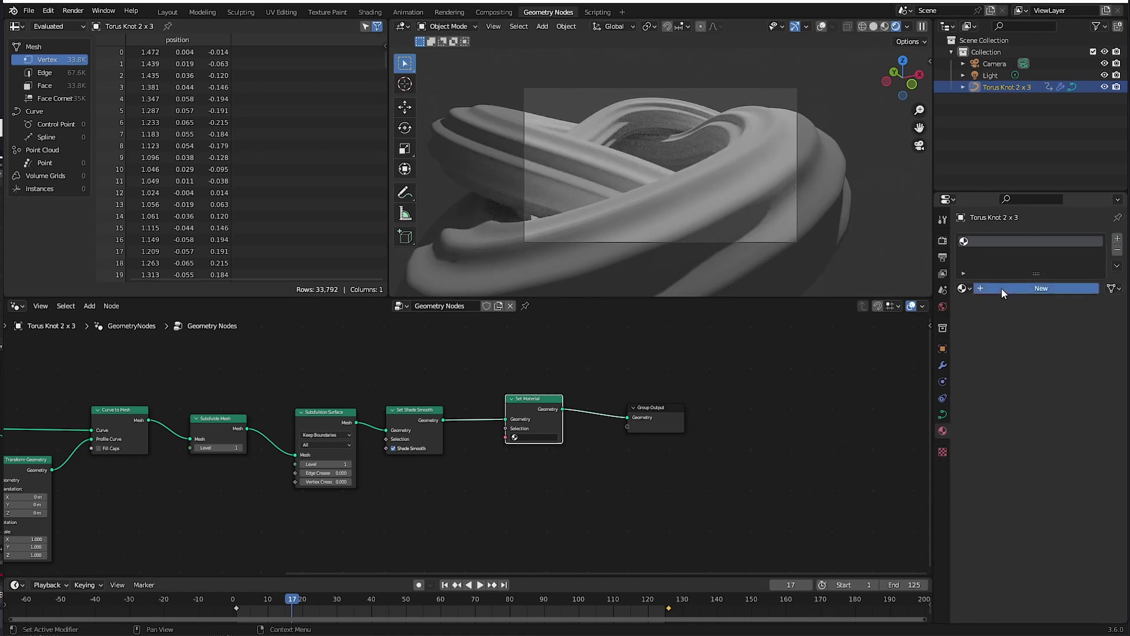
type("iceCream")
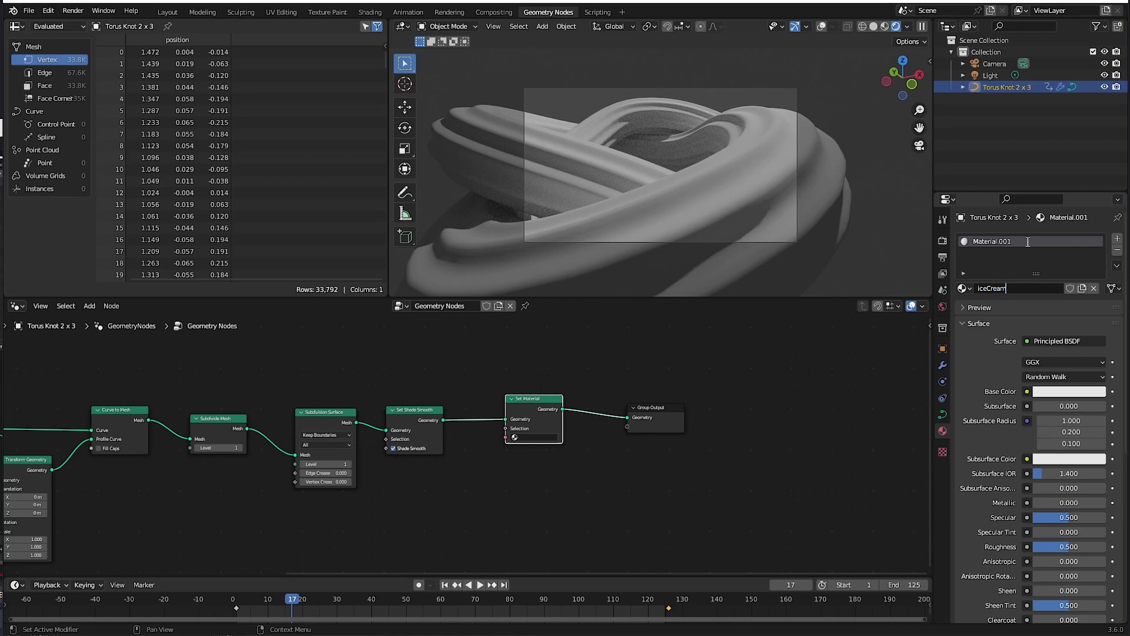
key("Return")
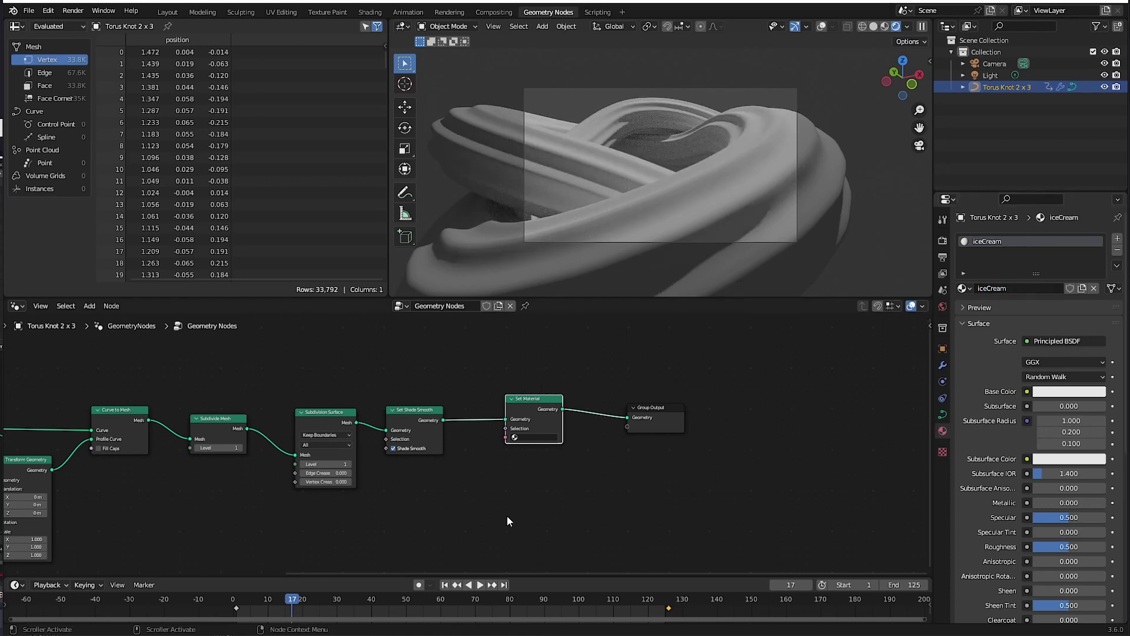
left_click(526, 438)
left_click(530, 459)
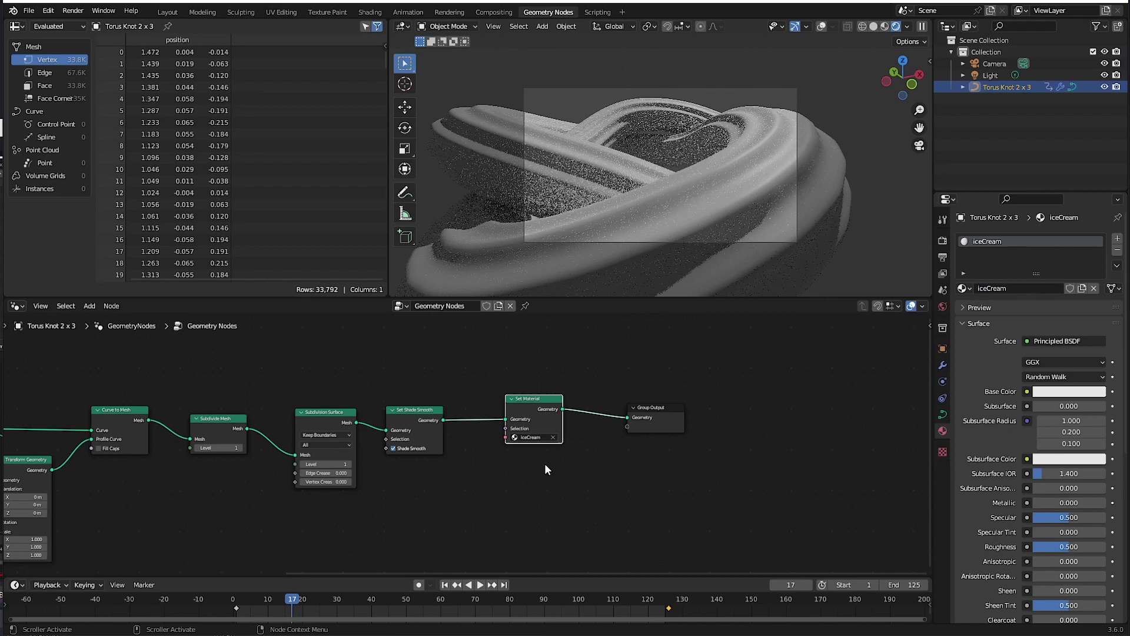
Give the iceCream material a pale yellow base color (hue 0.155, saturation 0.381, value 0.8) and set its subsurface to 0.2
left_click(1058, 392)
left_click(1034, 279)
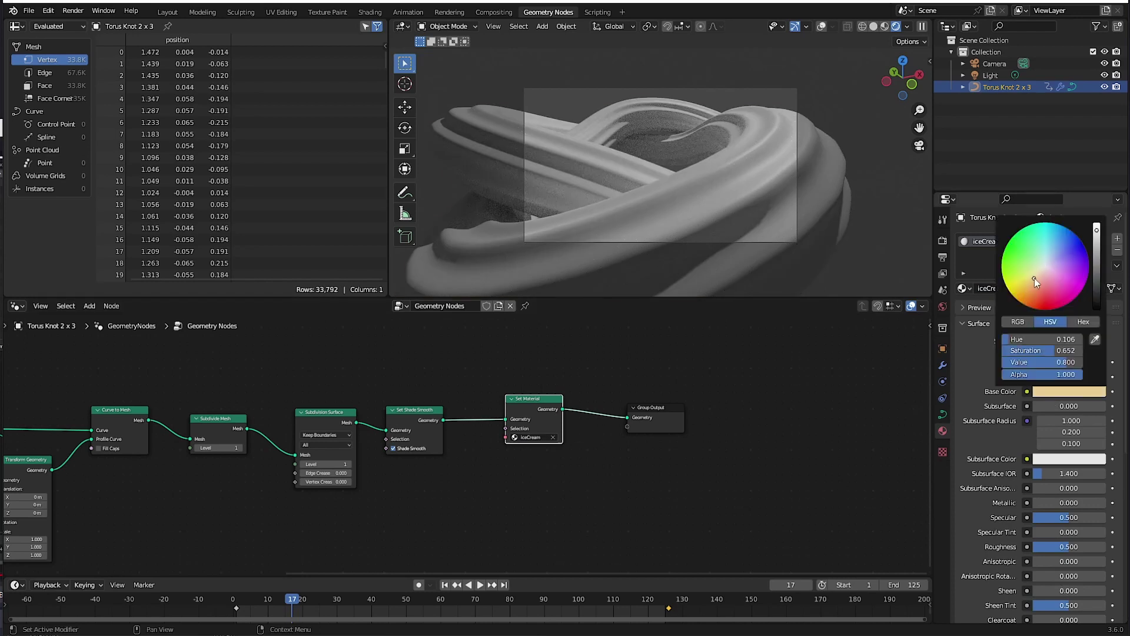
left_click_drag(1035, 282, 1038, 274)
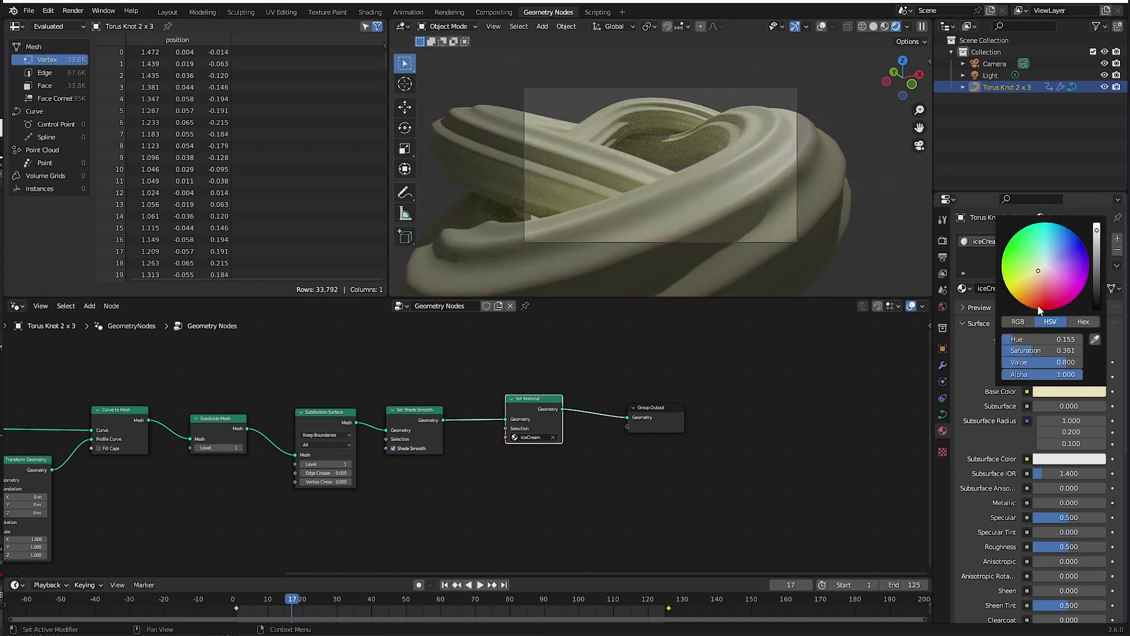
left_click(1058, 407)
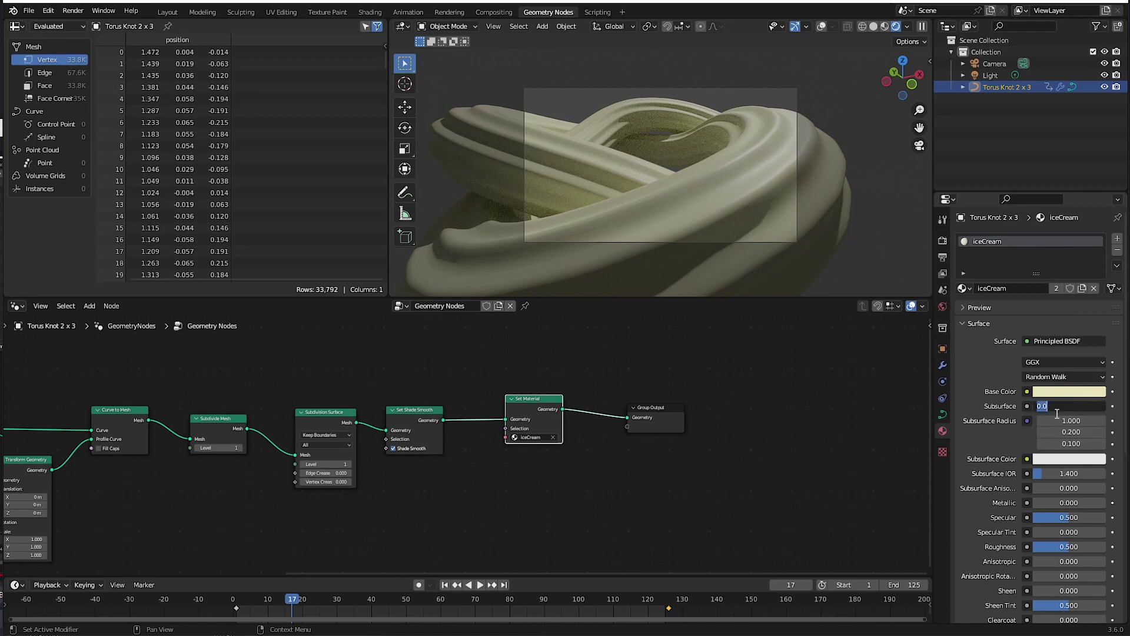
type(".2")
key("Return")
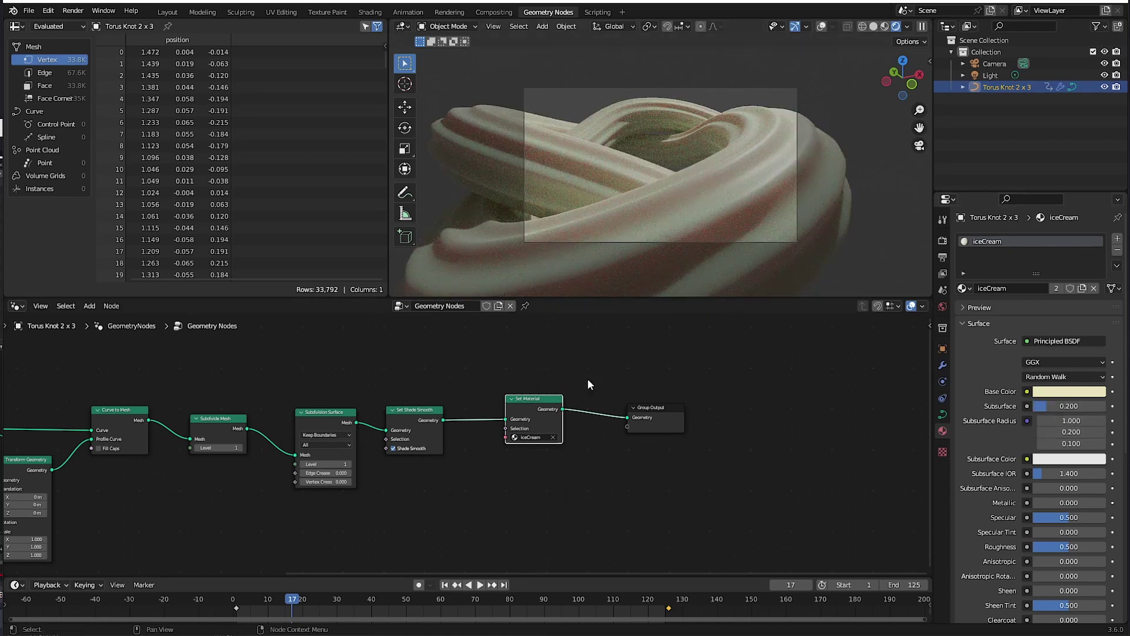
Open the iceCream material in the Shading workspace with a rendered viewport seen through the camera
left_click(370, 11)
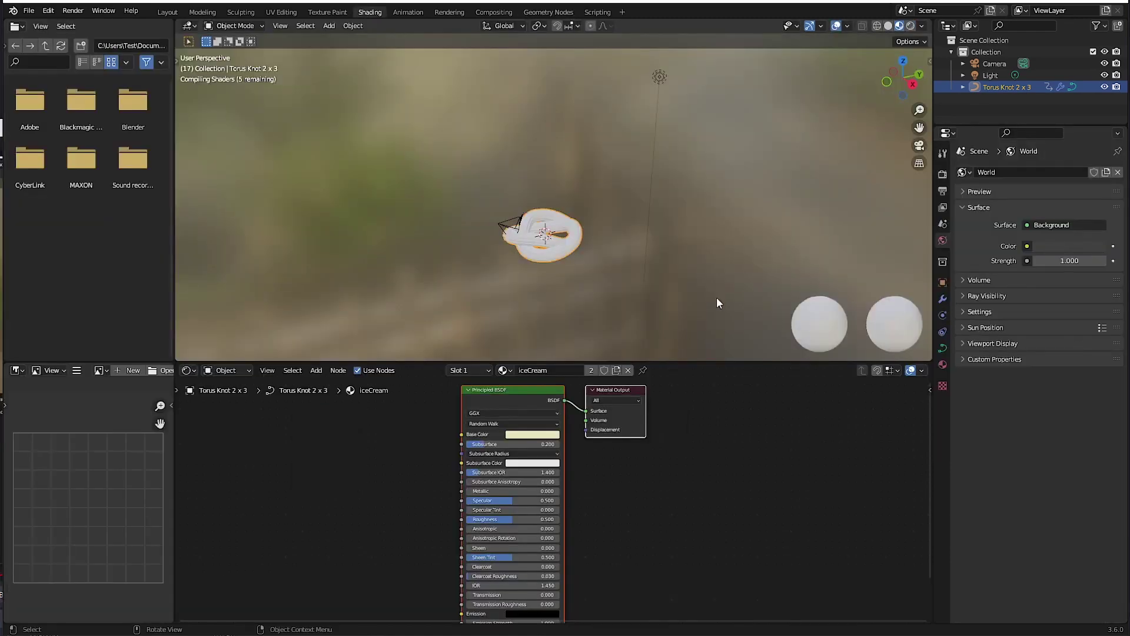
left_click(896, 26)
key("KP_0")
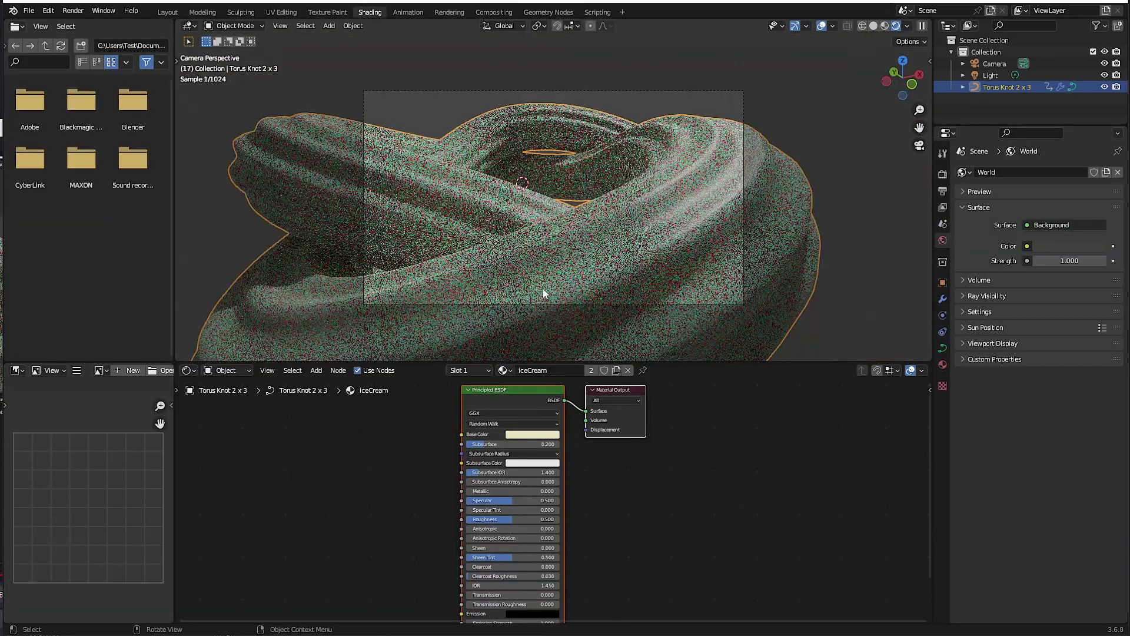
Add a Noise Texture to the iceCream material and connect its Color output to the Principled BSDF's Base Color
scroll(396, 506, "up", 4)
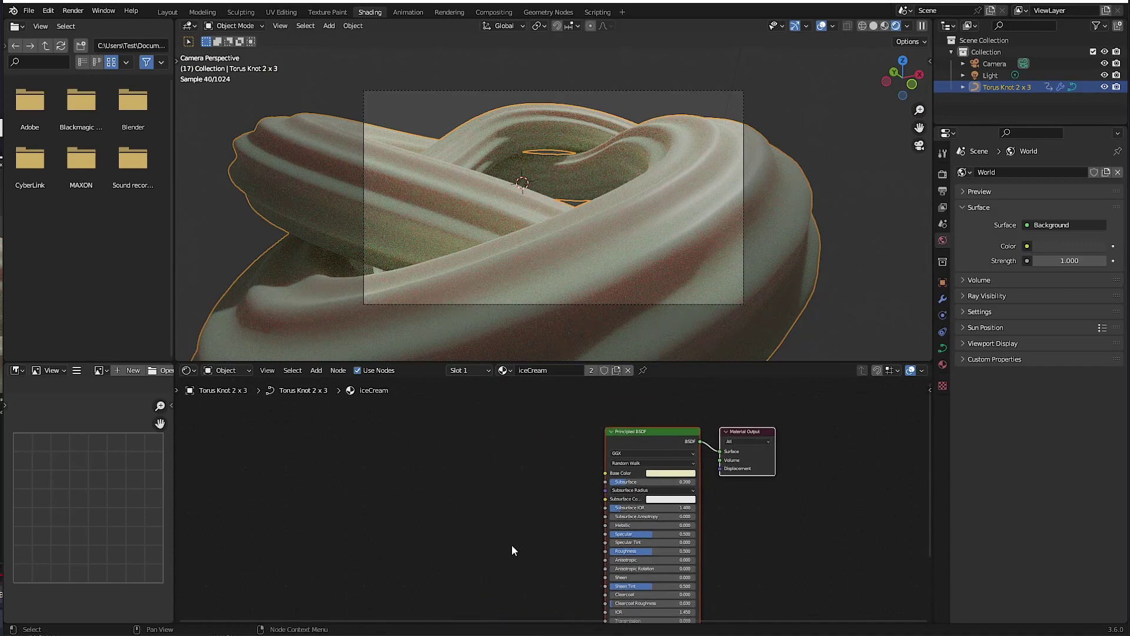
middle_click_drag(536, 545, 489, 501, "ctrl")
key("shift+a")
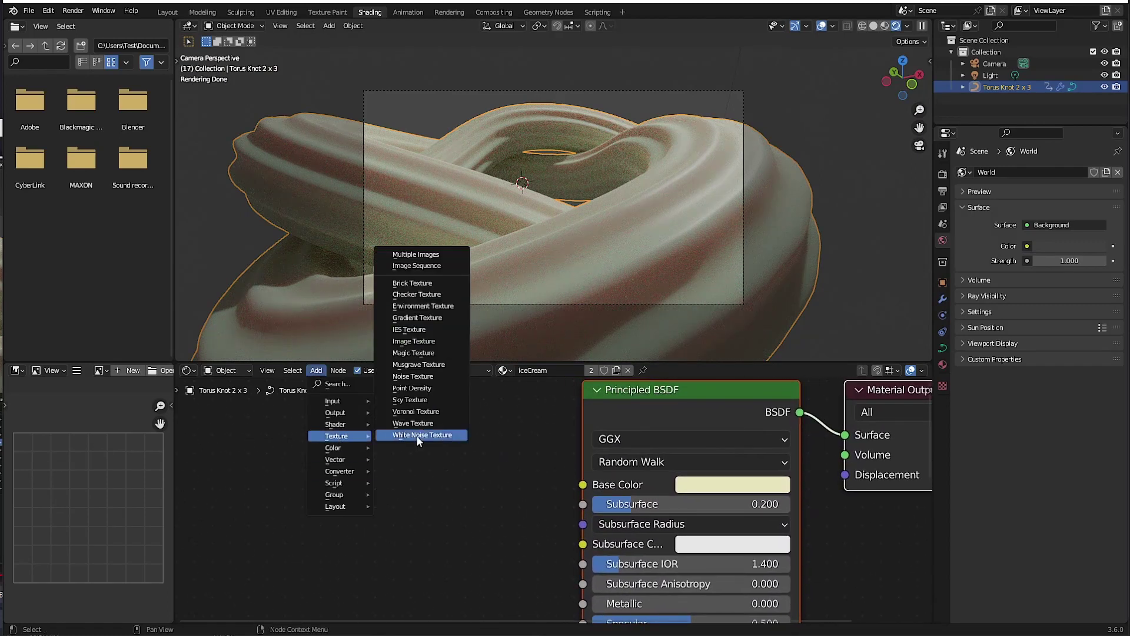
left_click(416, 436)
left_click(553, 535)
Show a timeline above the shader nodes, play the animation and set the viewport to material preview
left_click(187, 370)
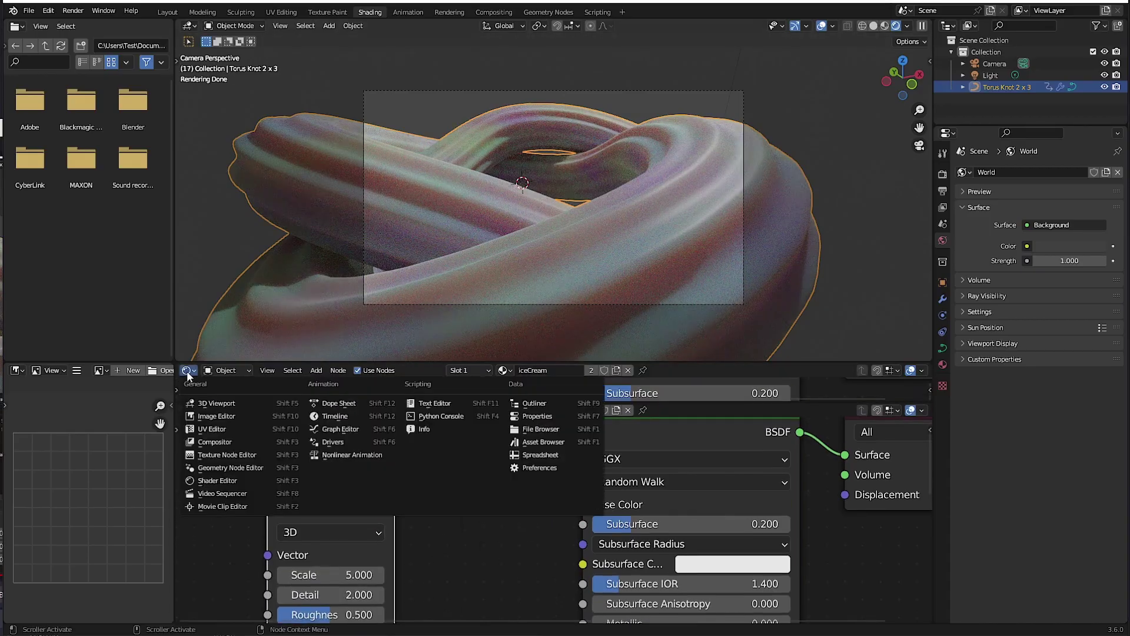
left_click(371, 412)
key("space")
left_click(884, 25)
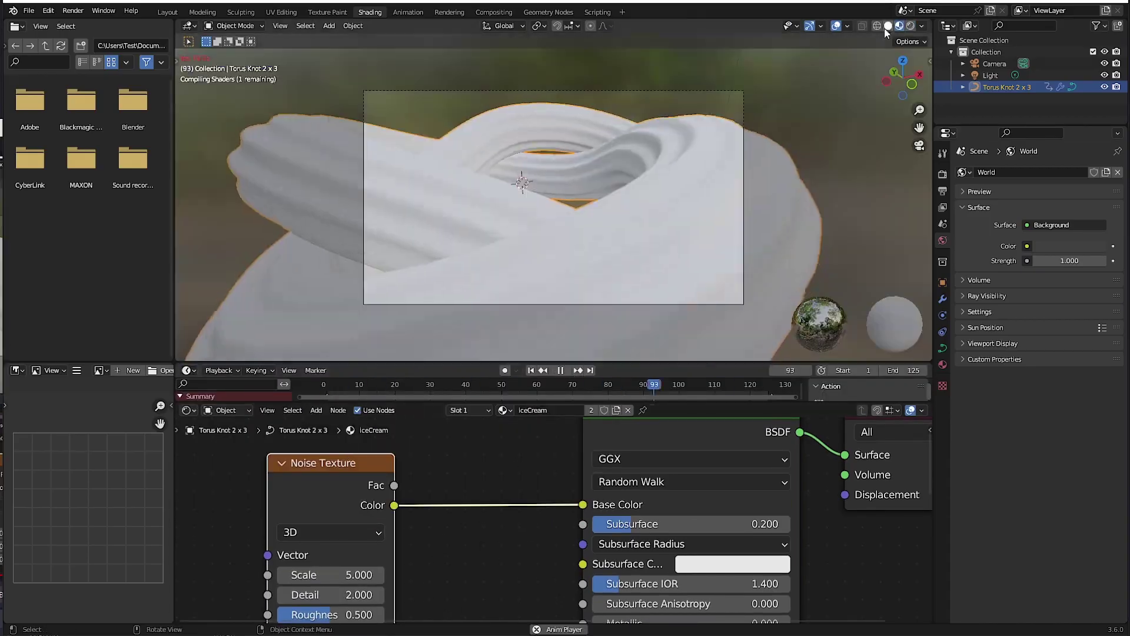
Set the noise scale to 10.4 and the shader's subsurface to 0.105, metallic to 0.164, specular to 1 and roughness to 0.409
scroll(531, 464, "down", 2)
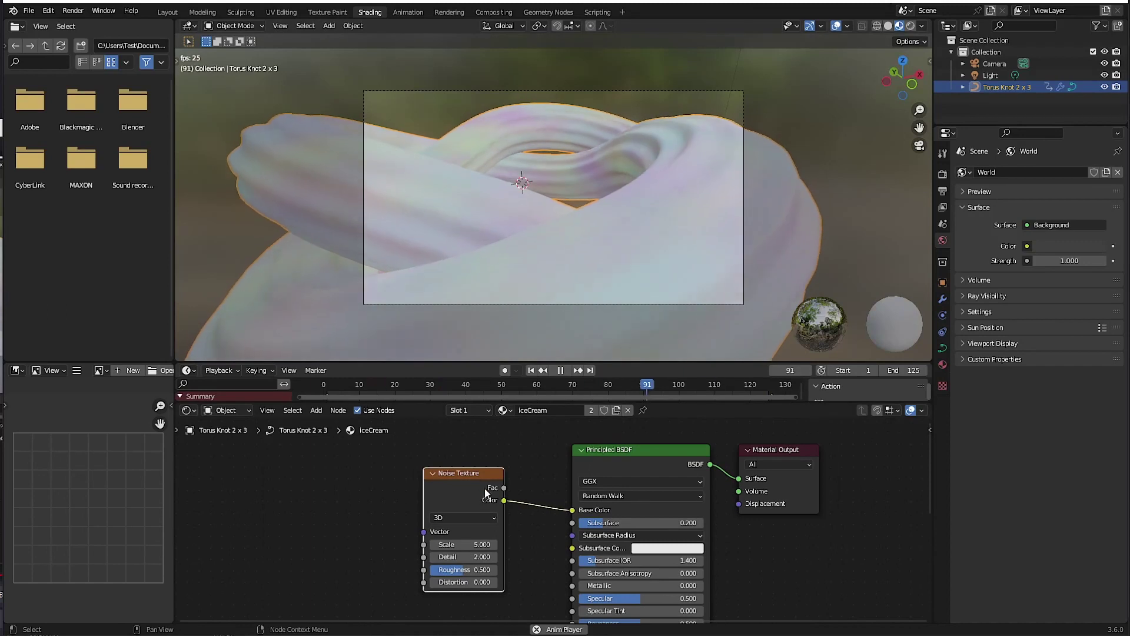
left_click_drag(445, 544, 471, 544)
left_click_drag(596, 523, 580, 532)
middle_click_drag(622, 587, 592, 528)
left_click_drag(591, 527, 648, 539)
mouse_move(588, 564)
left_mouse_down()
mouse_move(574, 564)
mouse_move(594, 564)
left_mouse_up()
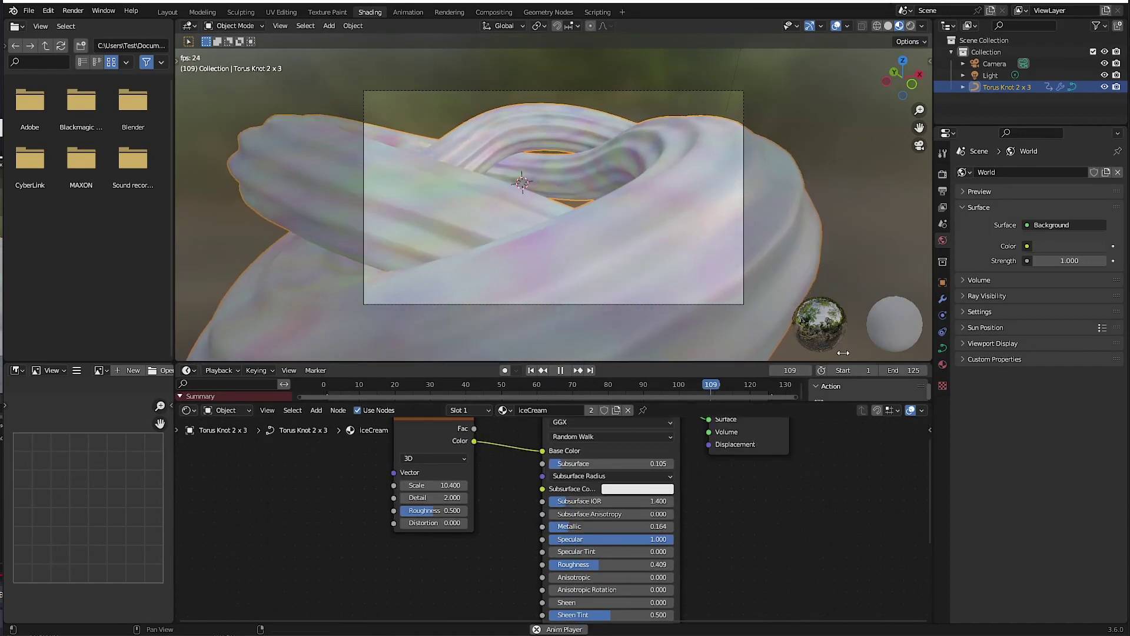
Light the material preview with the scene's own world instead of the HDRI and stop the animation playback
left_click(922, 26)
left_click(860, 94)
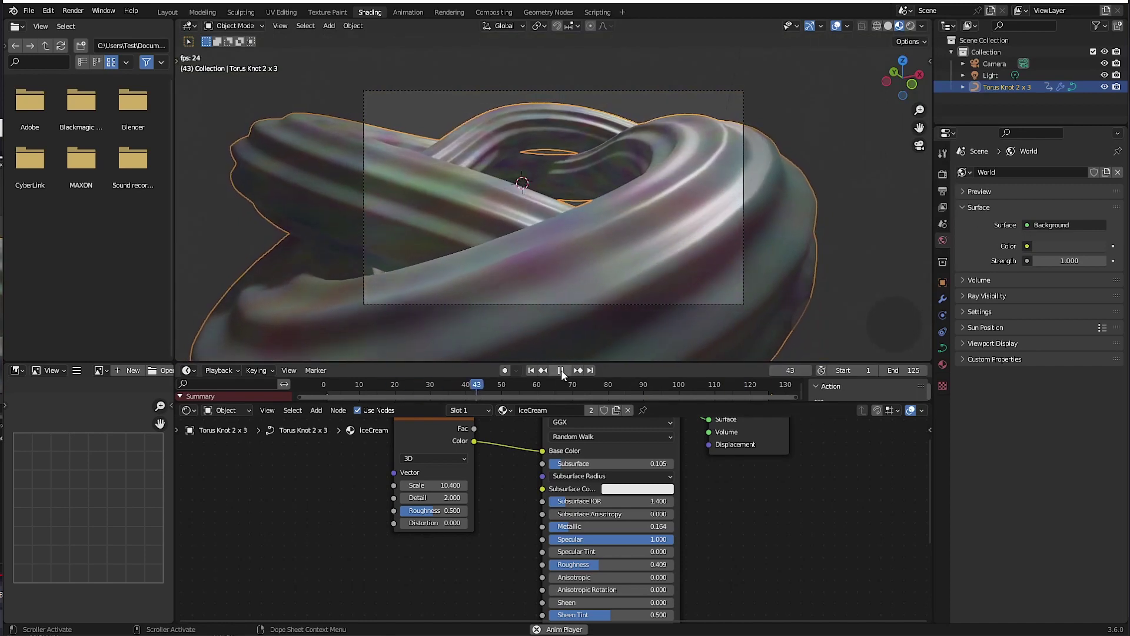
left_click(561, 369)
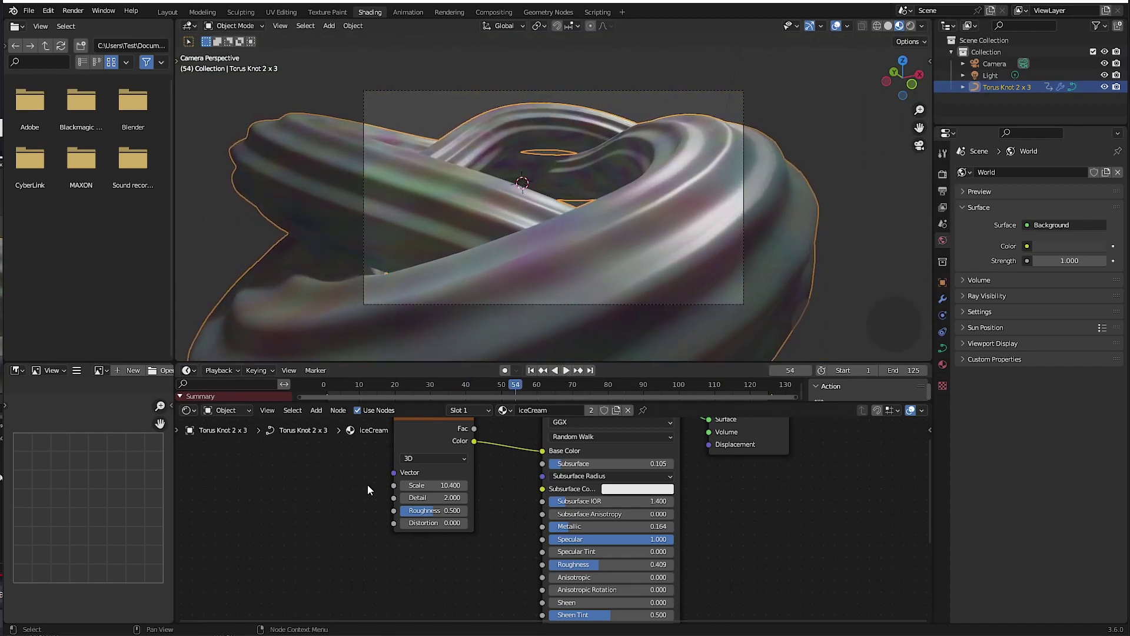
key("Home")
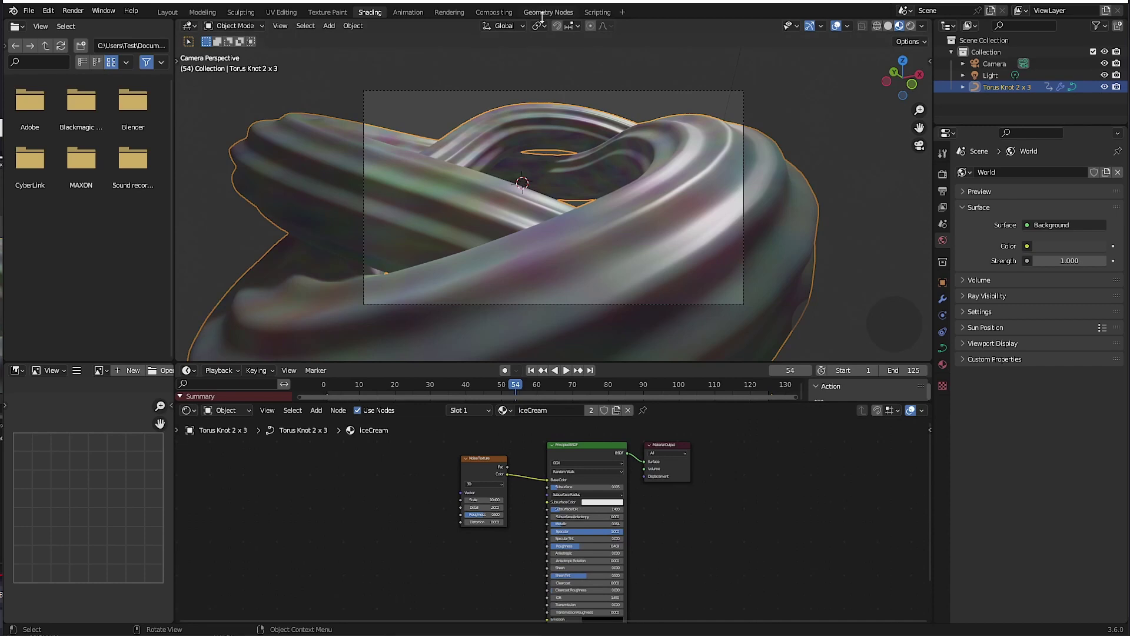
Return to the Geometry Nodes workspace and set the scene's render engine to Eevee
left_click(542, 13)
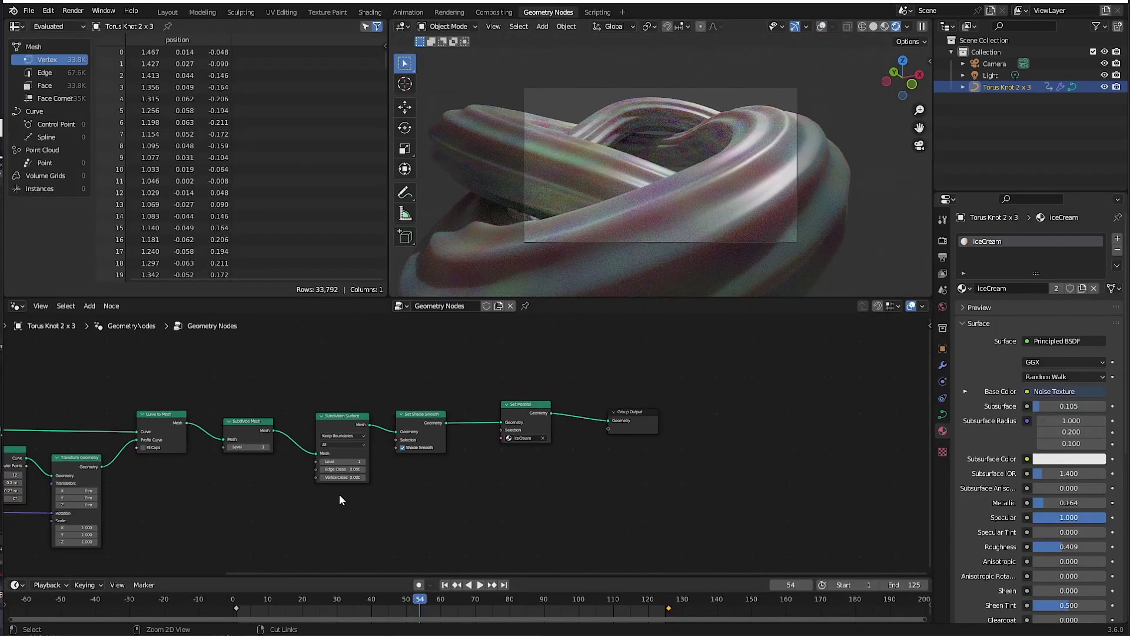
middle_click_drag(340, 500, 493, 486)
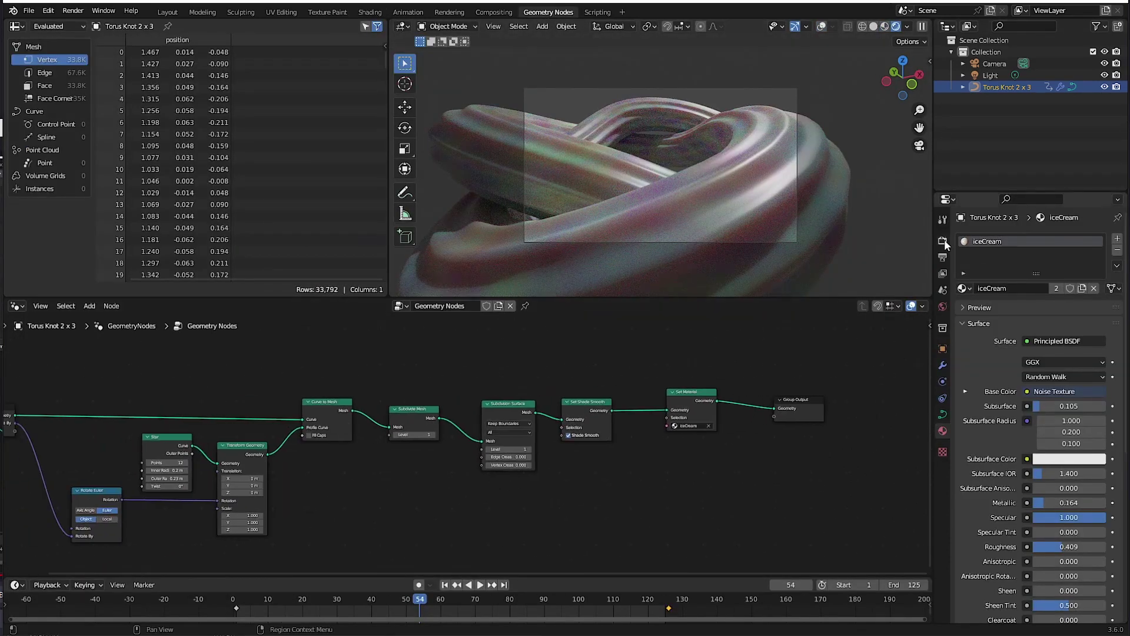
left_click(943, 241)
left_click(1060, 238)
left_click(1048, 252)
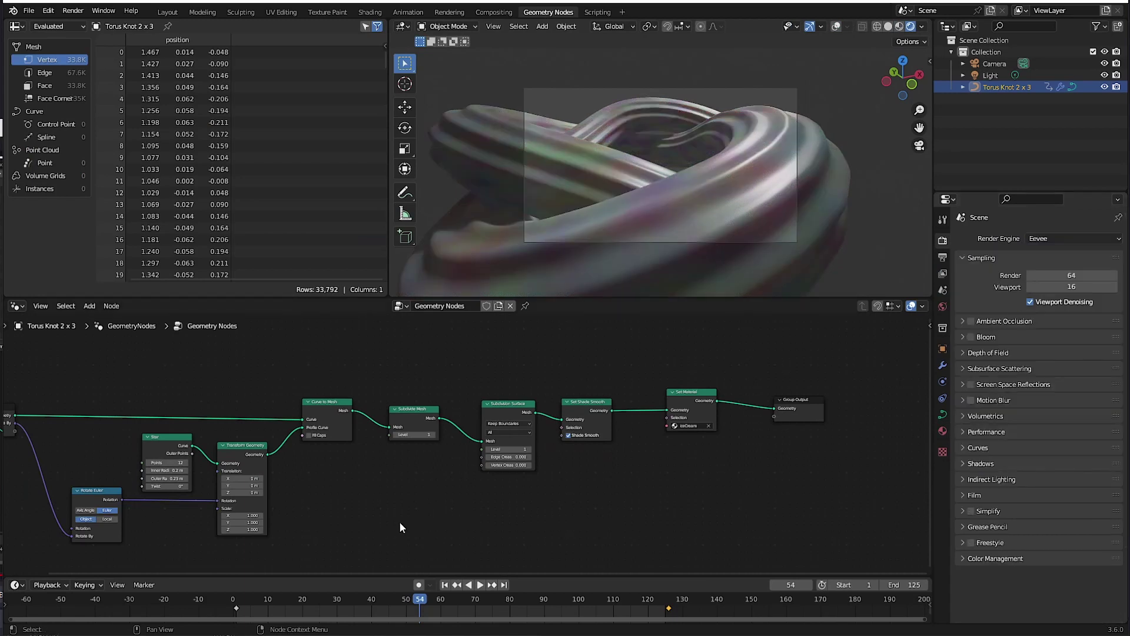
scroll(336, 501, "down", 1)
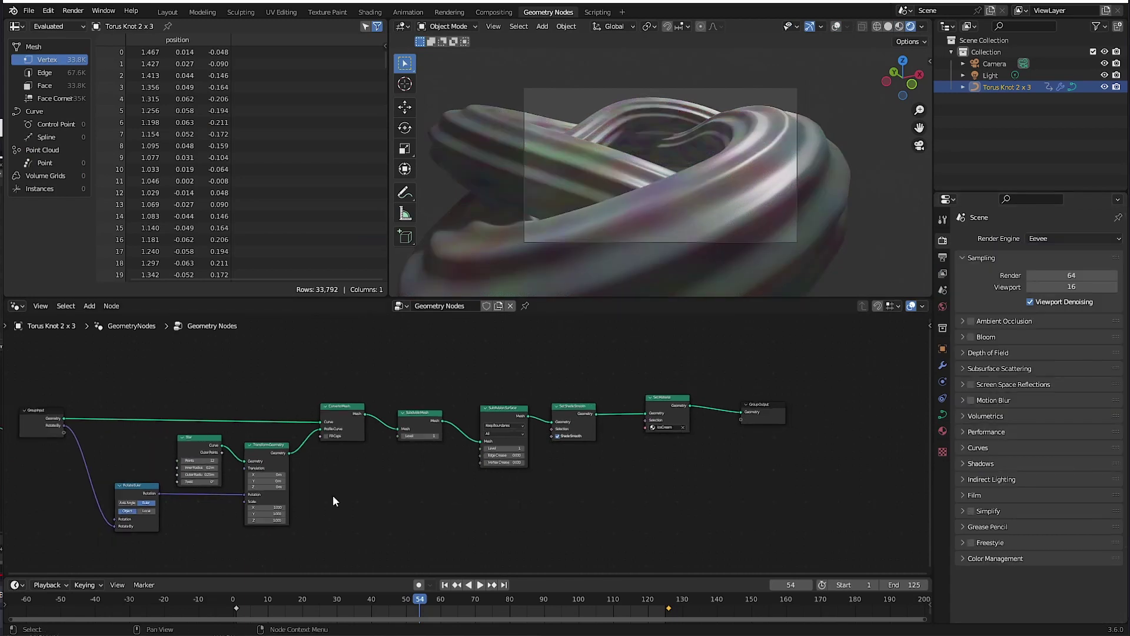
middle_click_drag(334, 494, 482, 483)
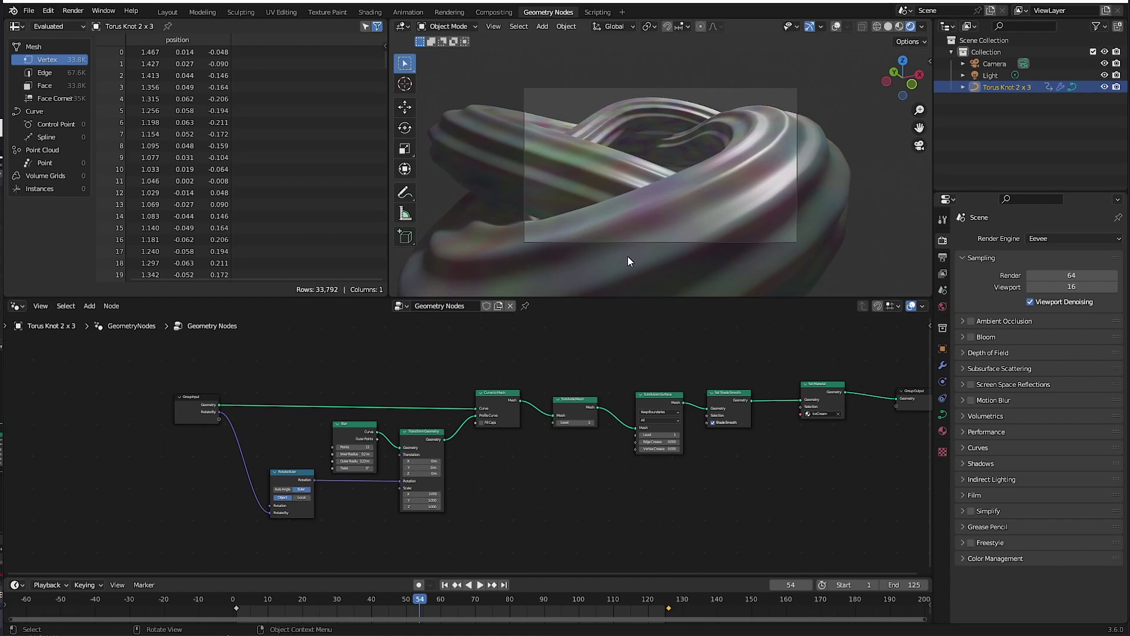
In the Layout workspace's top view, add a Polygon curve with 6 sides and a 1 m radius
left_click(167, 13)
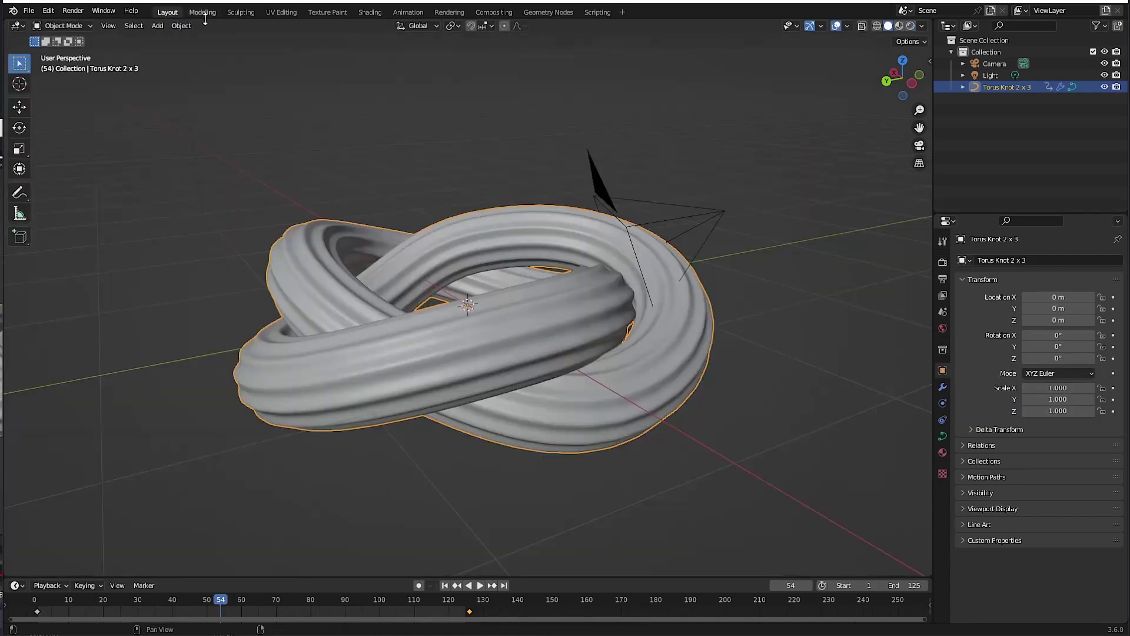
middle_click_drag(196, 396, 250, 416)
key("KP_7")
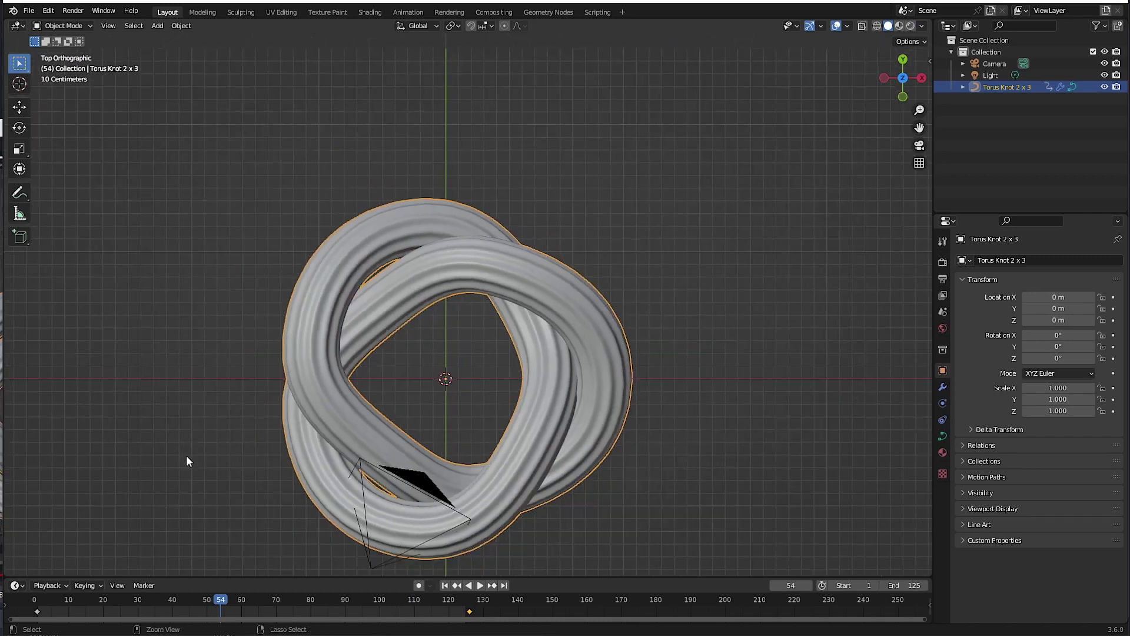
middle_click_drag(186, 454, 289, 423, "shift")
left_click(157, 26)
mouse_move(181, 56)
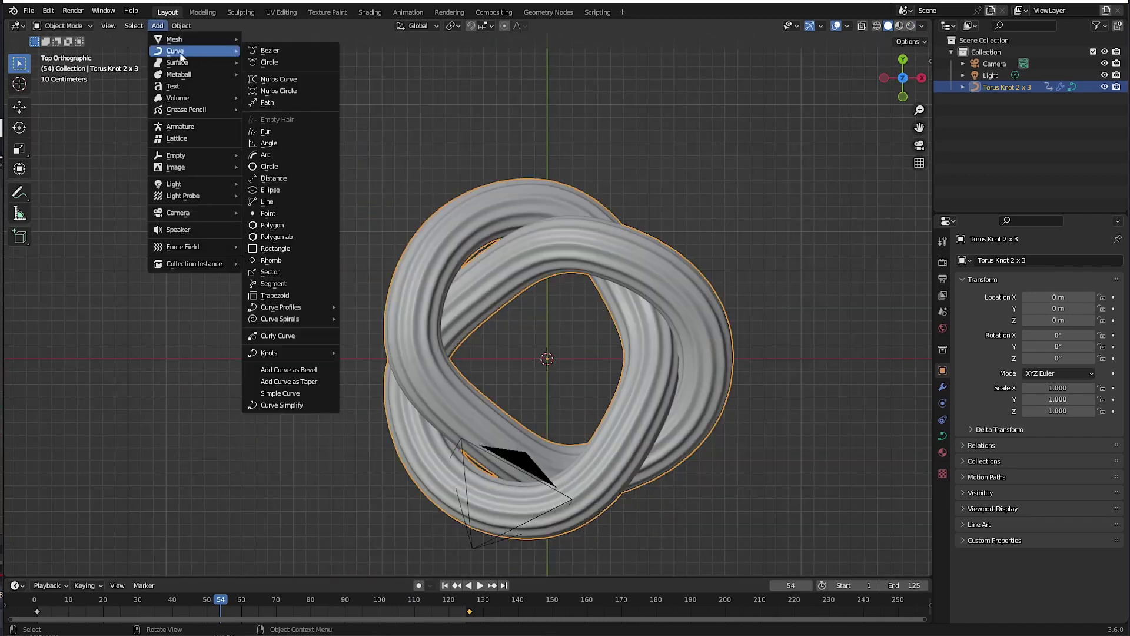
left_click(269, 225)
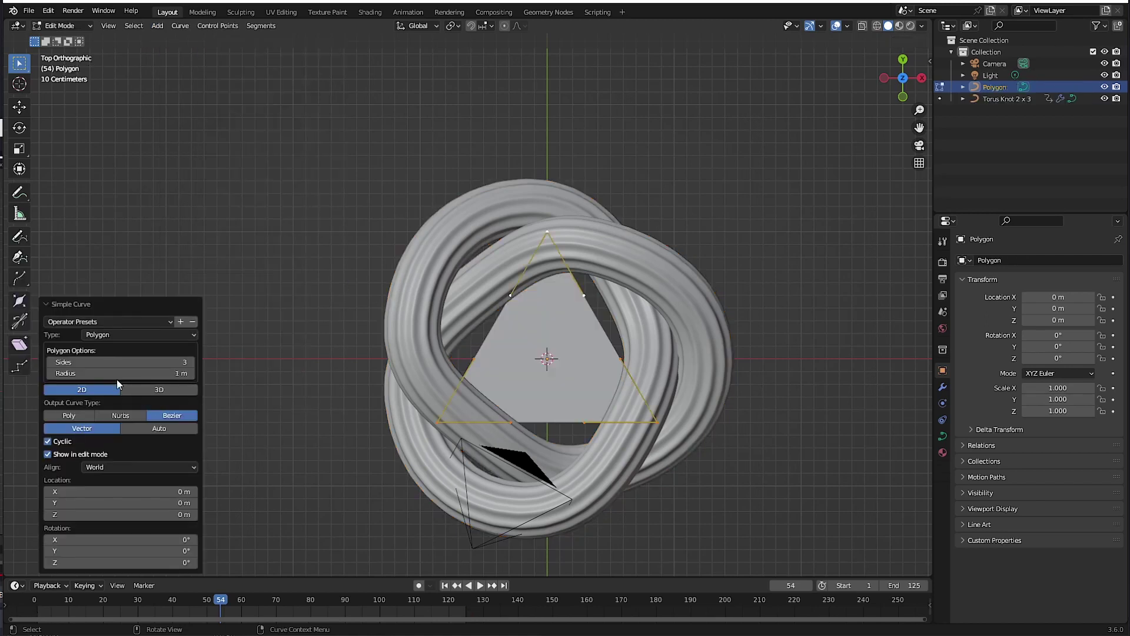
left_click(191, 362)
left_click(191, 362)
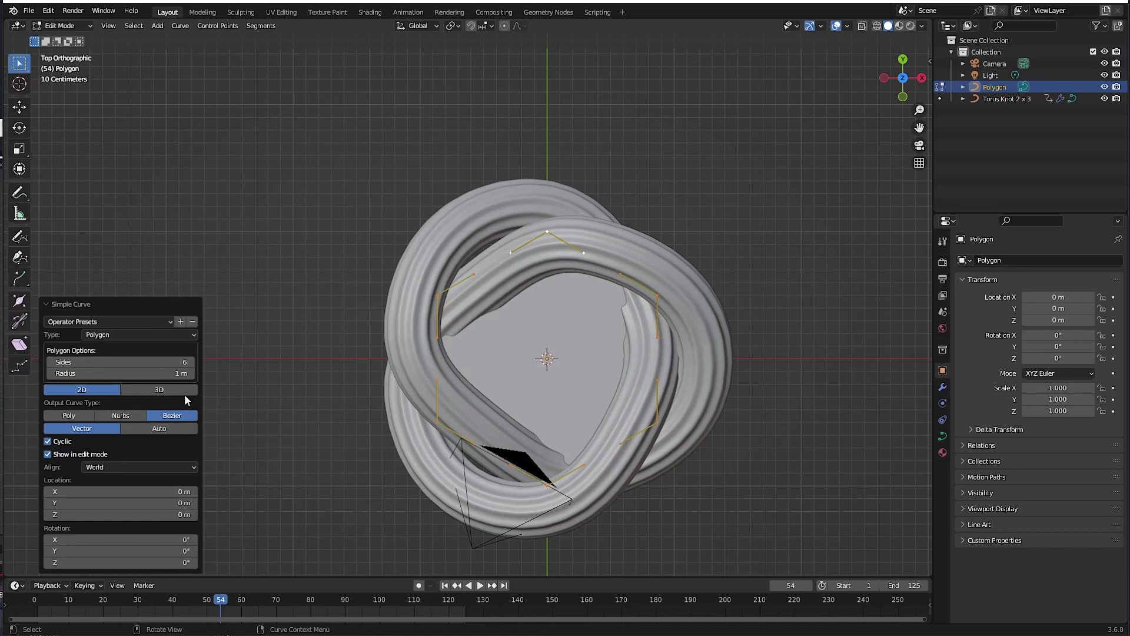
Return to Object Mode and move the hexagon about -2.83 m along X, clear of the torus knot
left_click(19, 109)
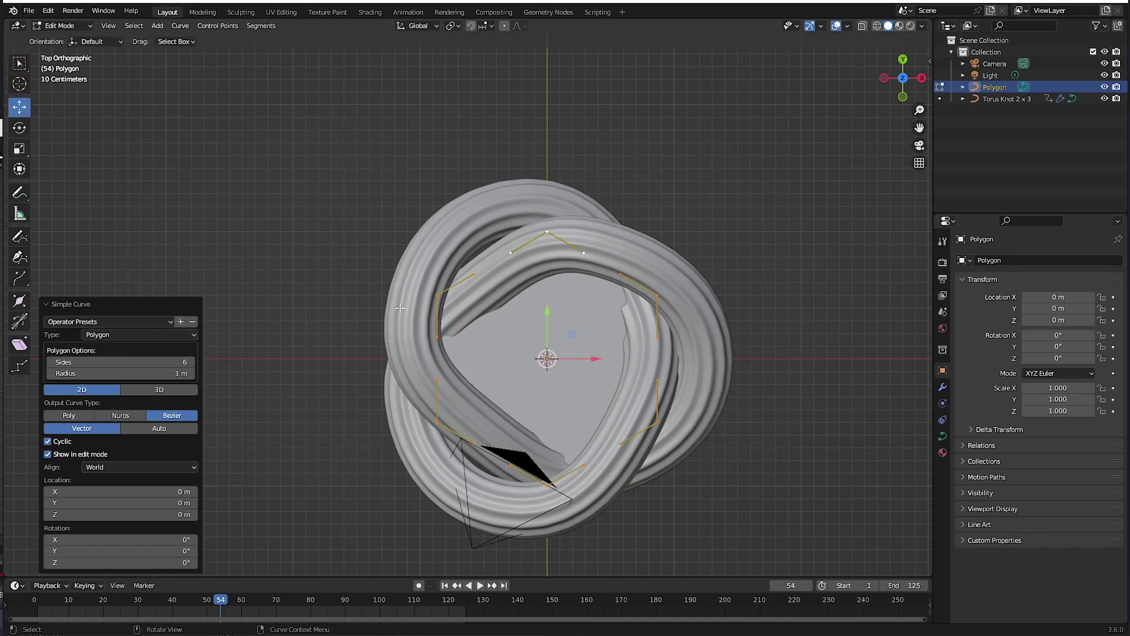
left_click(62, 25)
left_click(58, 30)
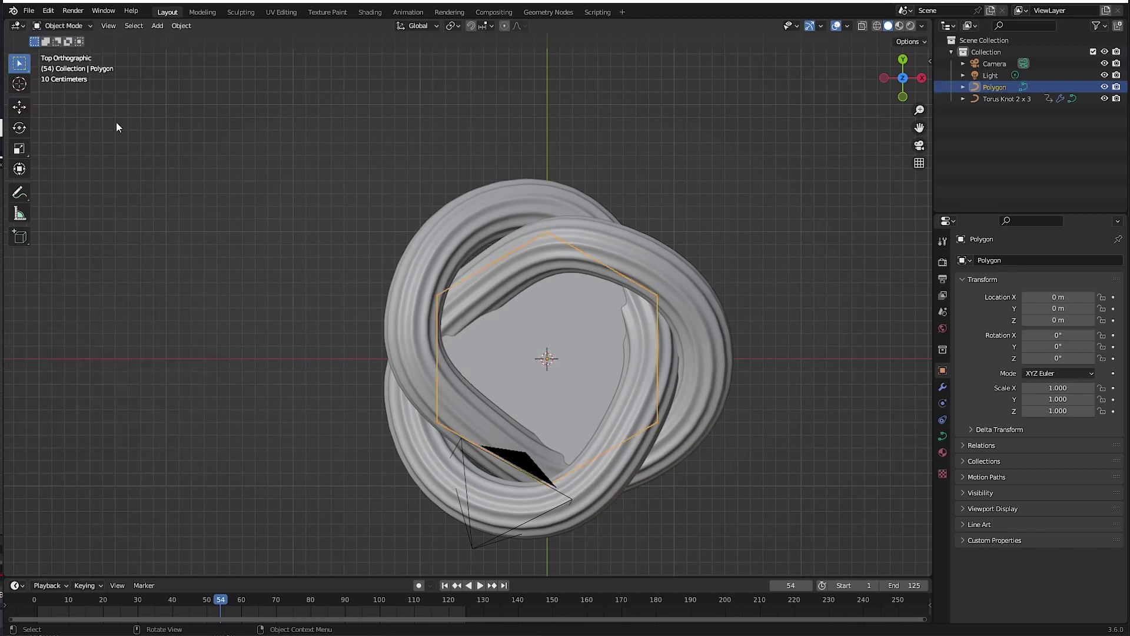
left_click(20, 110)
left_click_drag(595, 358, 165, 366)
scroll(188, 384, "down", 1)
middle_click_drag(189, 384, 221, 340, "shift")
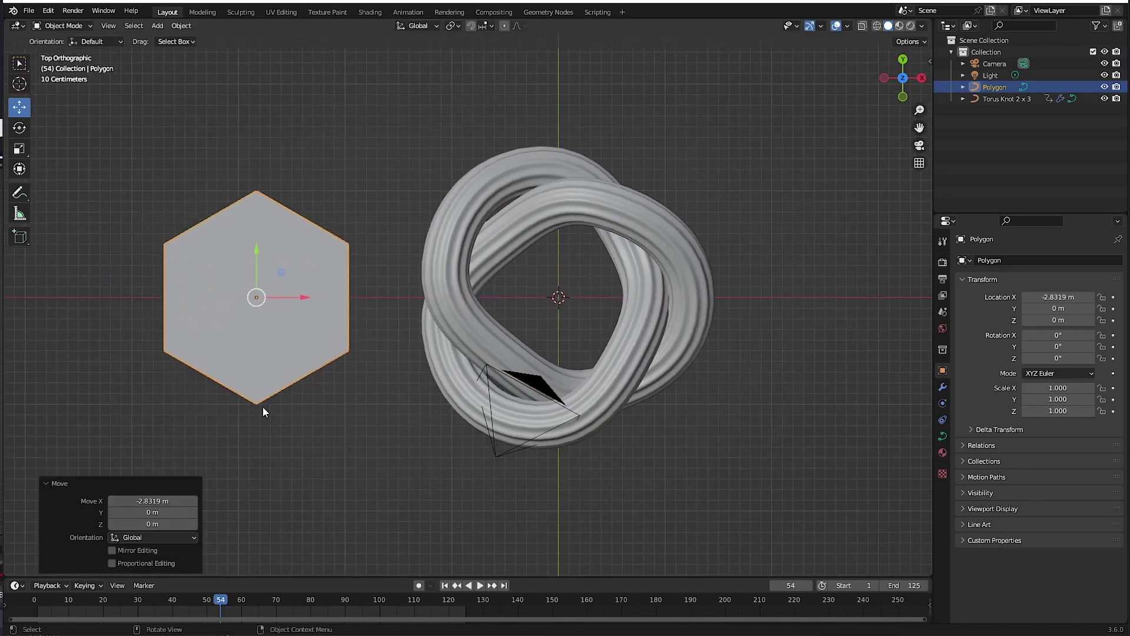
scroll(263, 407, "up", 3)
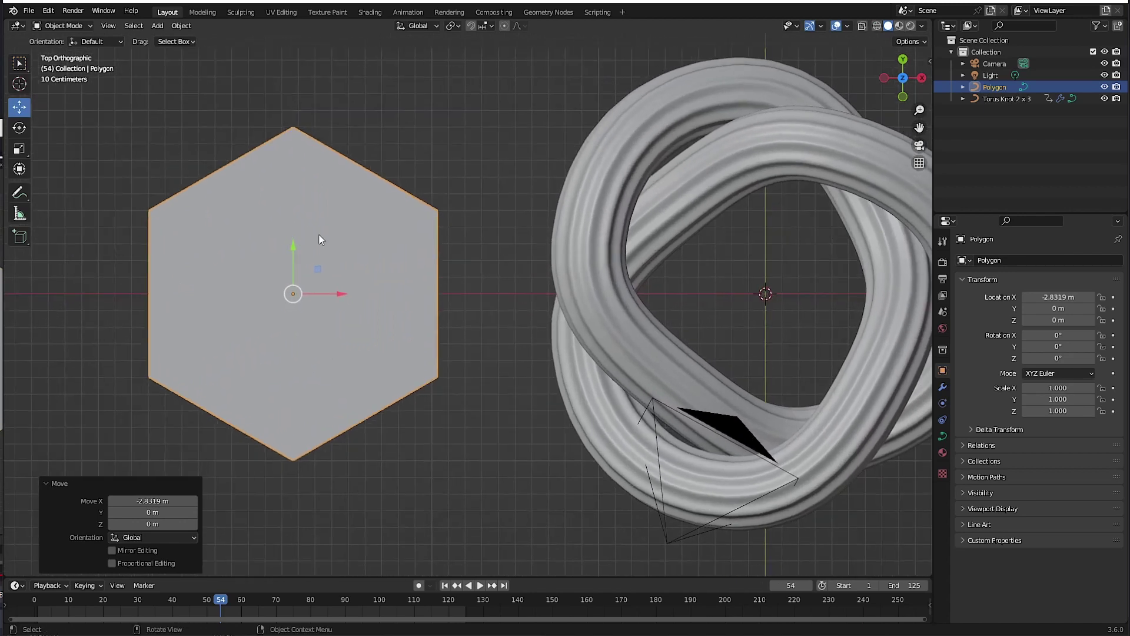
scroll(312, 332, "down", 2)
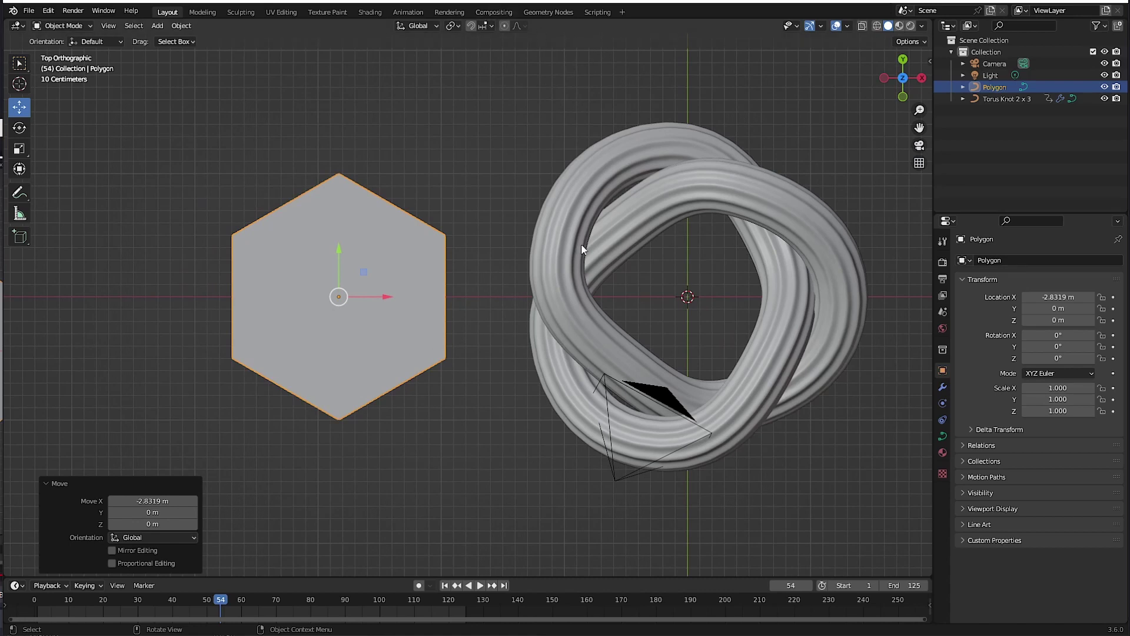
Bring the Polygon object into the torus knot's geometry node tree as an Object Info node
left_click(547, 13)
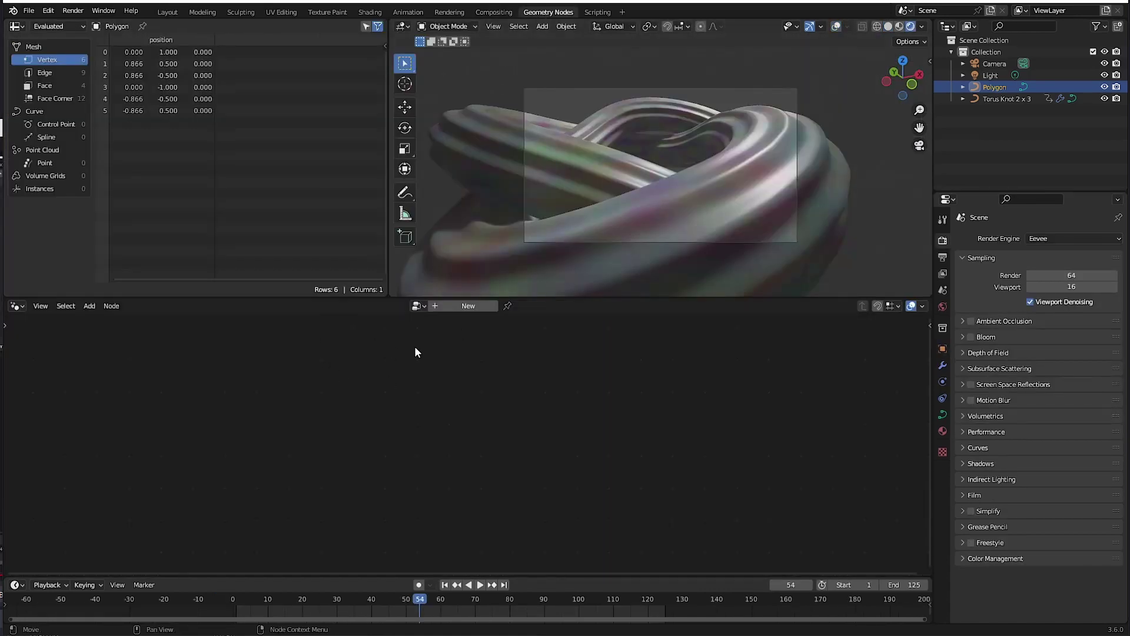
left_click(589, 223)
scroll(400, 371, "down", 1)
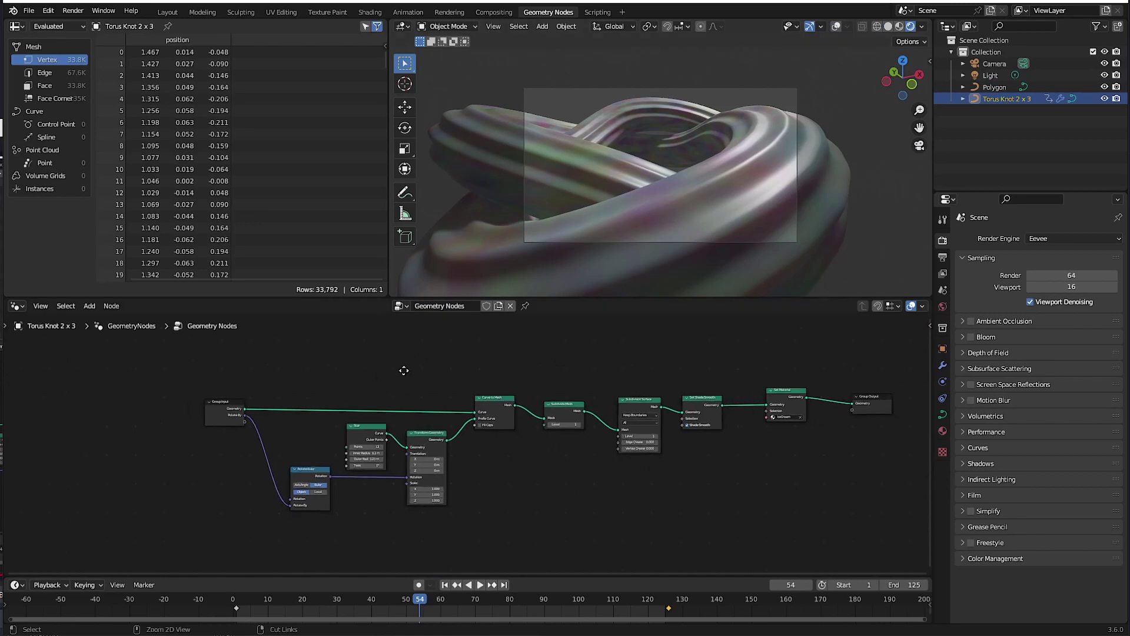
left_click(990, 87)
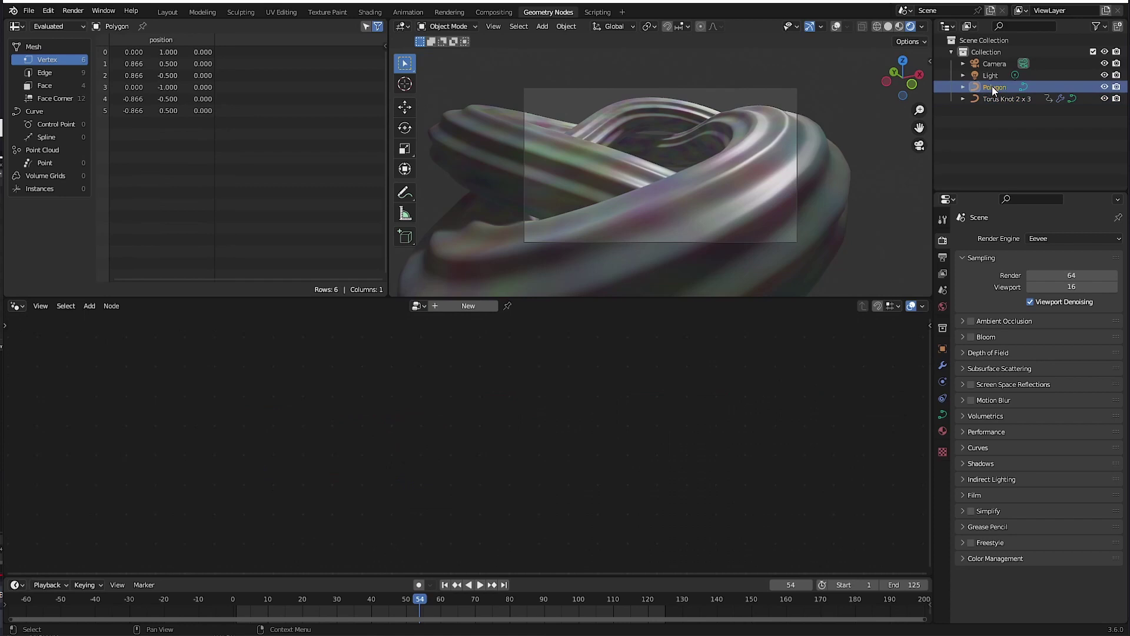
left_click(994, 97)
left_click_drag(991, 86, 166, 478)
Replace the Star with the Object Info geometry as Transform Geometry's input, and rearrange the Star, Object Info and Rotate Euler nodes
scroll(197, 475, "up", 2)
middle_click_drag(197, 475, 359, 422)
left_click_drag(214, 503, 538, 393)
left_click_drag(443, 368, 70, 392)
left_click_drag(187, 455, 384, 331)
left_click_drag(383, 435, 383, 479)
left_click(369, 338)
Change the Polygon curve's shape from 2D to 3D in its curve data properties
left_click(965, 88)
left_click(964, 87)
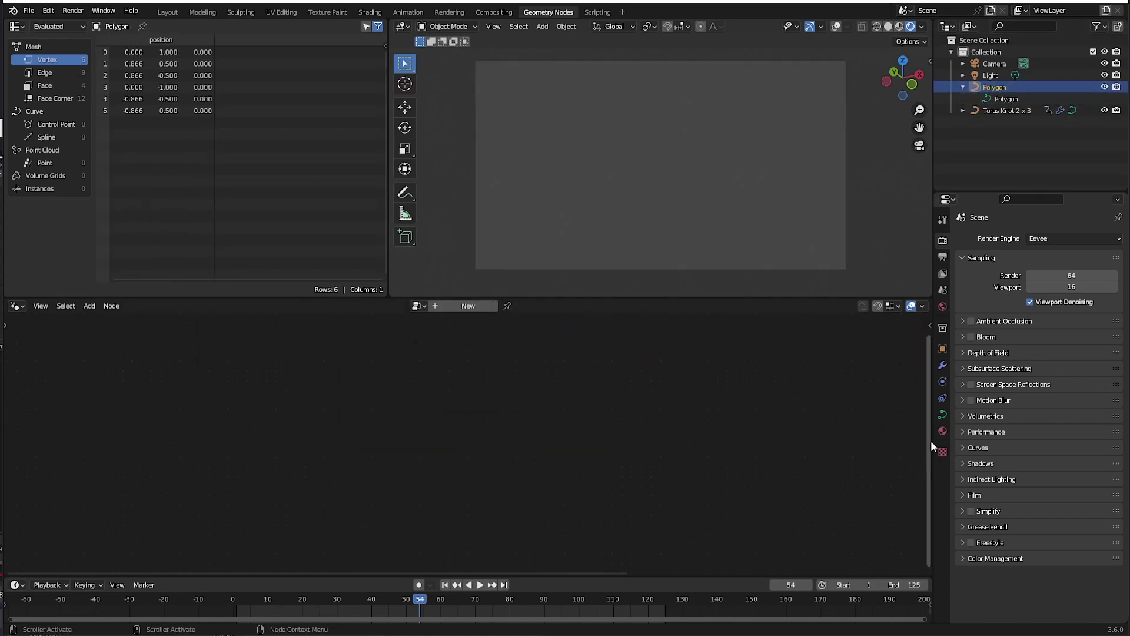
left_click(943, 415)
left_click(1054, 276)
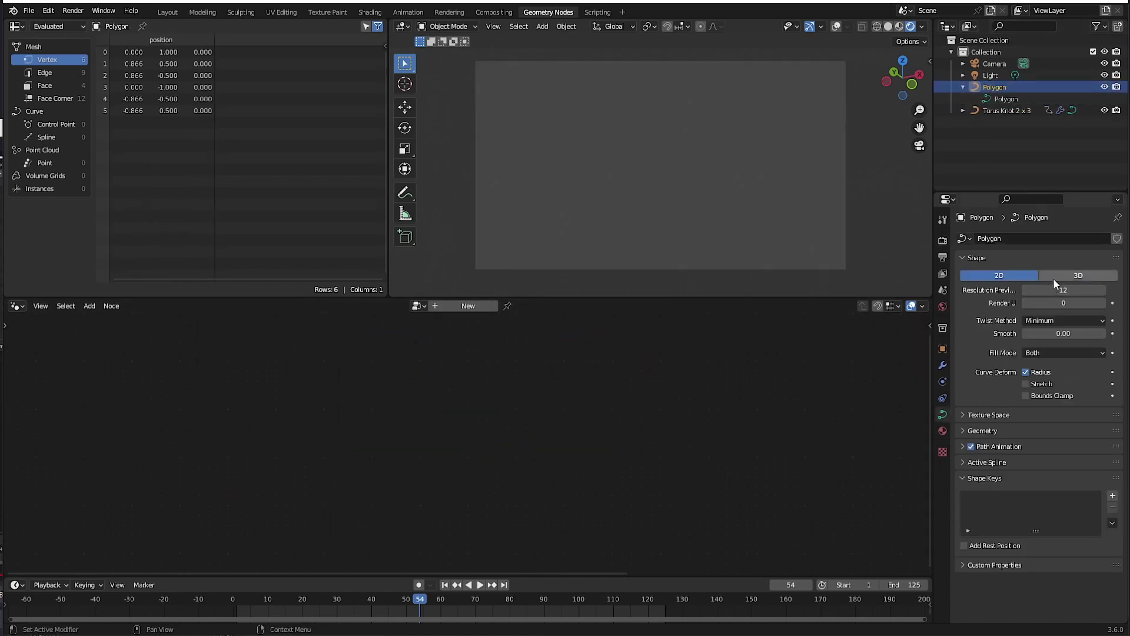
scroll(547, 238, "down", 6)
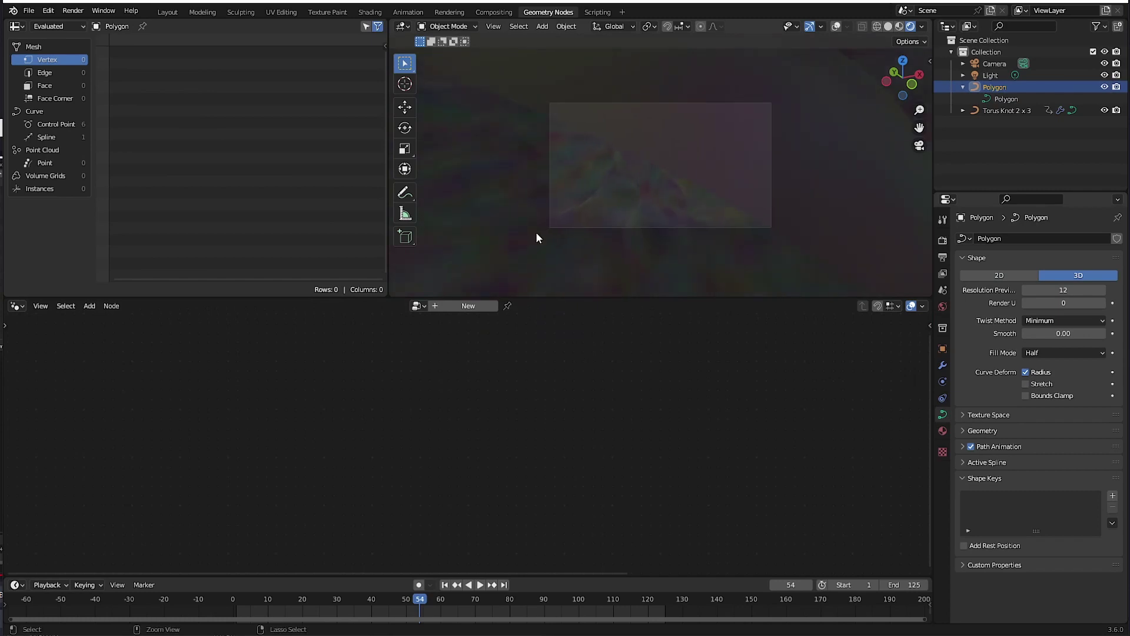
scroll(553, 169, "up", 6)
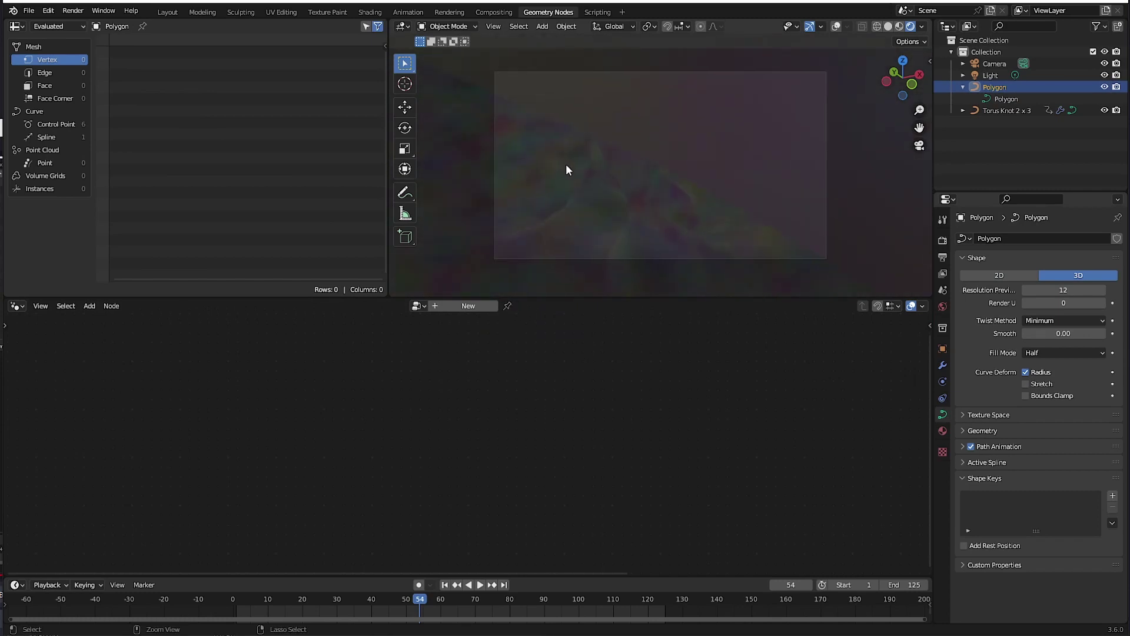
Select the torus knot, switch to the Modeling workspace and return it to Object Mode
left_click(627, 257)
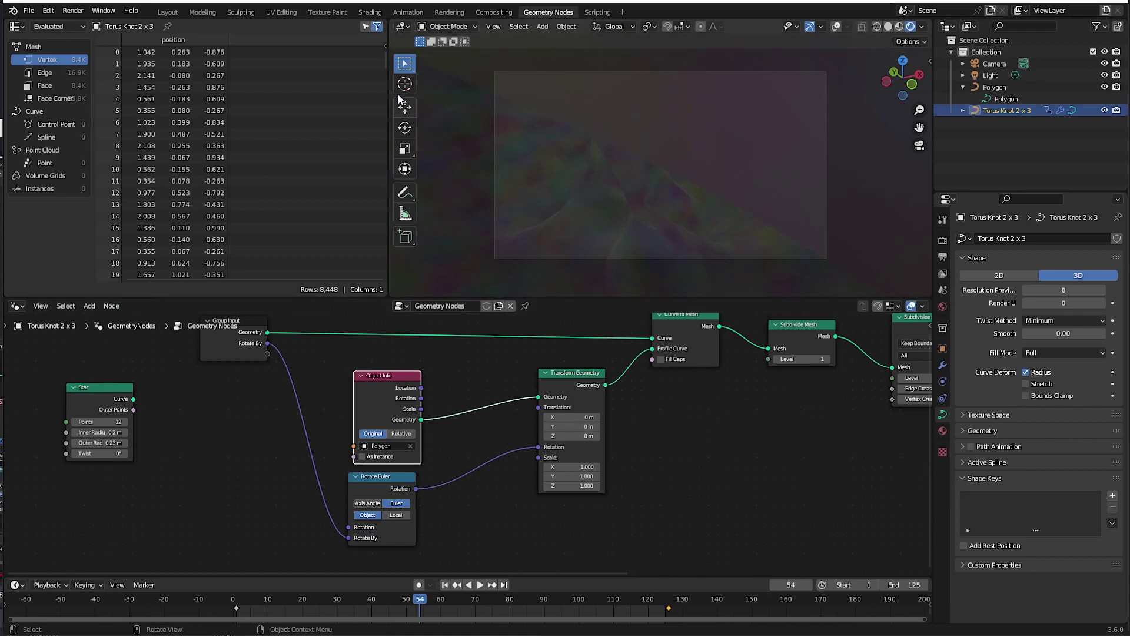
left_click(203, 12)
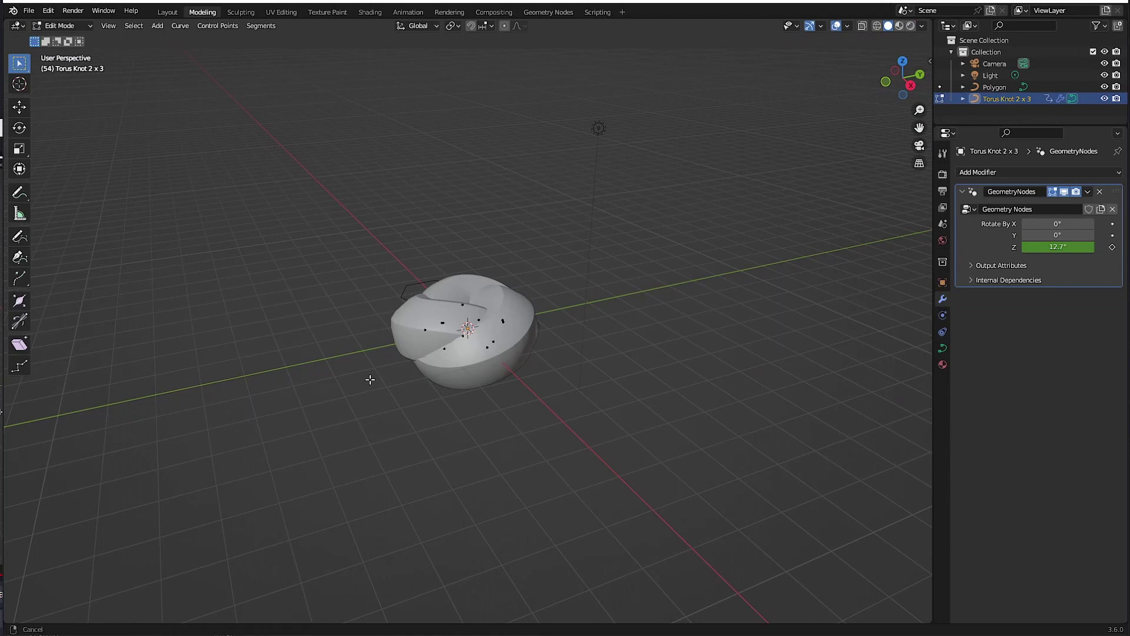
scroll(370, 379, "up", 3)
middle_click_drag(370, 379, 431, 383)
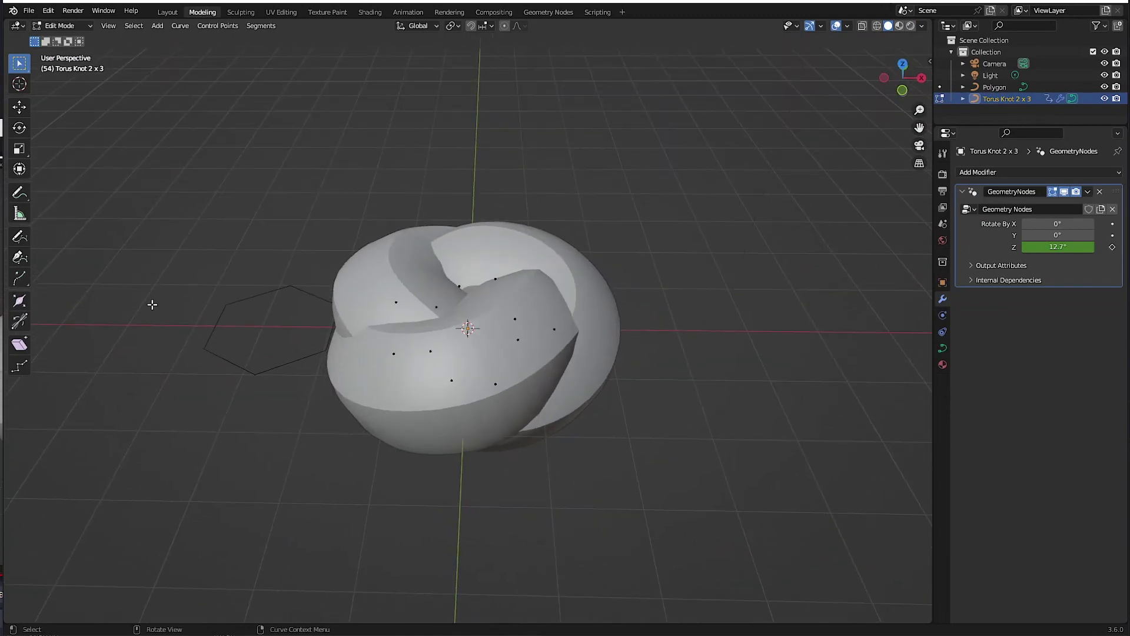
middle_click_drag(151, 304, 242, 328)
left_click_drag(156, 308, 312, 514)
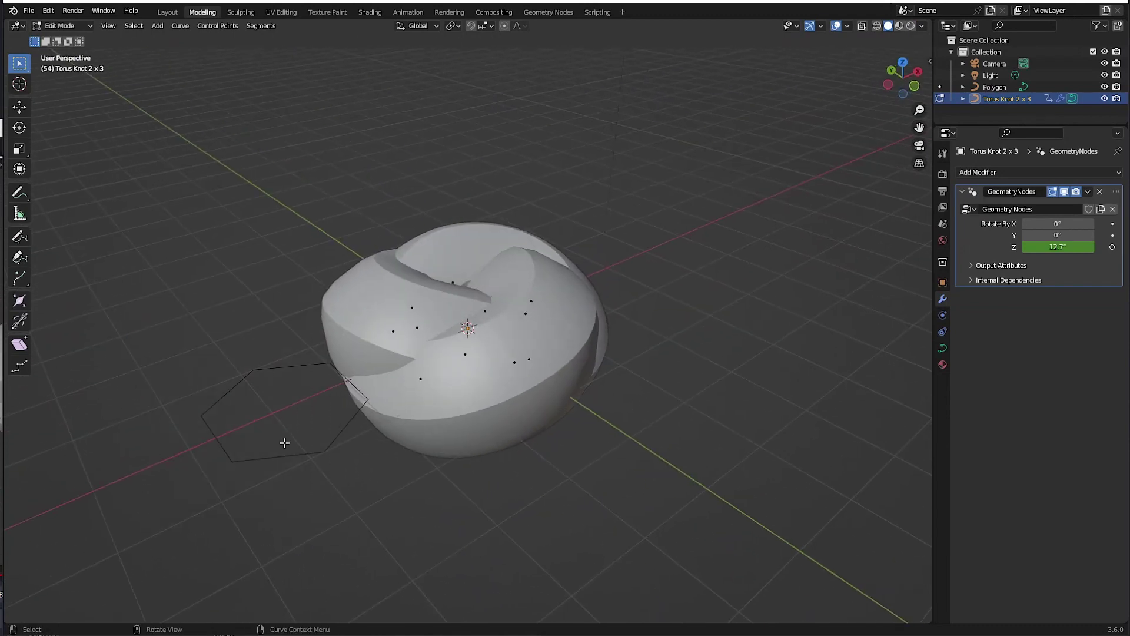
left_click(59, 26)
left_click(62, 40)
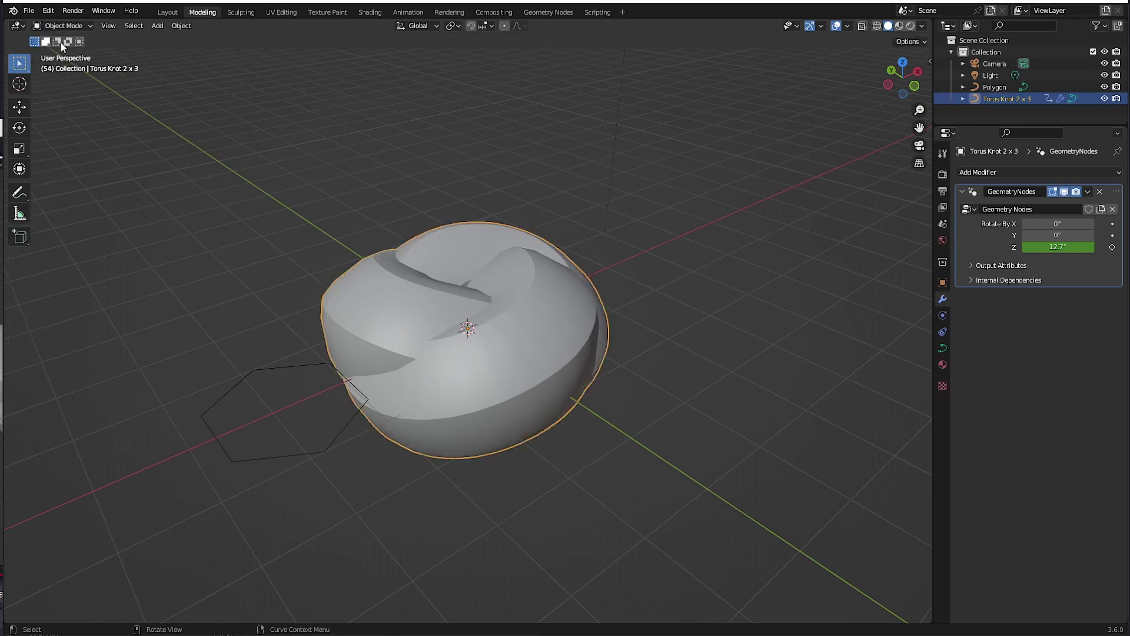
Move the Polygon hexagon farther from the torus knot along the negative X axis
left_click(239, 447)
left_click(18, 112)
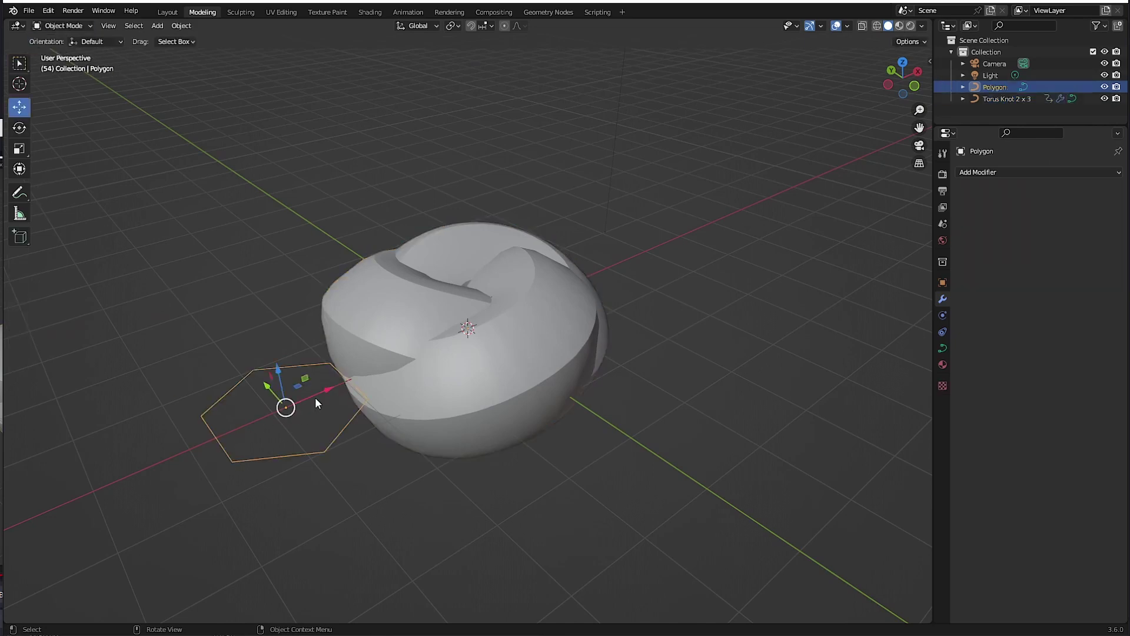
left_click_drag(322, 398, 235, 423)
middle_click_drag(235, 423, 390, 443)
Edit the hexagon curve by moving two opposite corner points inward toward its center
left_click(157, 26)
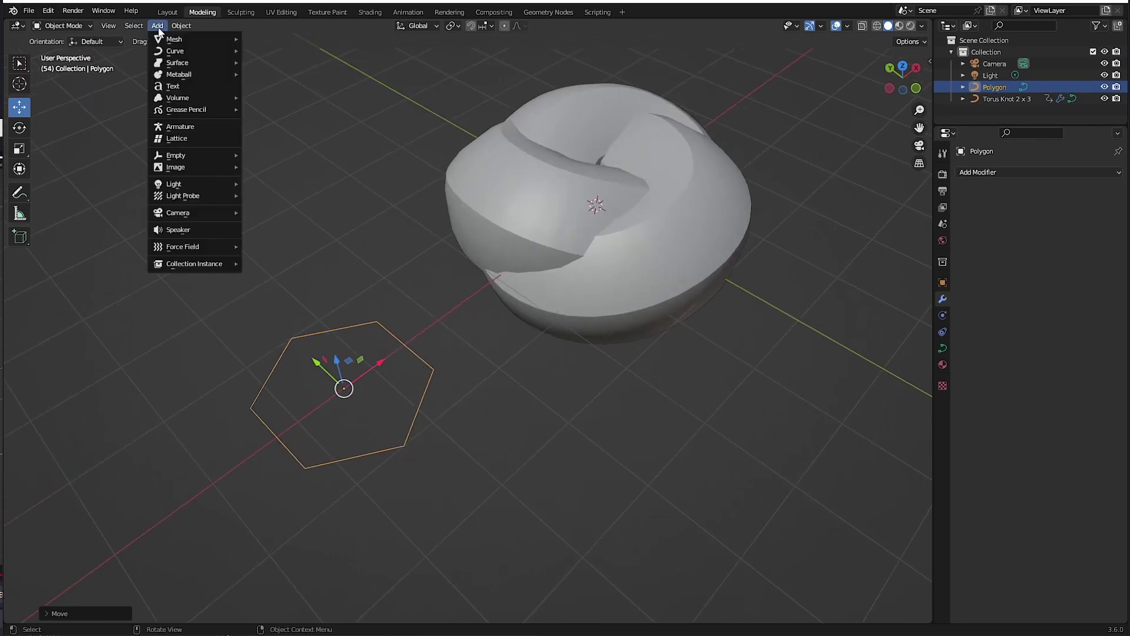
left_click(67, 30)
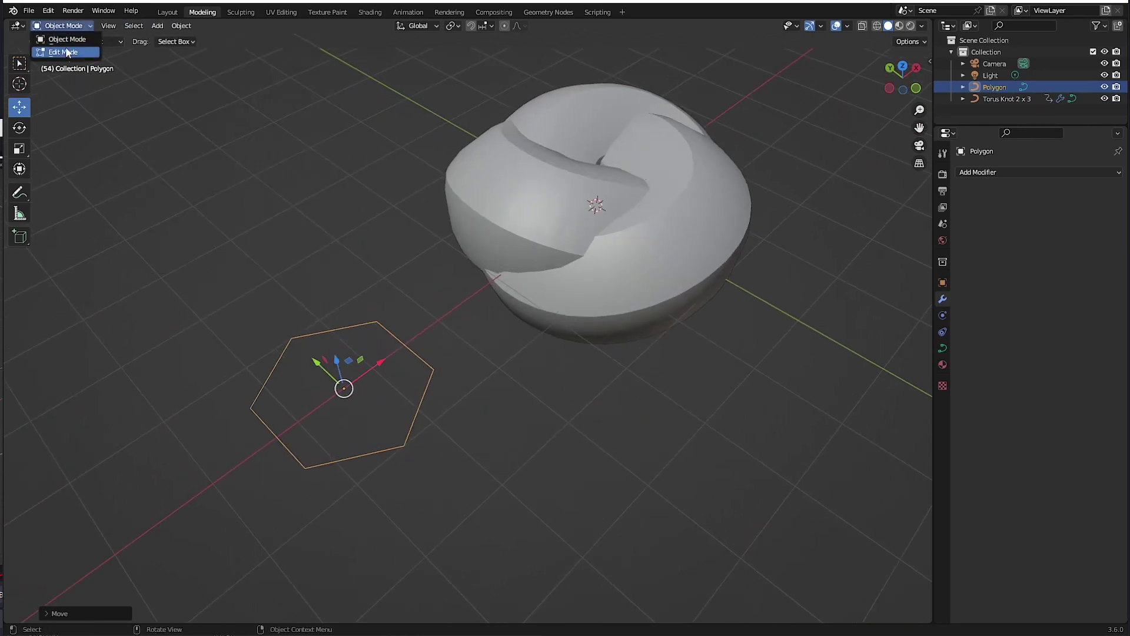
left_click(69, 55)
left_click(396, 442)
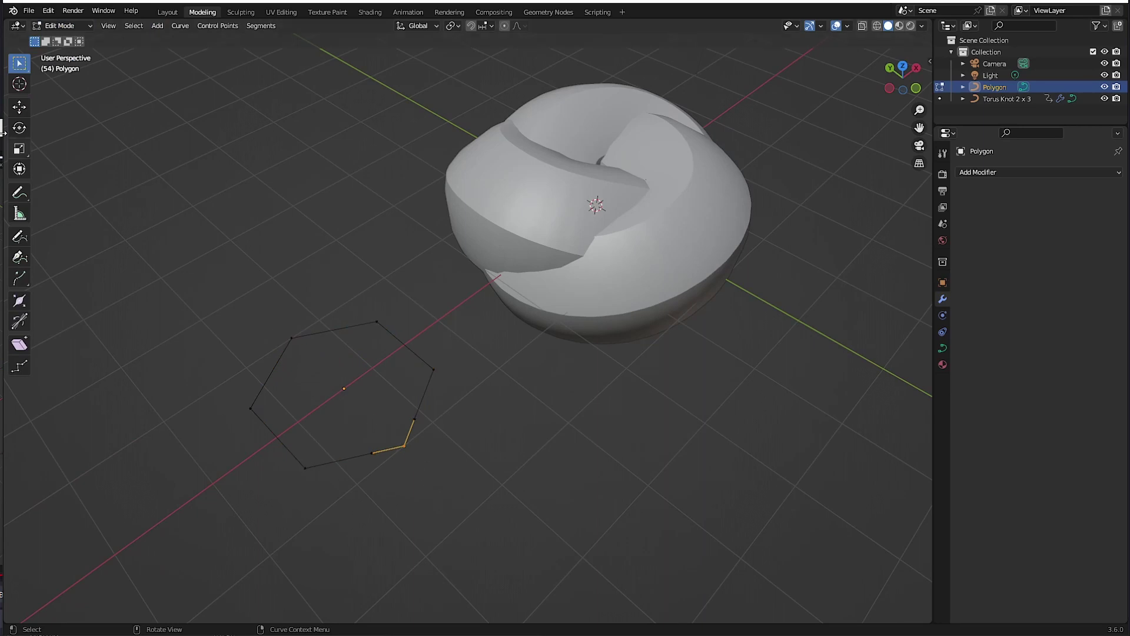
left_click(19, 107)
left_click_drag(374, 418, 319, 387)
left_click(282, 328)
left_click_drag(264, 312, 318, 366)
middle_click_drag(477, 324, 364, 407)
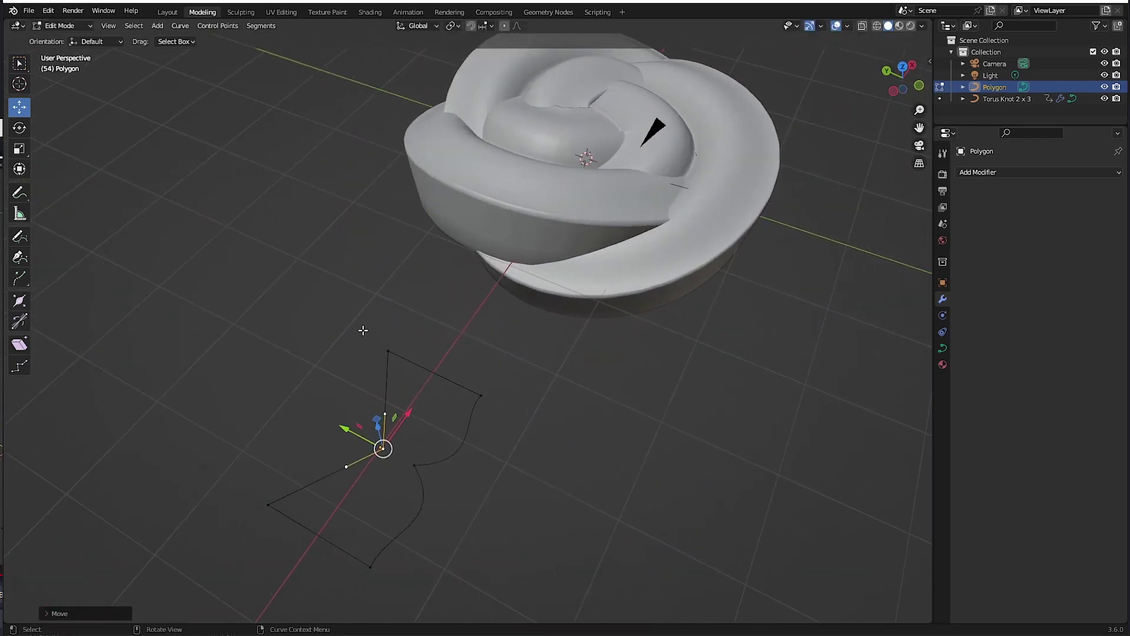
Select the profile's four outer points and scale them narrower along the X axis
left_click_drag(363, 330, 518, 421)
middle_click_drag(523, 422, 379, 416)
left_click_drag(382, 381, 299, 209)
middle_click_drag(292, 368, 335, 371)
left_click_drag(310, 281, 359, 418, "shift")
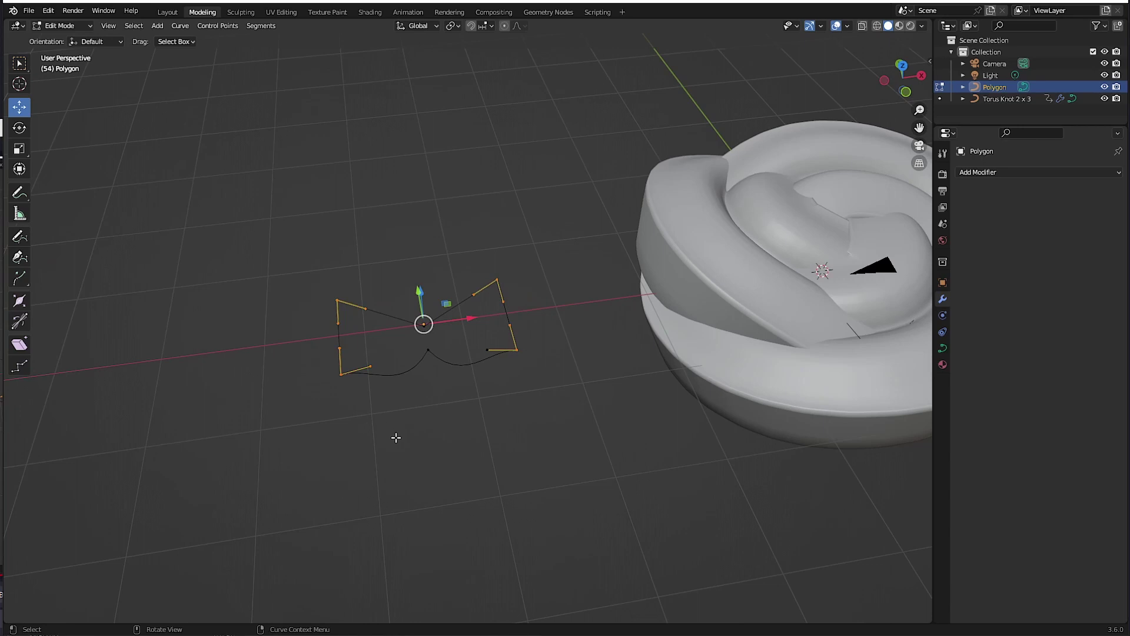
key("s")
key("x")
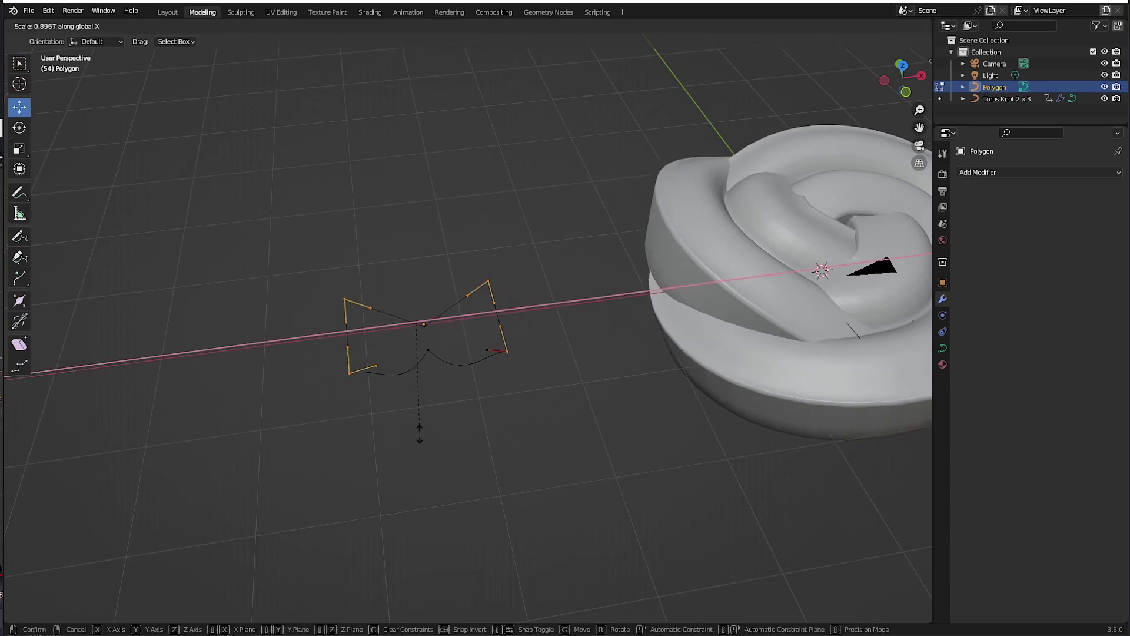
left_click(433, 366)
middle_click_drag(399, 416, 409, 456)
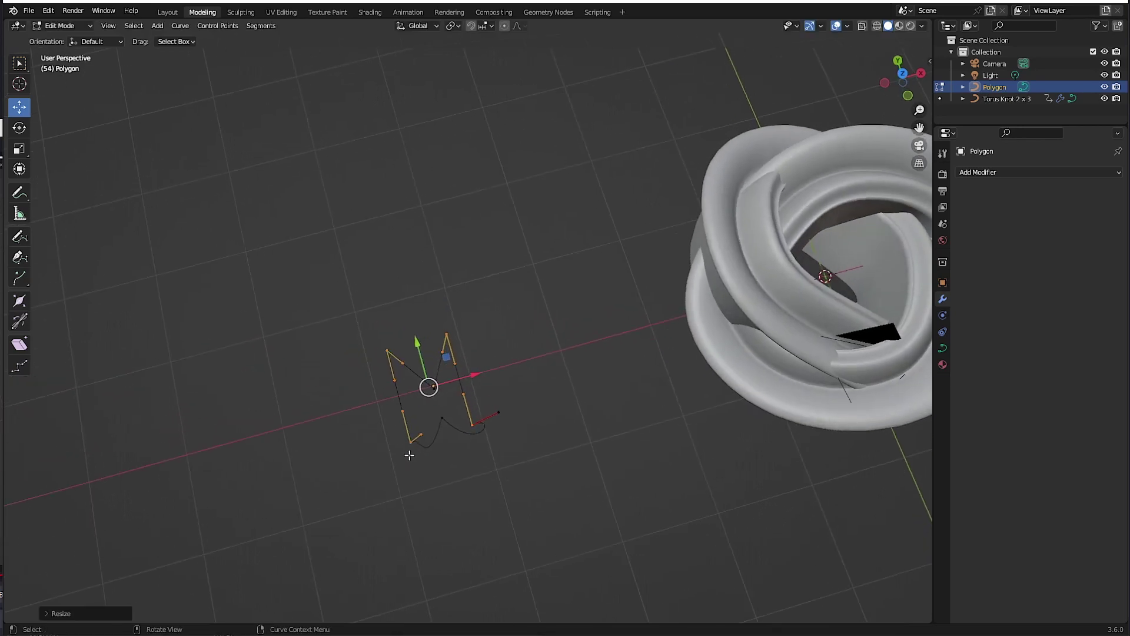
In top view, move the lower-left point's curve handle about -0.10 m in X and -0.17 m in Y
left_click_drag(535, 478, 359, 423)
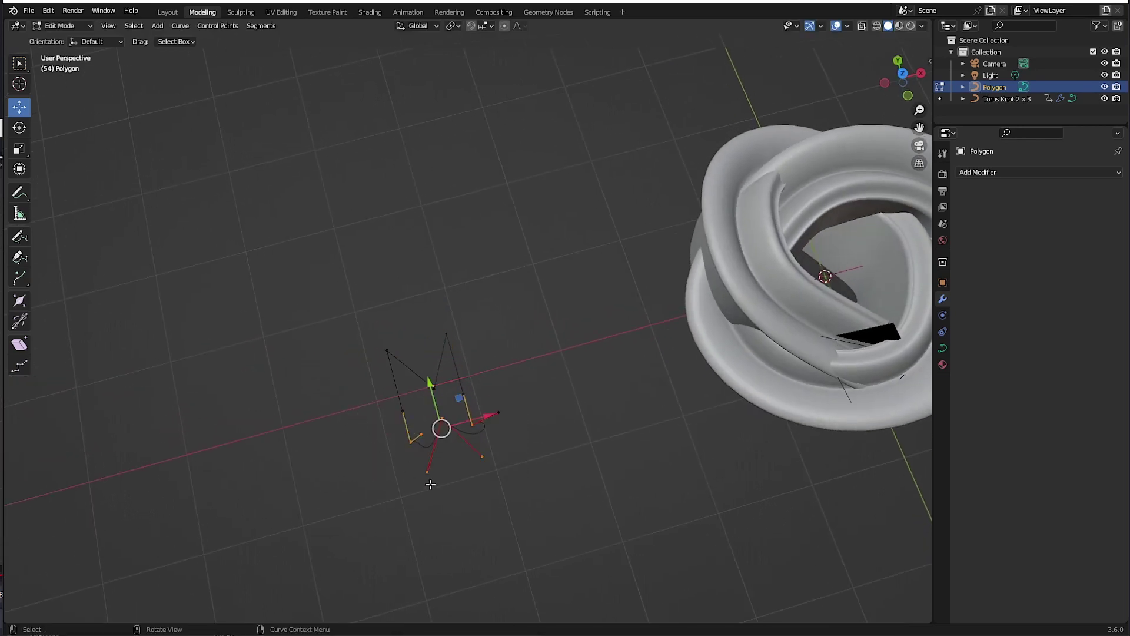
middle_click_drag(430, 484, 434, 440)
right_click(413, 391)
middle_click_drag(415, 397, 367, 426)
key("KP_7")
scroll(371, 397, "up", 5)
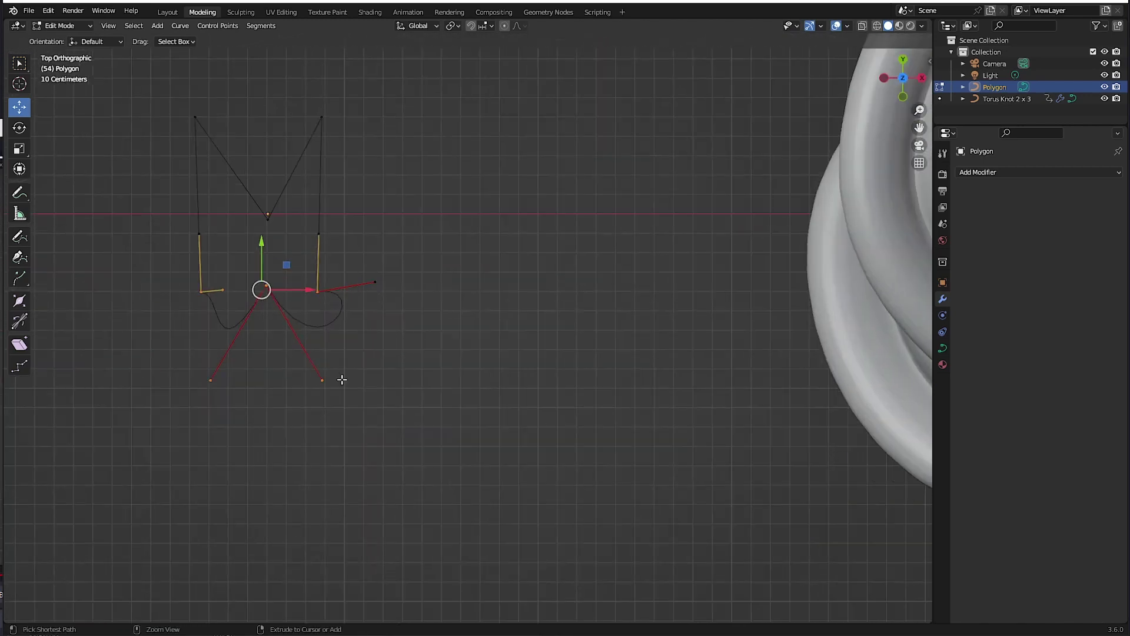
left_click(326, 357)
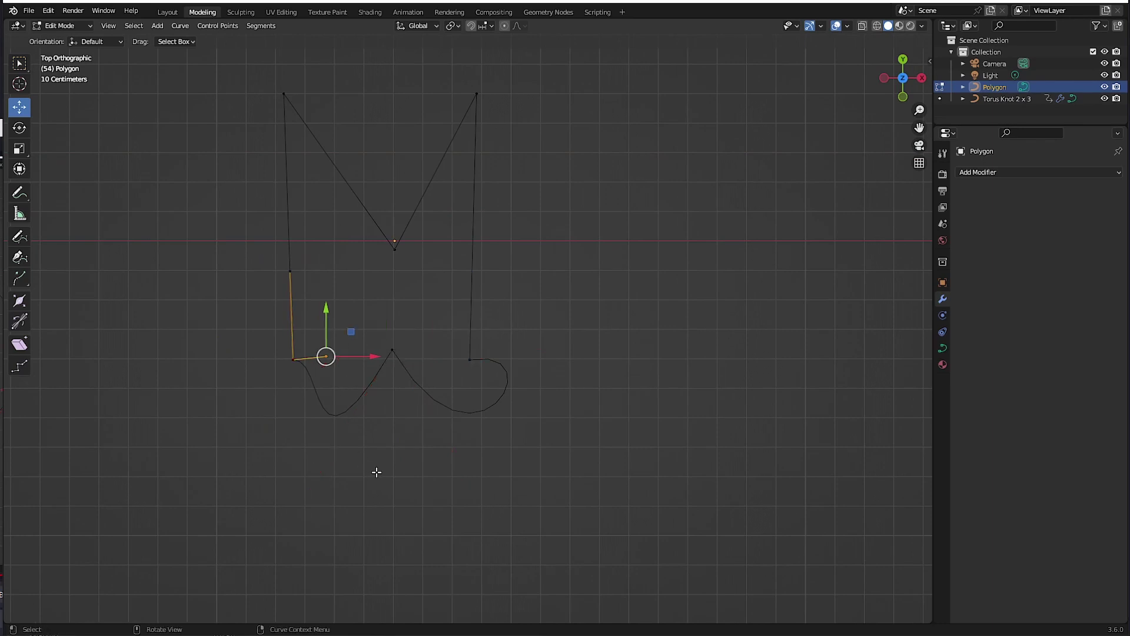
key("g")
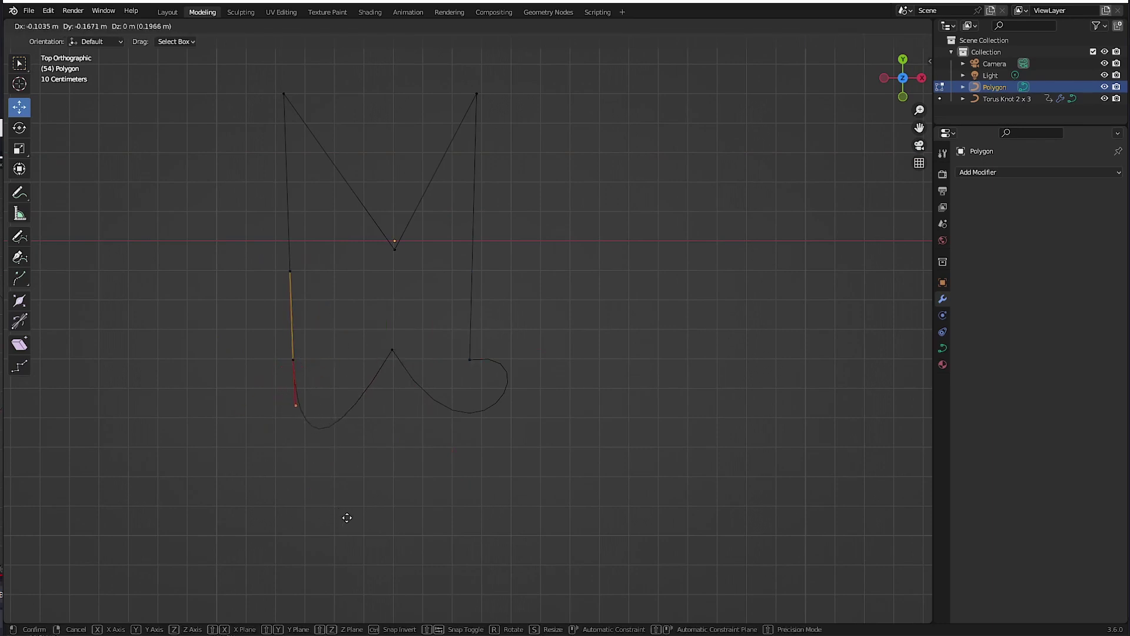
left_click(347, 518)
Move the lower-right point's curve handle about -0.31 m in X and -0.16 m in Y
left_click(470, 359)
left_click(558, 344)
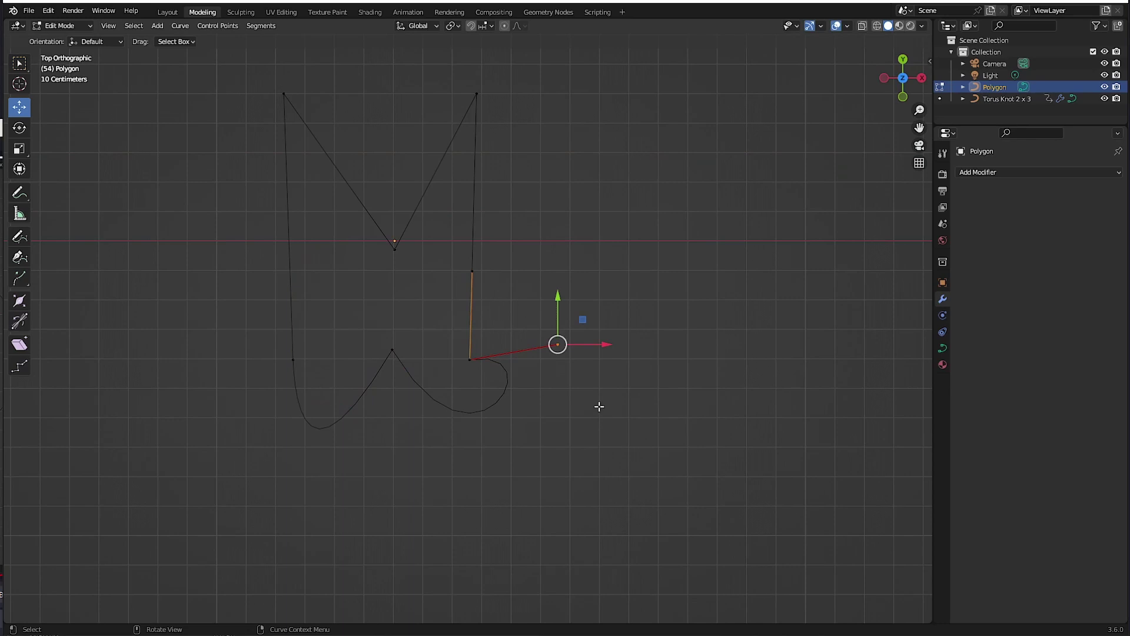
key("g")
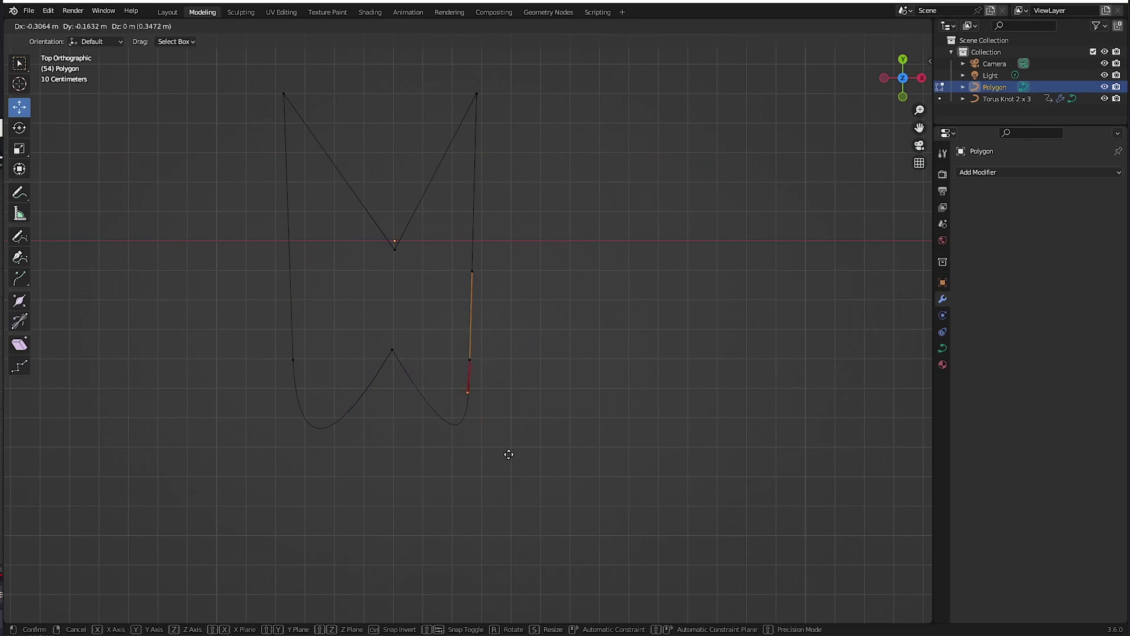
left_click(510, 454)
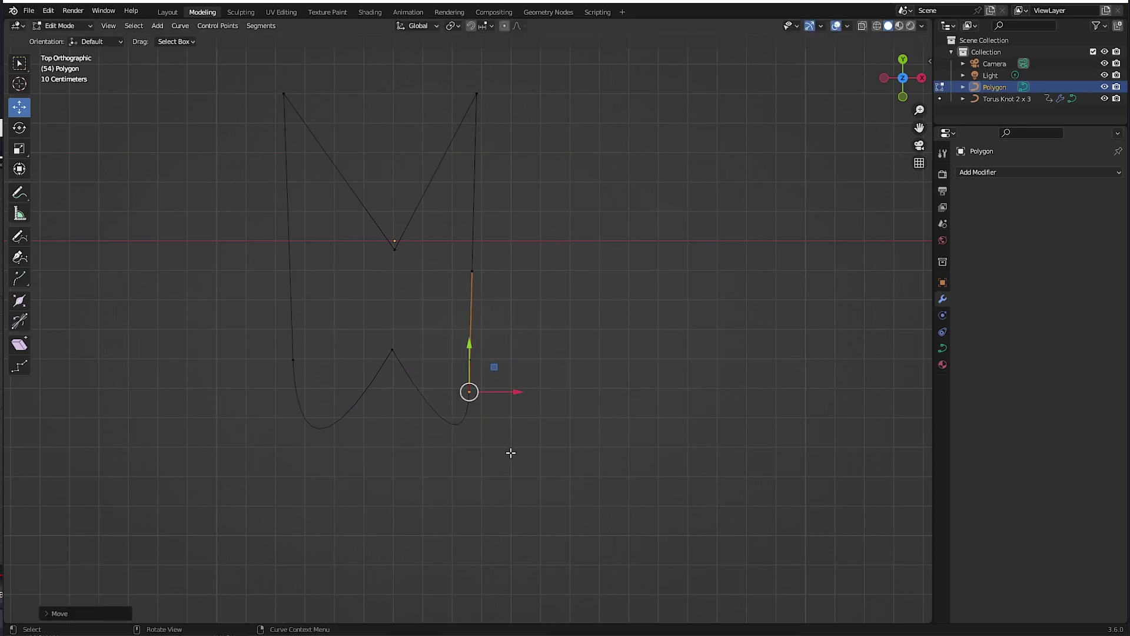
Lower the profile's two upper corner points and shift one side's points outward along the X axis
left_click_drag(230, 86, 495, 109)
left_click_drag(379, 48, 384, 177)
left_click_drag(234, 165, 365, 467)
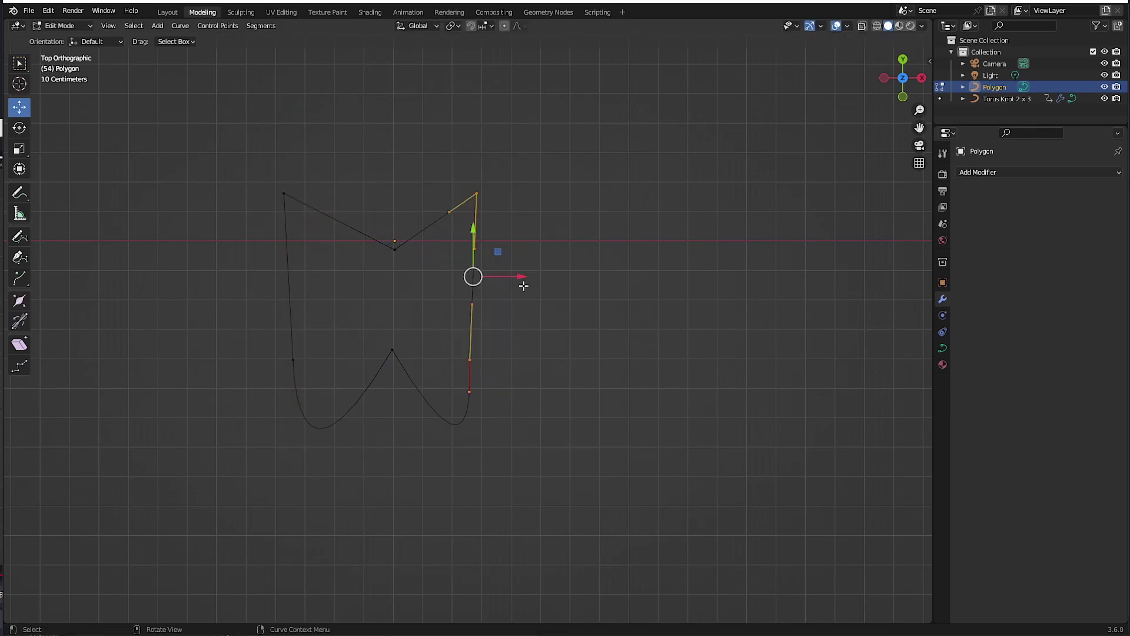
left_click_drag(523, 278, 555, 283)
Scale all points of the custom profile curve down uniformly to thin the torus knot
scroll(433, 398, "down", 3)
middle_click_drag(434, 399, 392, 418)
scroll(360, 444, "down", 3)
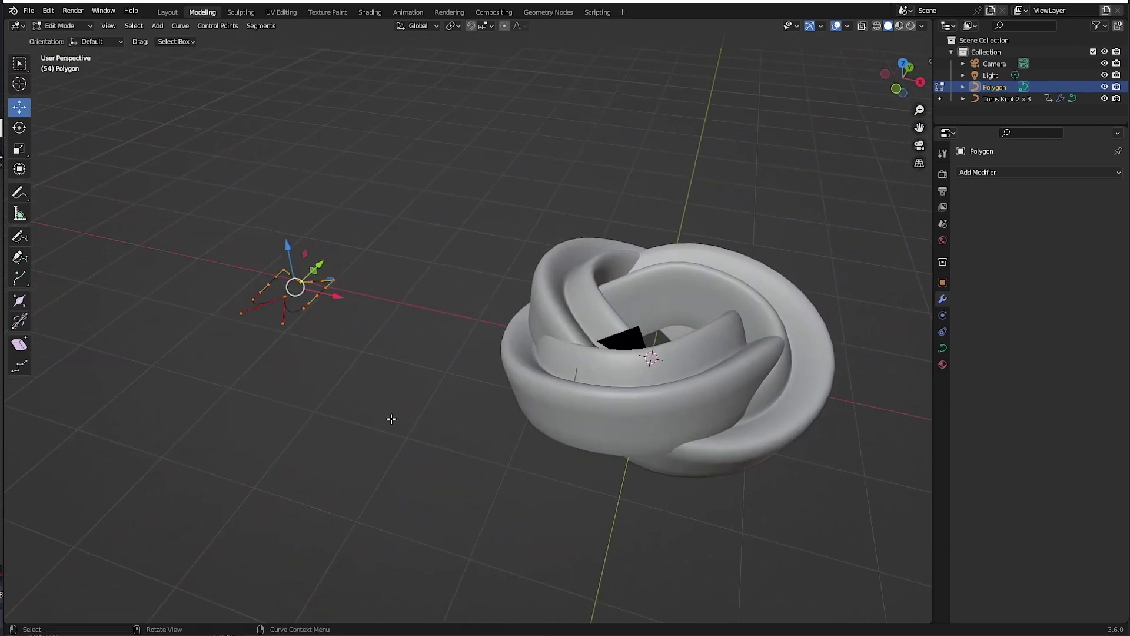
key("s")
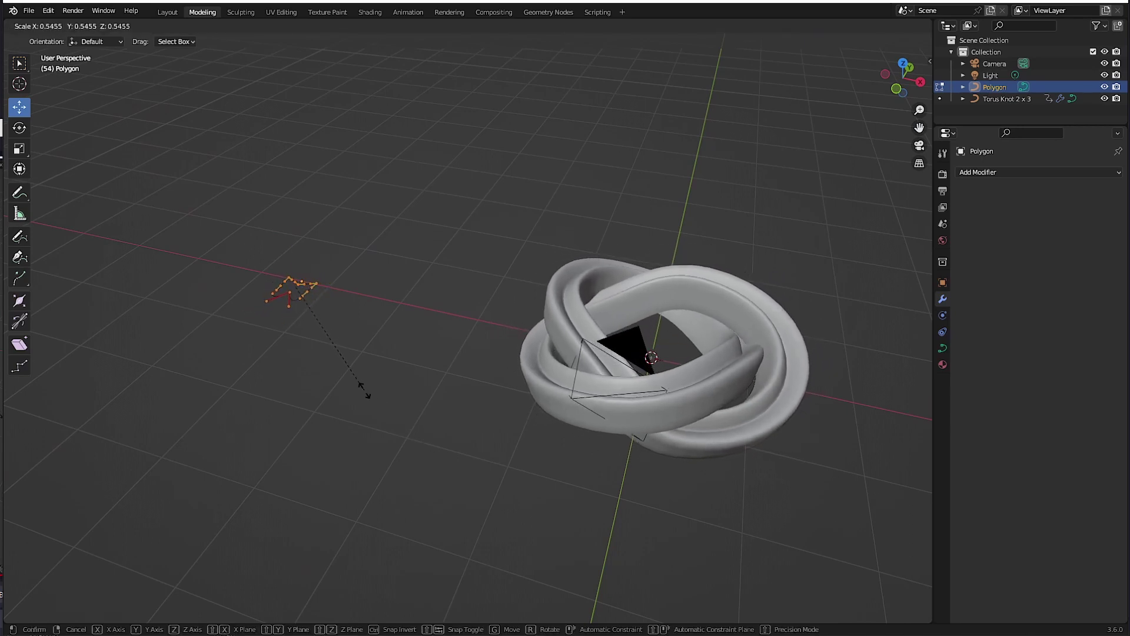
left_click(324, 416)
middle_click_drag(323, 417, 326, 220)
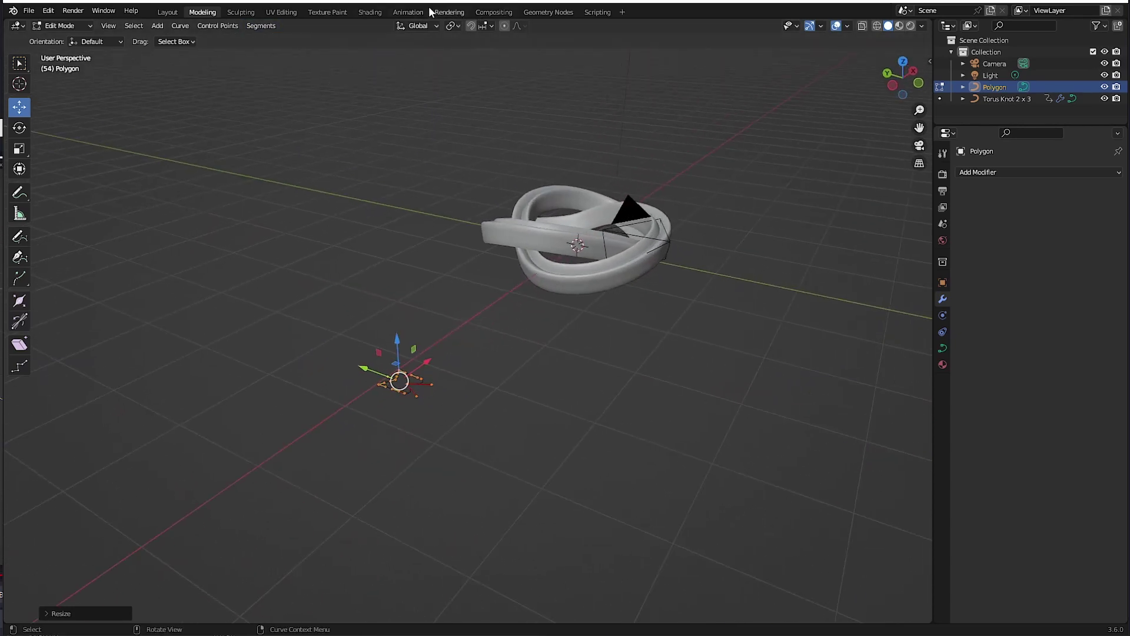
Play the animation in the Geometry Nodes workspace to check the reshaped knot, and stop playback
left_click(548, 12)
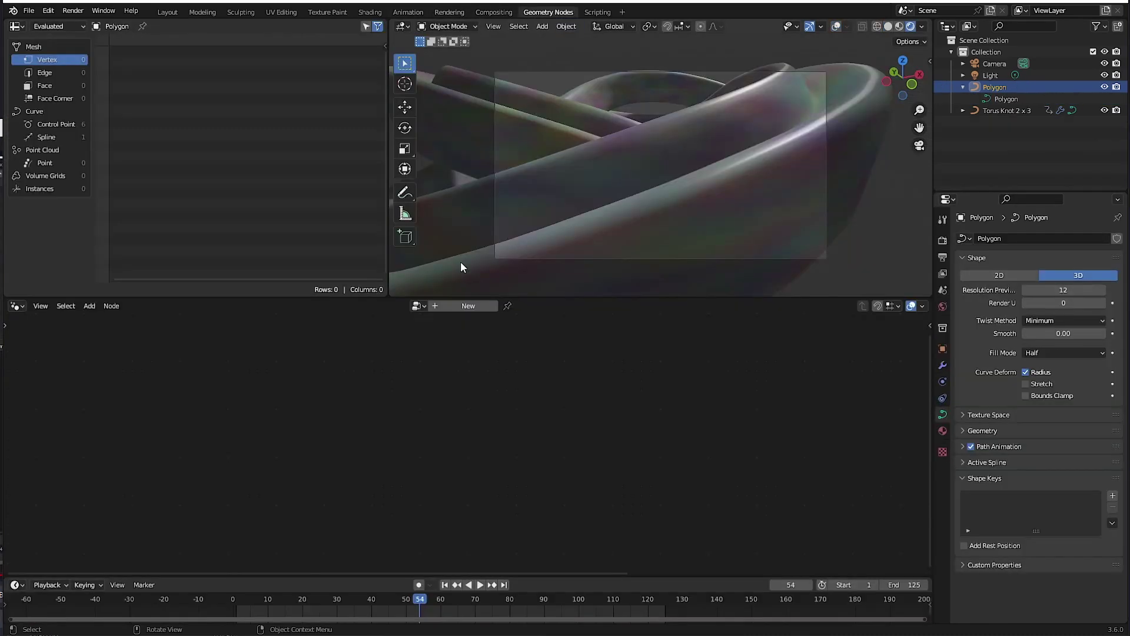
key("space")
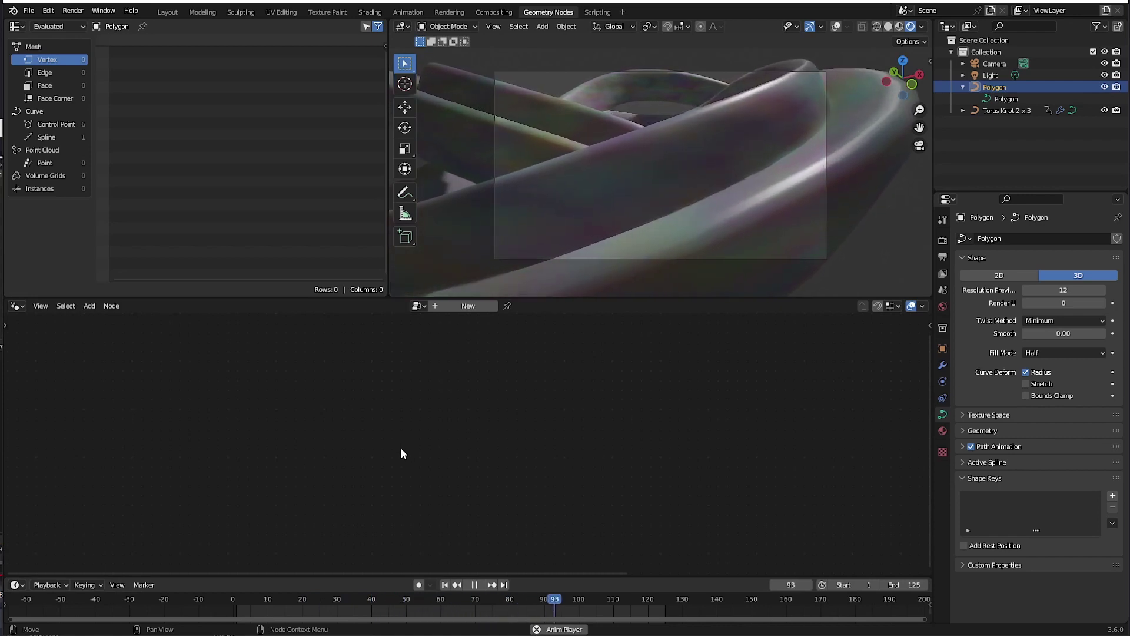
left_click(474, 584)
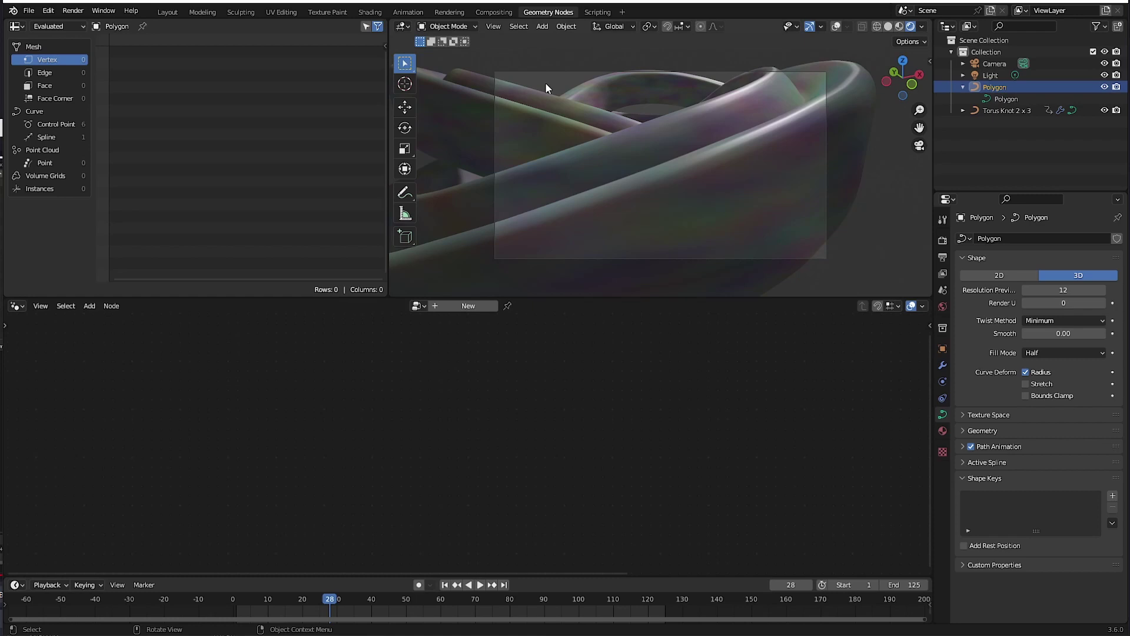
Put the Polygon curve in Edit Mode, replace the spreadsheet with a 3D Viewport, and select all its points there
key("Tab")
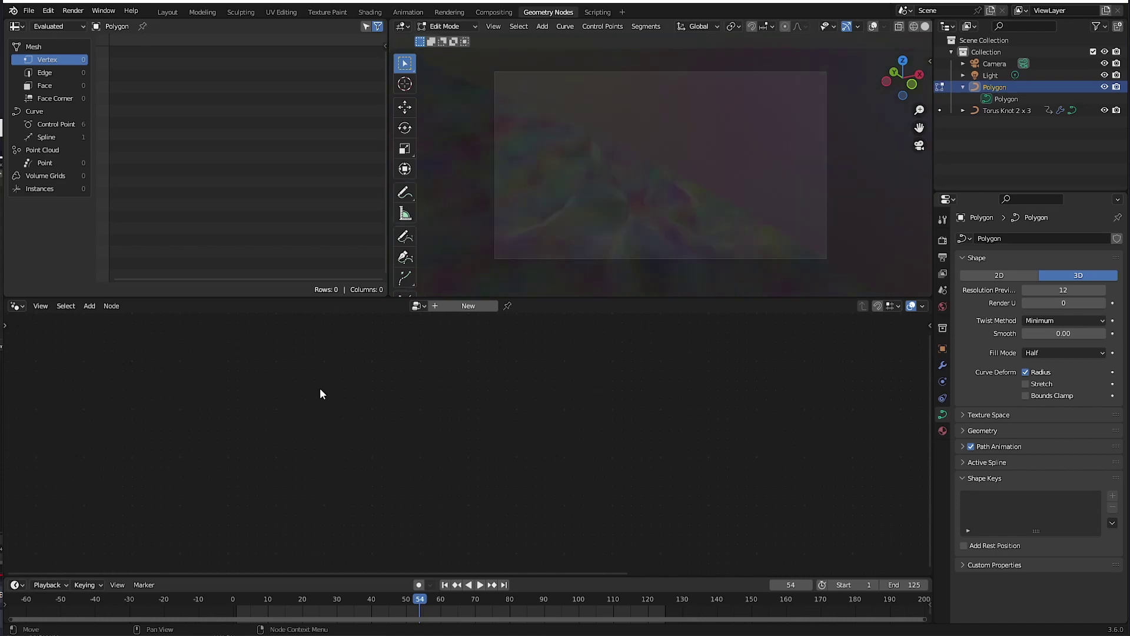
left_click(16, 26)
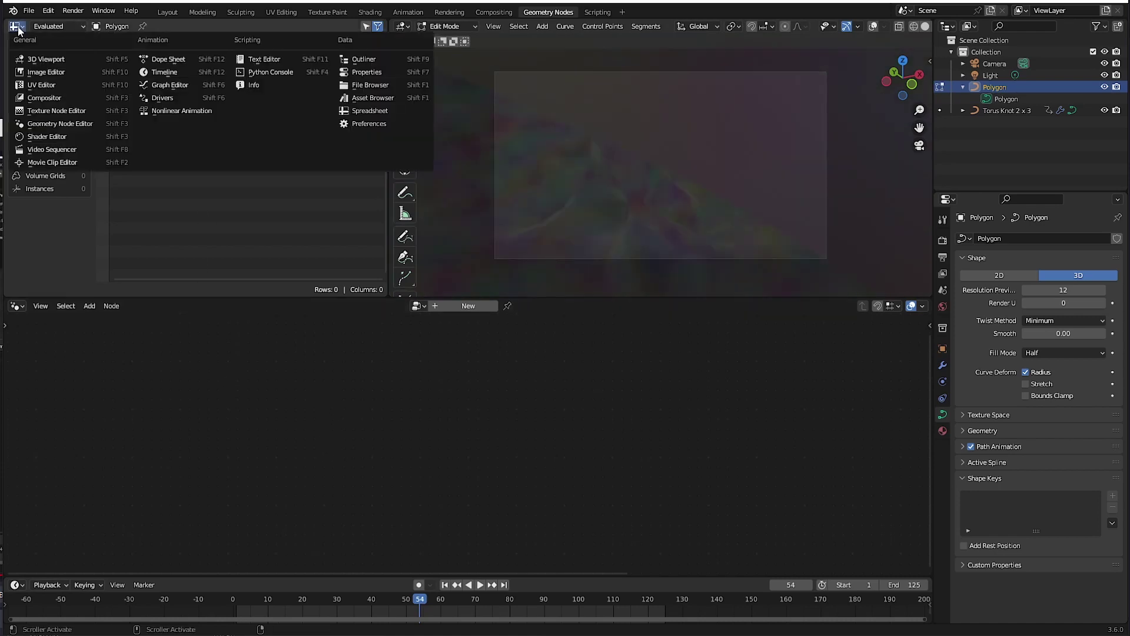
left_click(35, 59)
middle_click_drag(106, 202, 98, 133)
left_click_drag(79, 126, 203, 240)
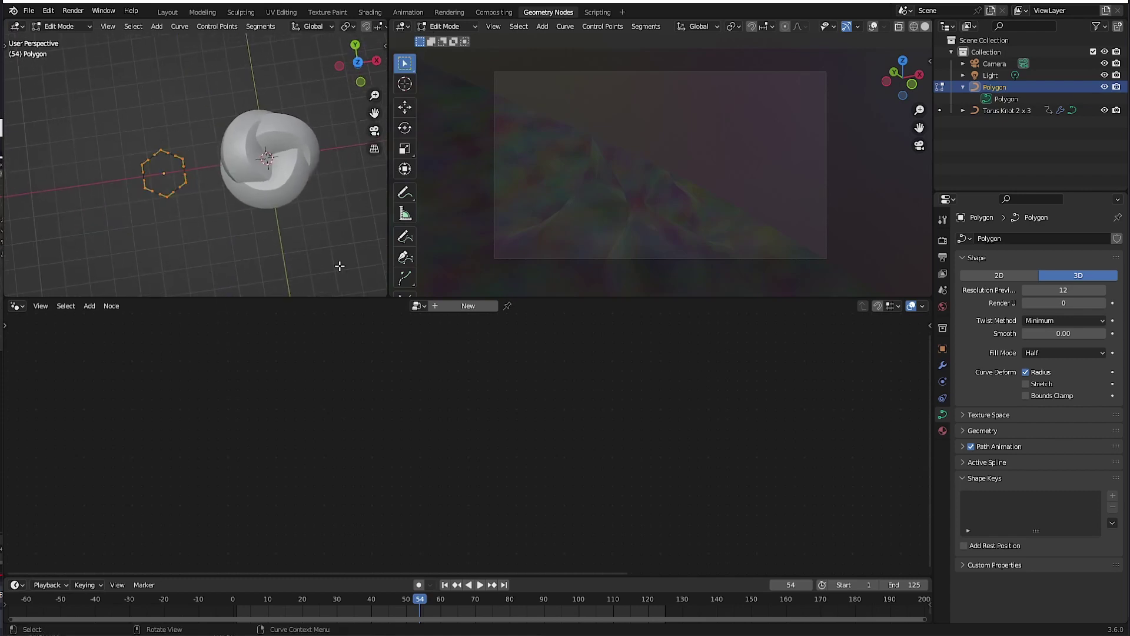
Scale all the hexagon's points down uniformly to about 0.2
key("s")
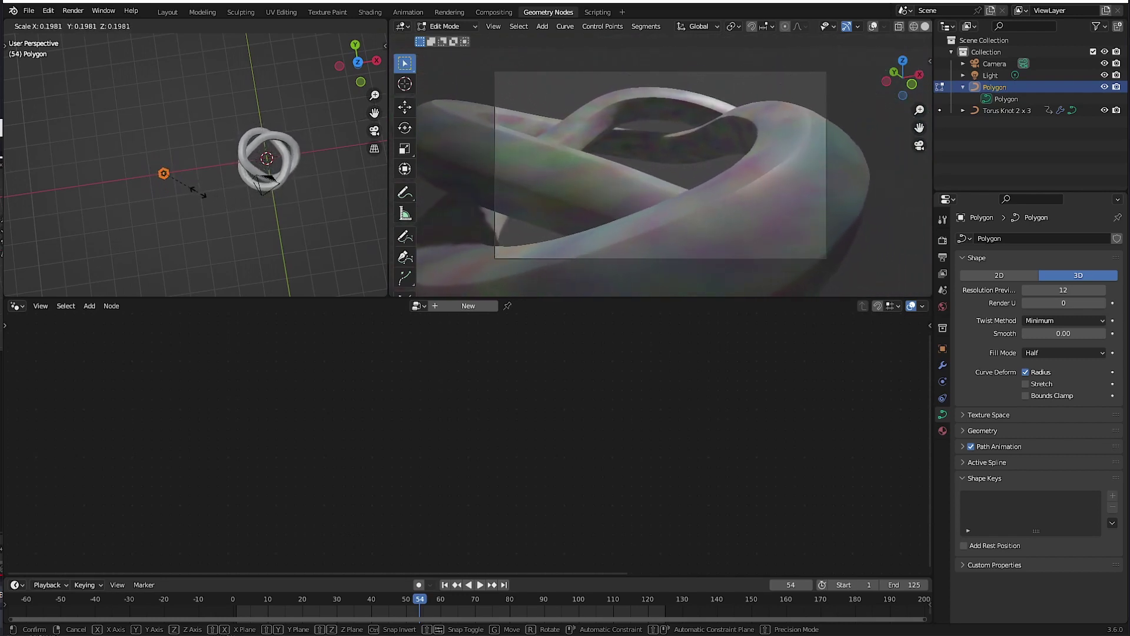
left_click(203, 195)
key("KP_Decimal")
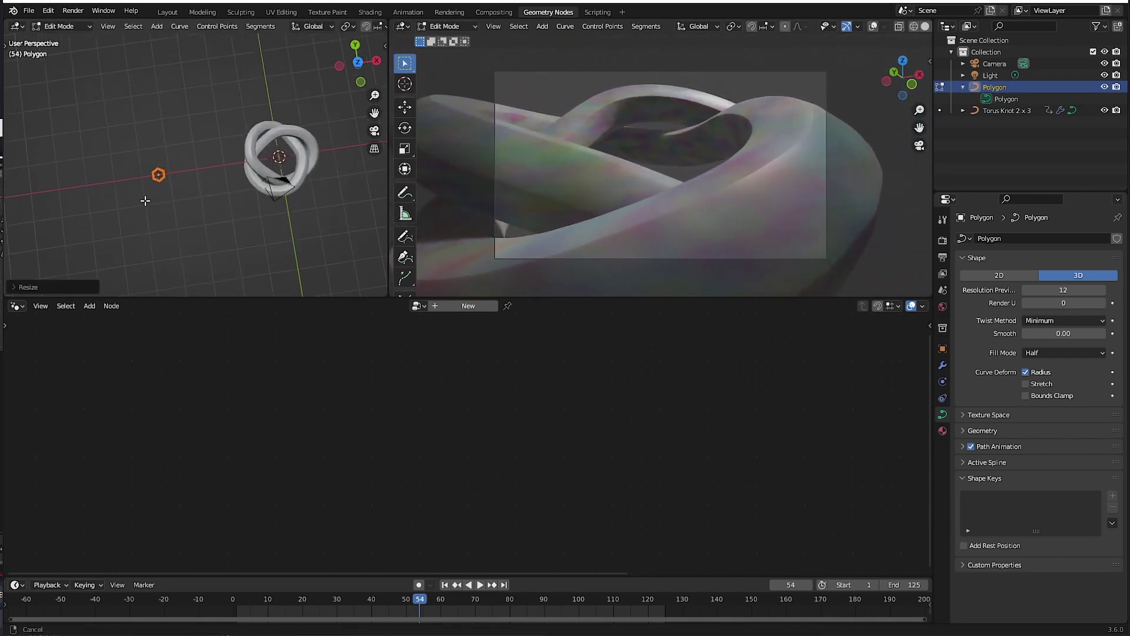
middle_click_drag(139, 215, 177, 222)
scroll(182, 171, "up", 4)
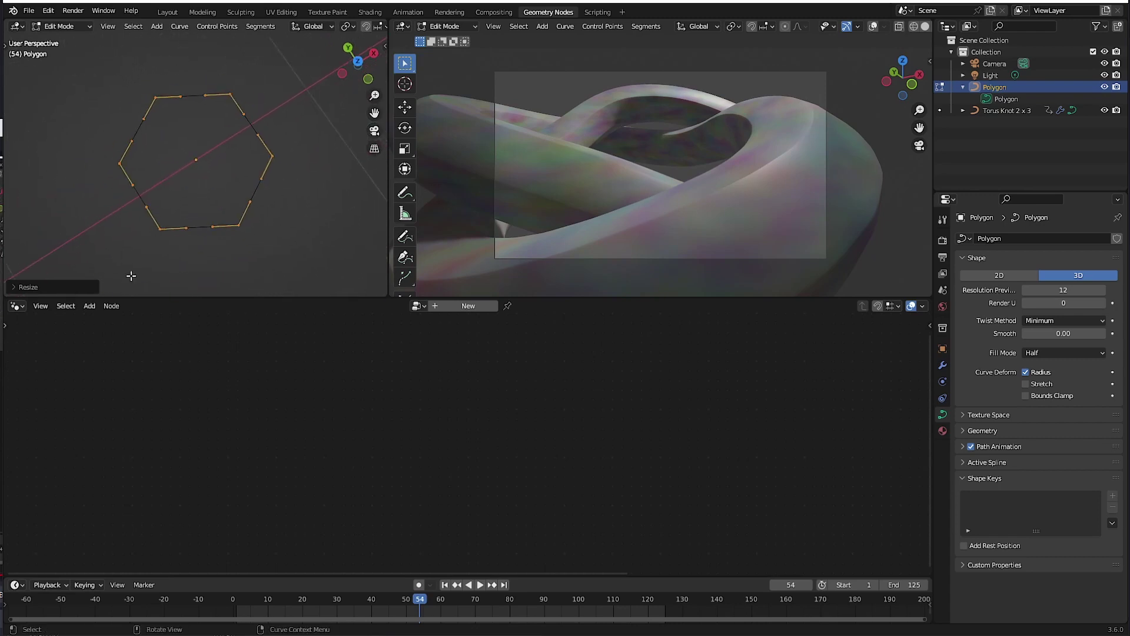
Scrub the timeline to check the thinner knot at frame 1 and at end frame 125
left_click_drag(420, 600, 661, 603)
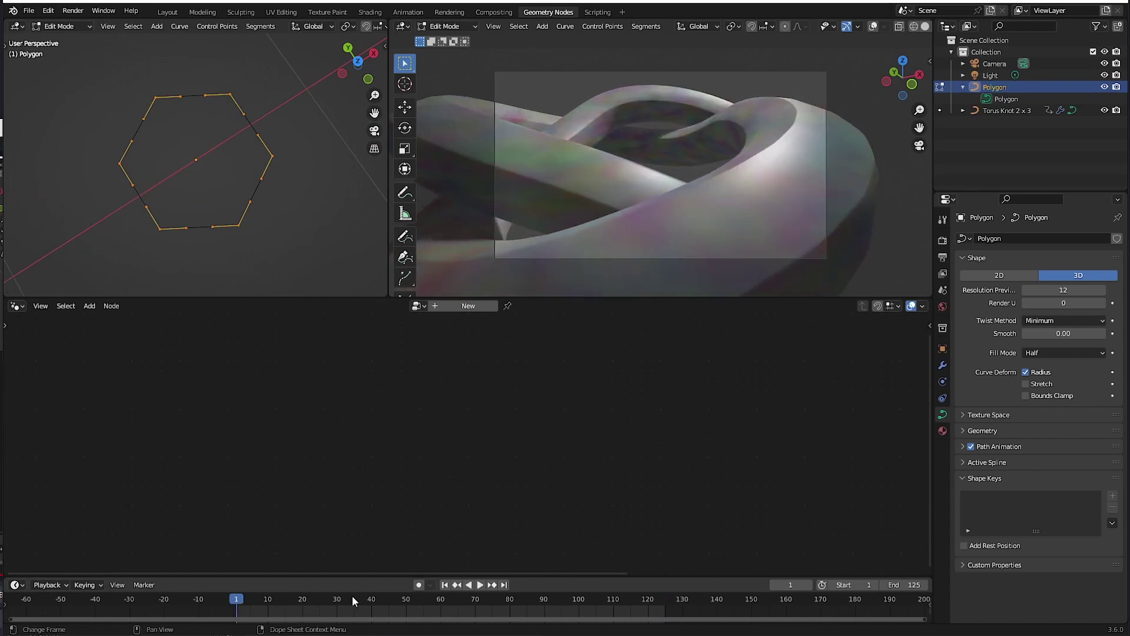
left_click(664, 600)
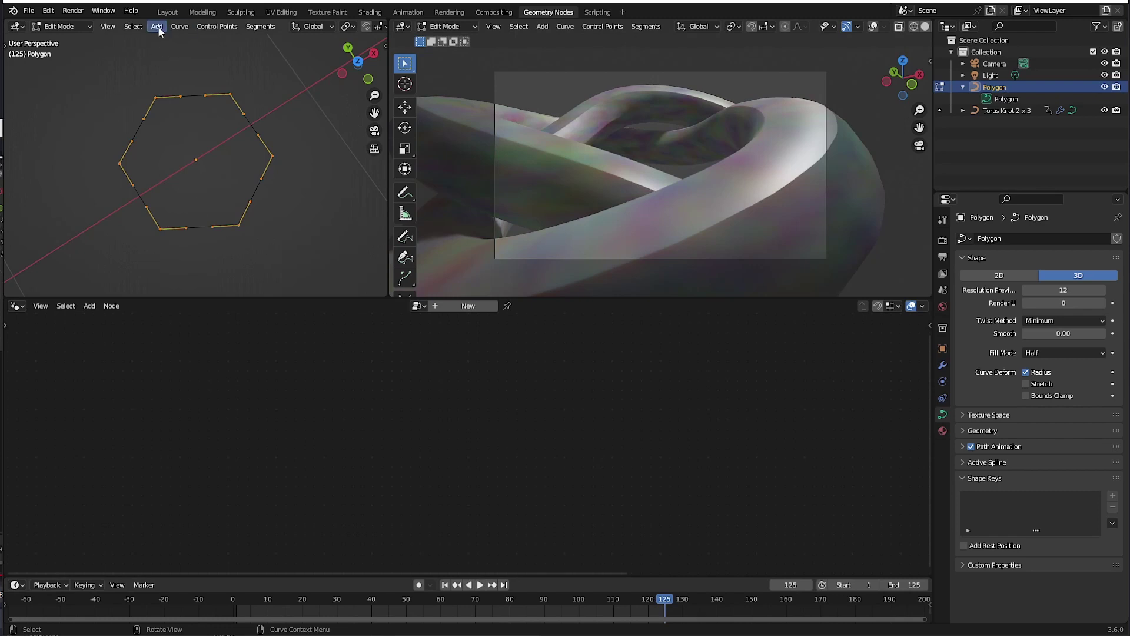
Subdivide all the hexagon's segments and select only the six new points at the middle of its sides
left_click(260, 26)
left_click(268, 39)
key("b")
left_click_drag(256, 132, 259, 136)
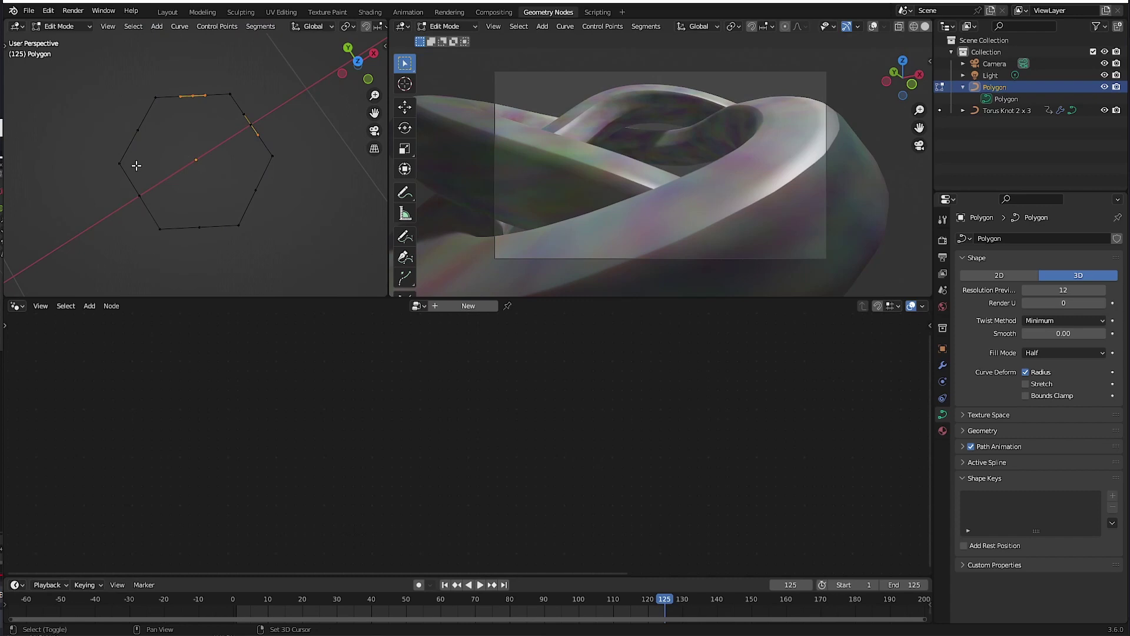
left_click_drag(130, 188, 147, 204, "shift")
left_click_drag(217, 223, 186, 246, "shift")
left_click_drag(273, 167, 222, 196, "shift")
Scale the selected midpoints inward to about 0.85 and rotate them about 28° around the polygon's centre
key("s")
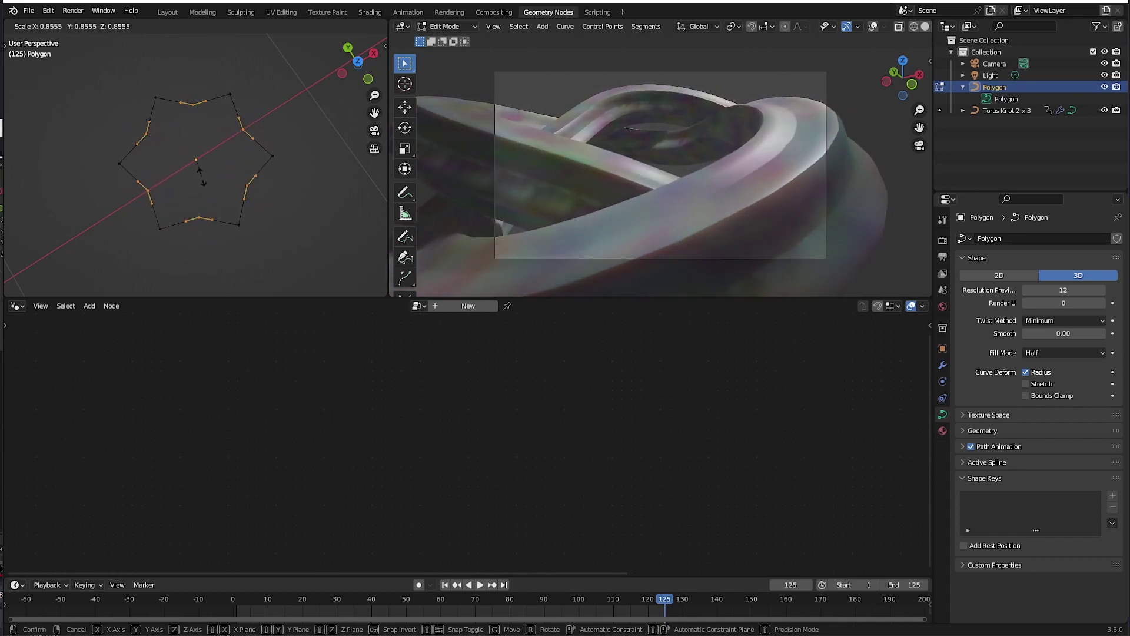
left_click(199, 177)
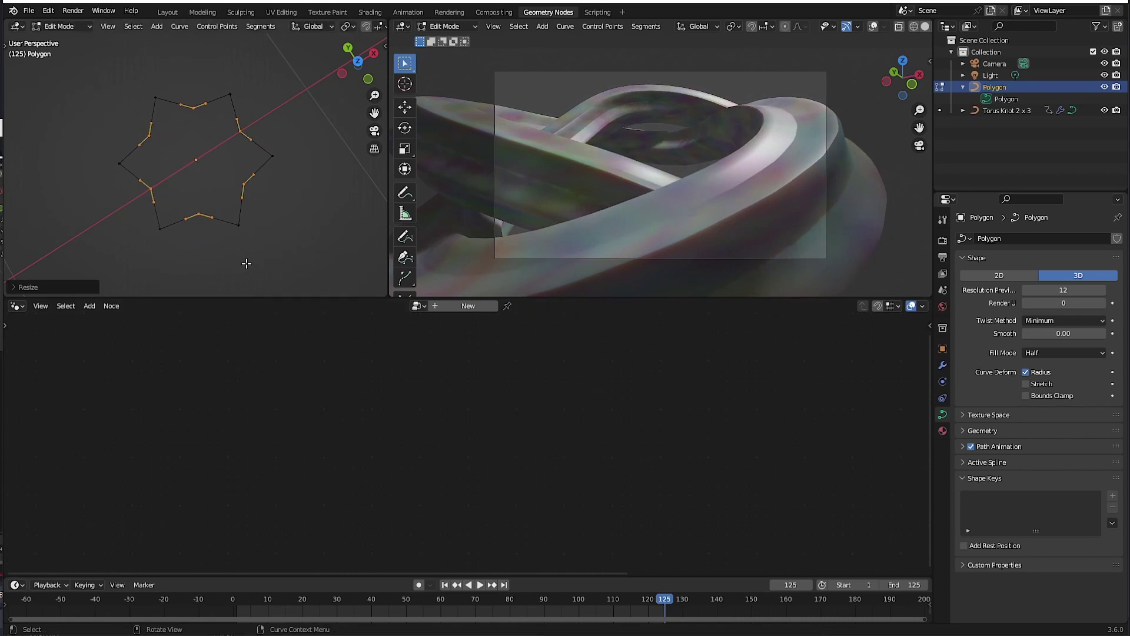
key("r")
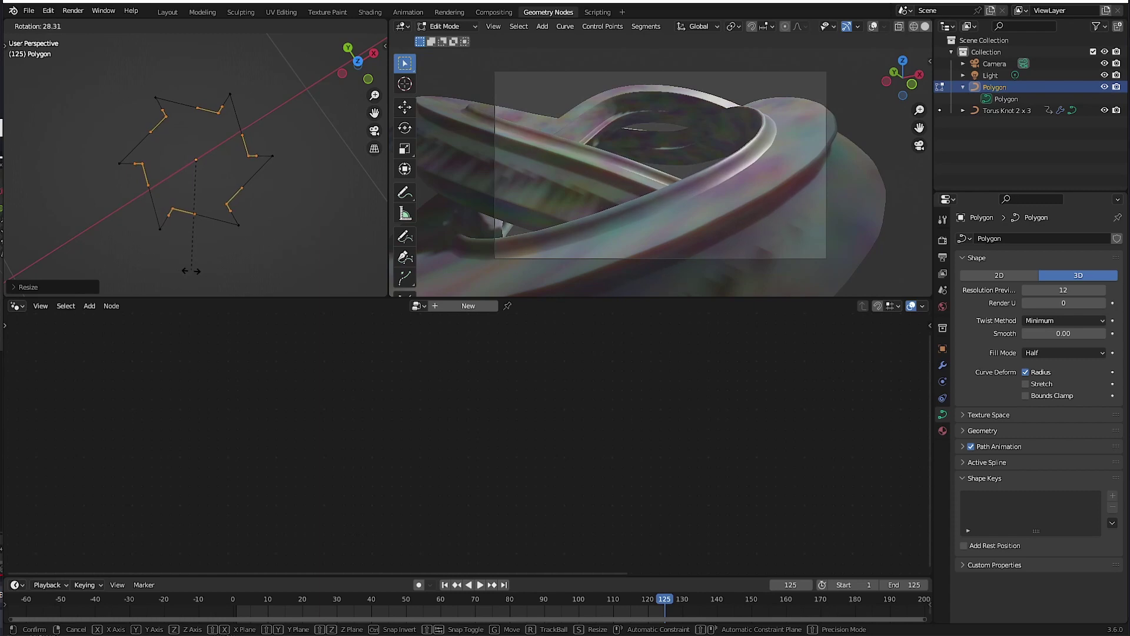
left_click(192, 270)
Select all the polygon's points and set their handle type to Automatic to round off the star-shaped profile
left_click_drag(79, 58, 322, 269)
right_click(200, 236)
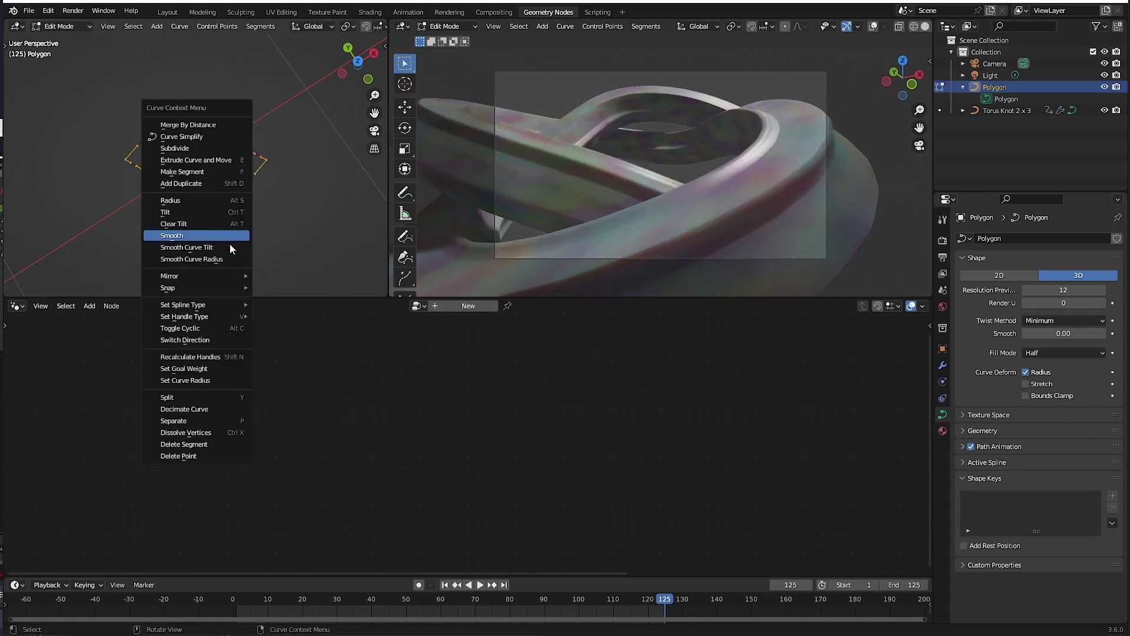
mouse_move(234, 316)
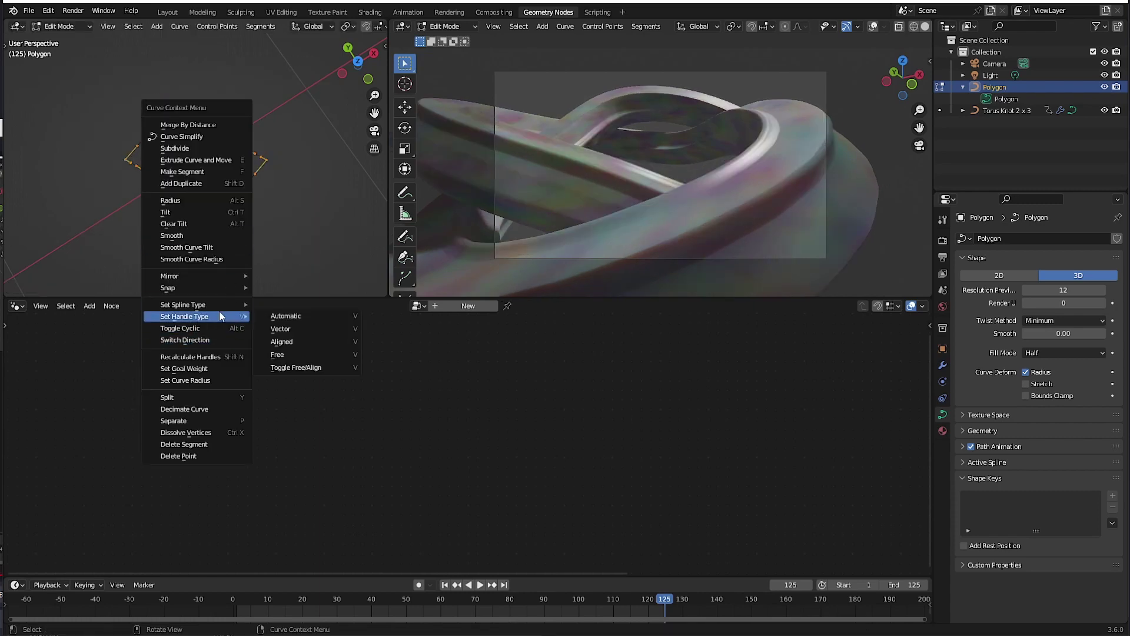
left_click(281, 318)
middle_click_drag(173, 243, 259, 208)
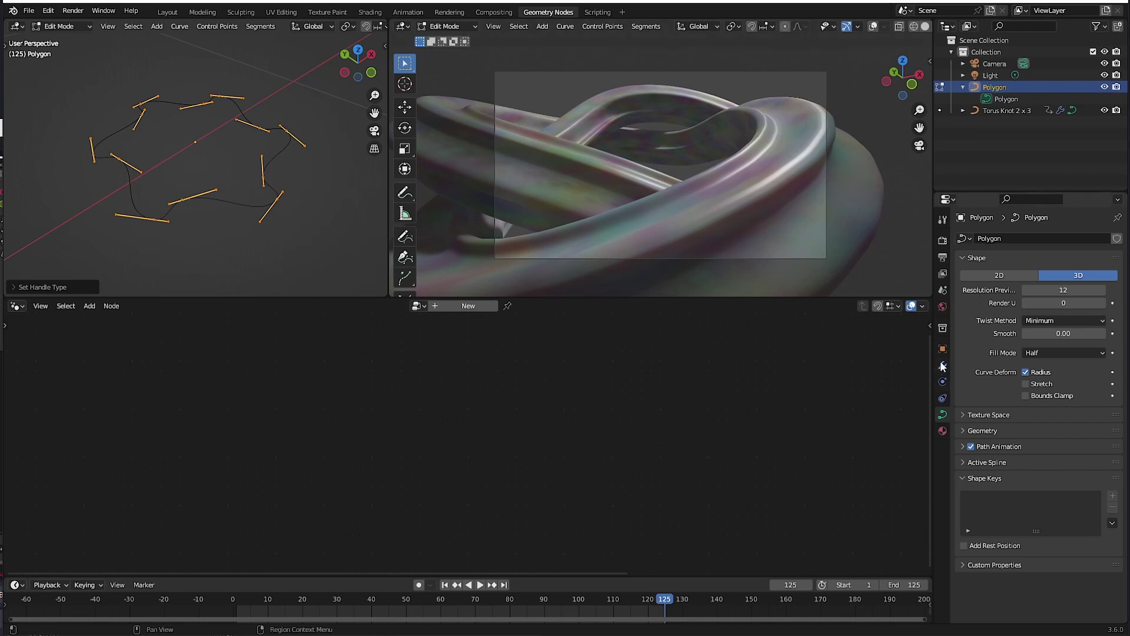
Return to Object Mode, select the torus knot, and set its Rotate By Z keyframe to 60° at frame 126
left_click(1001, 111)
key("Tab")
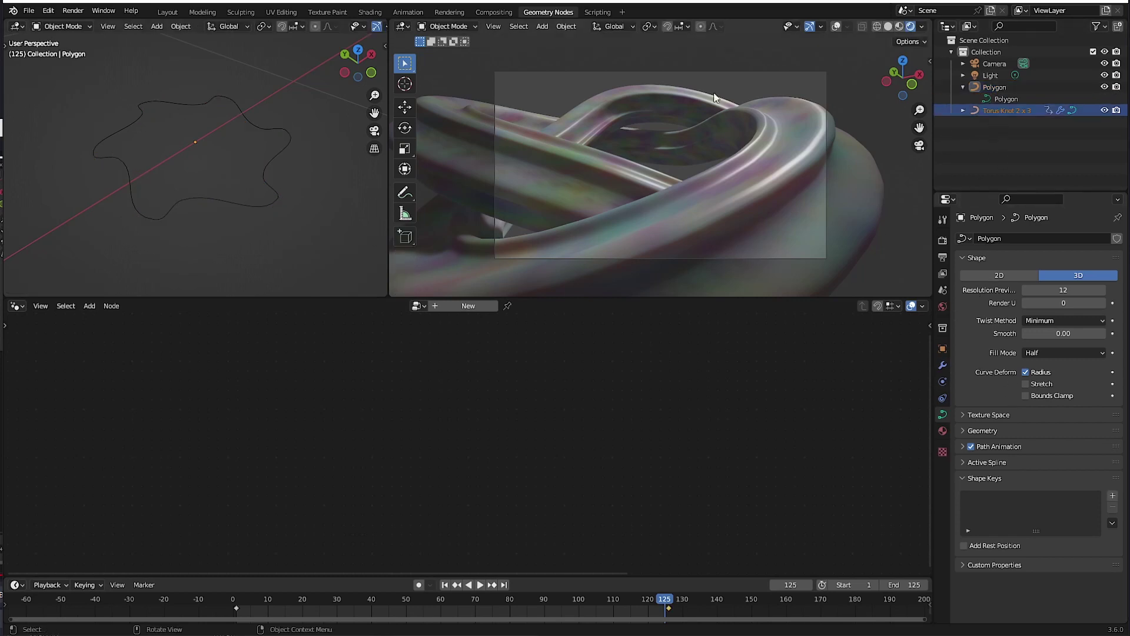
left_click(940, 113)
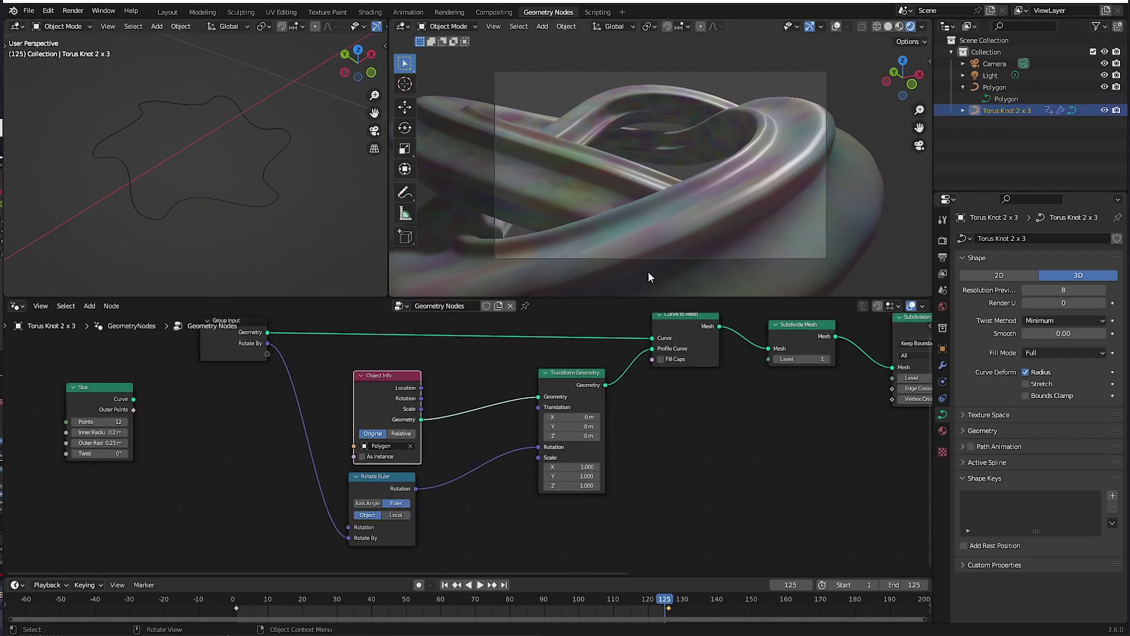
left_click(942, 366)
left_click_drag(667, 606, 668, 603)
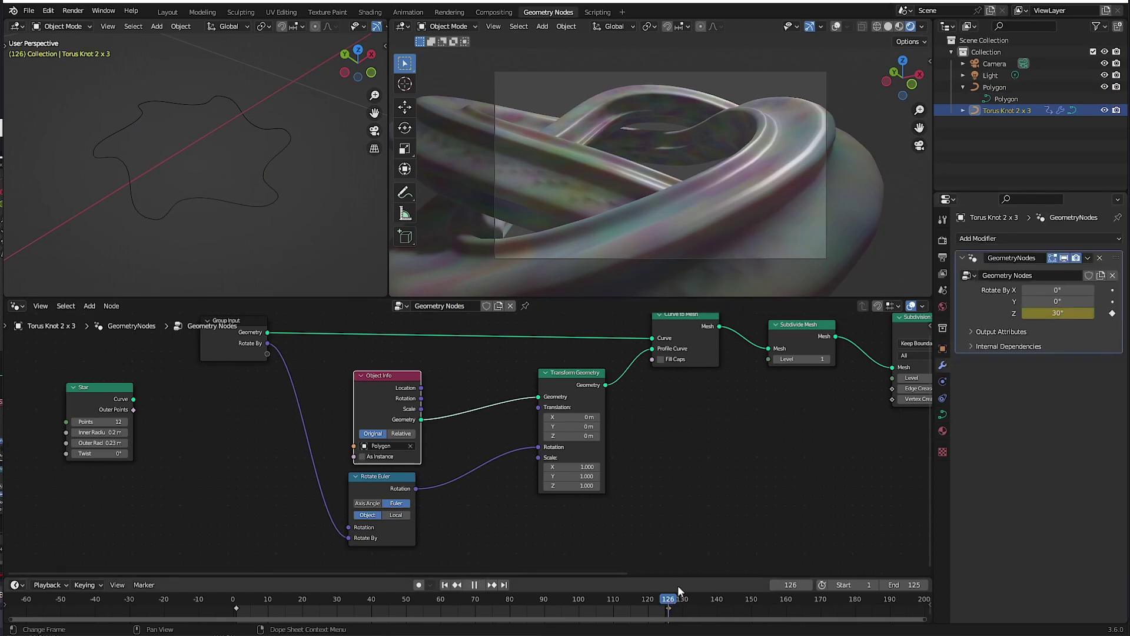
double_click(1057, 313)
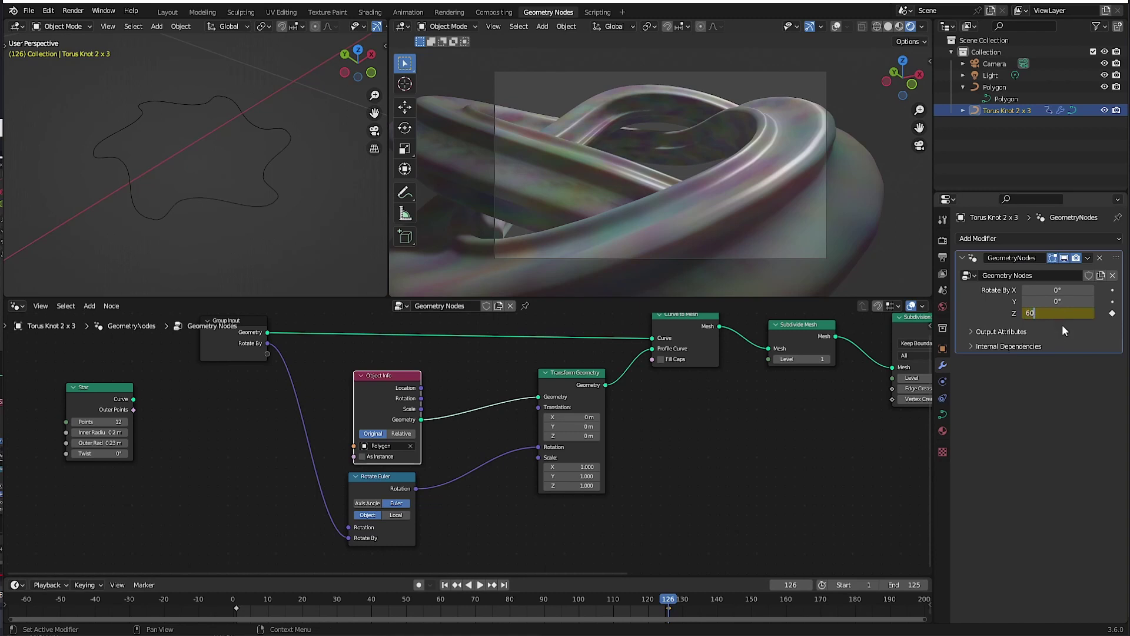
key("Return")
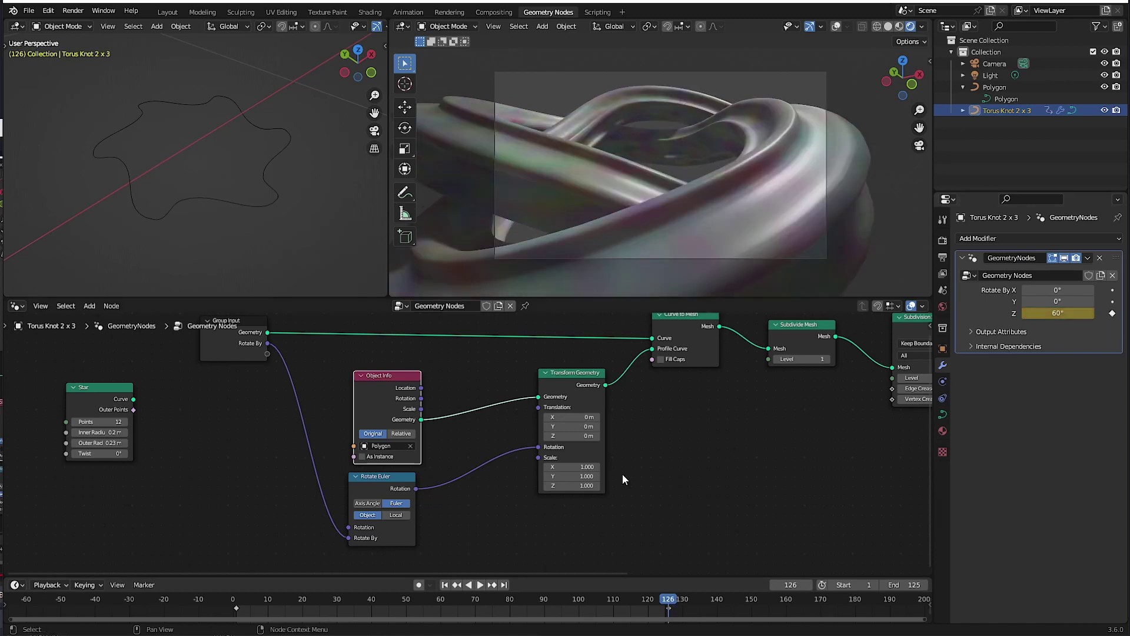
Play the animation from frame 1 in Material Preview and in Solid shading to check the loop, and stop playback
left_click(235, 599)
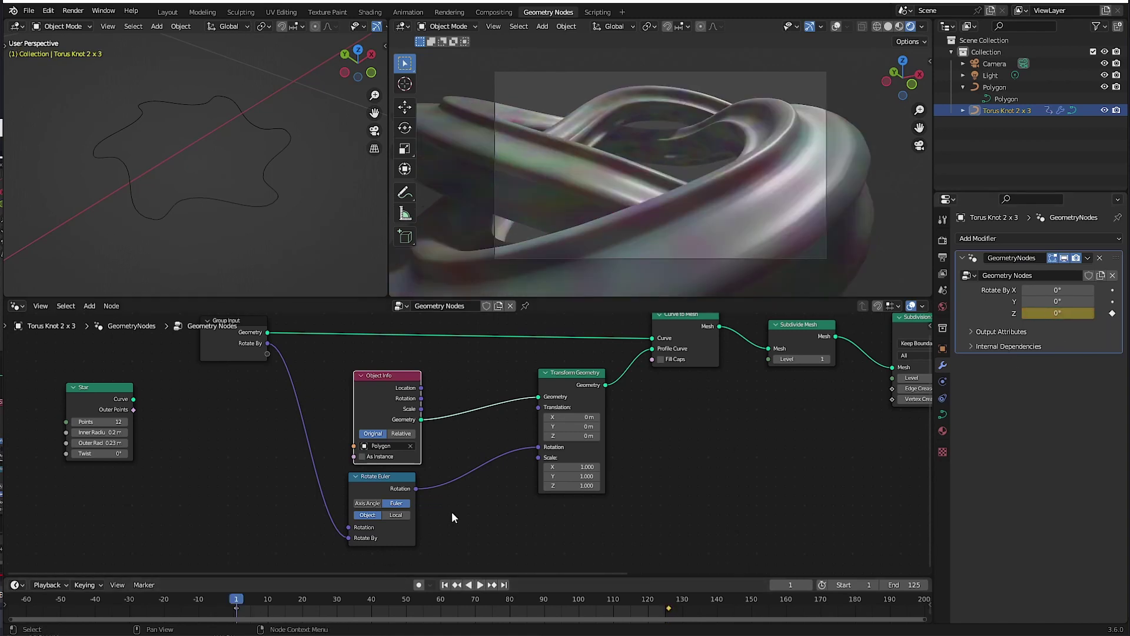
left_click(480, 585)
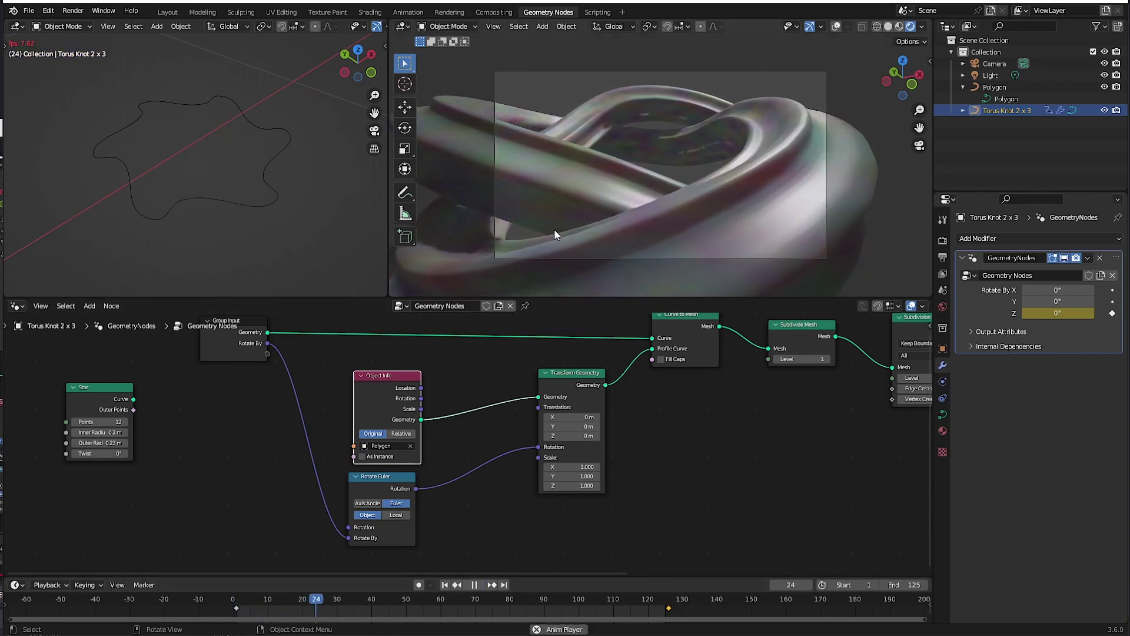
left_click(900, 26)
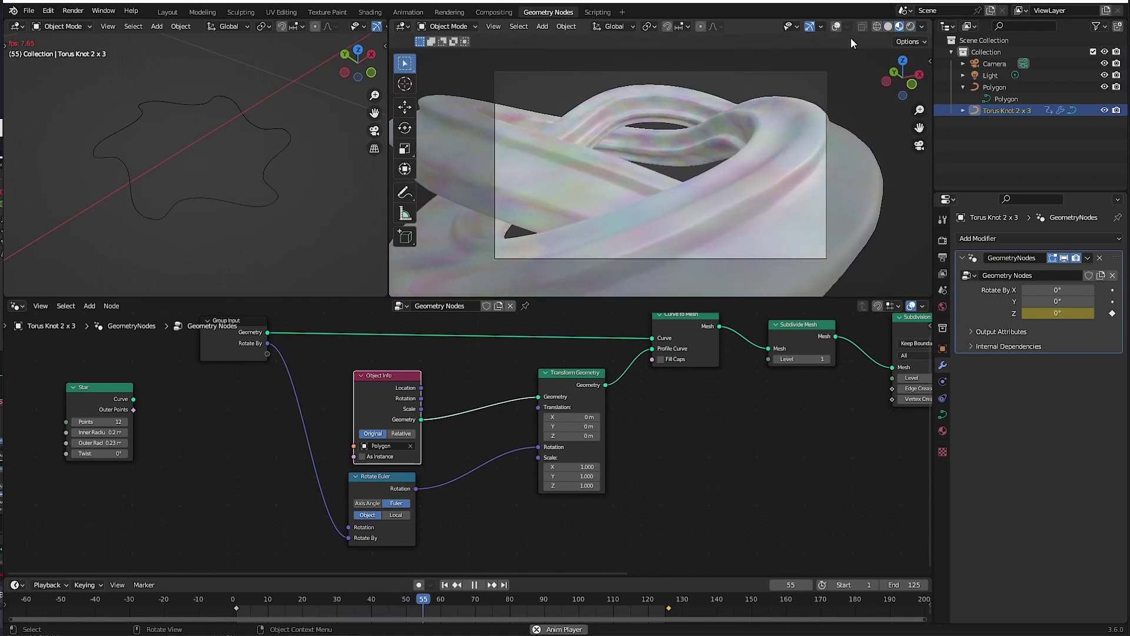
left_click(888, 26)
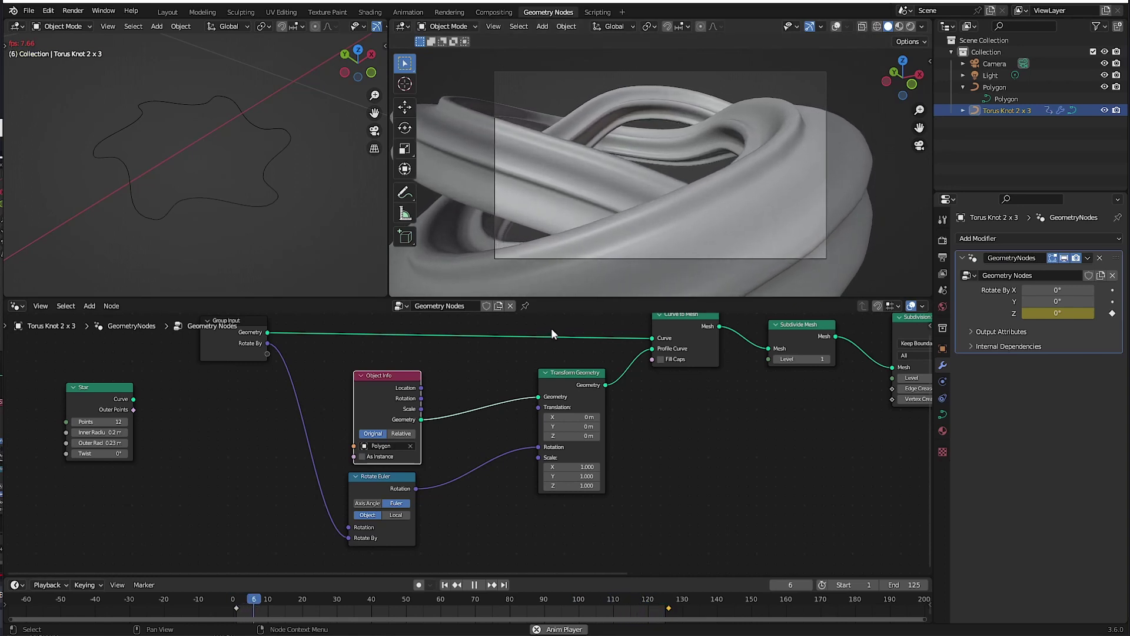
left_click(474, 585)
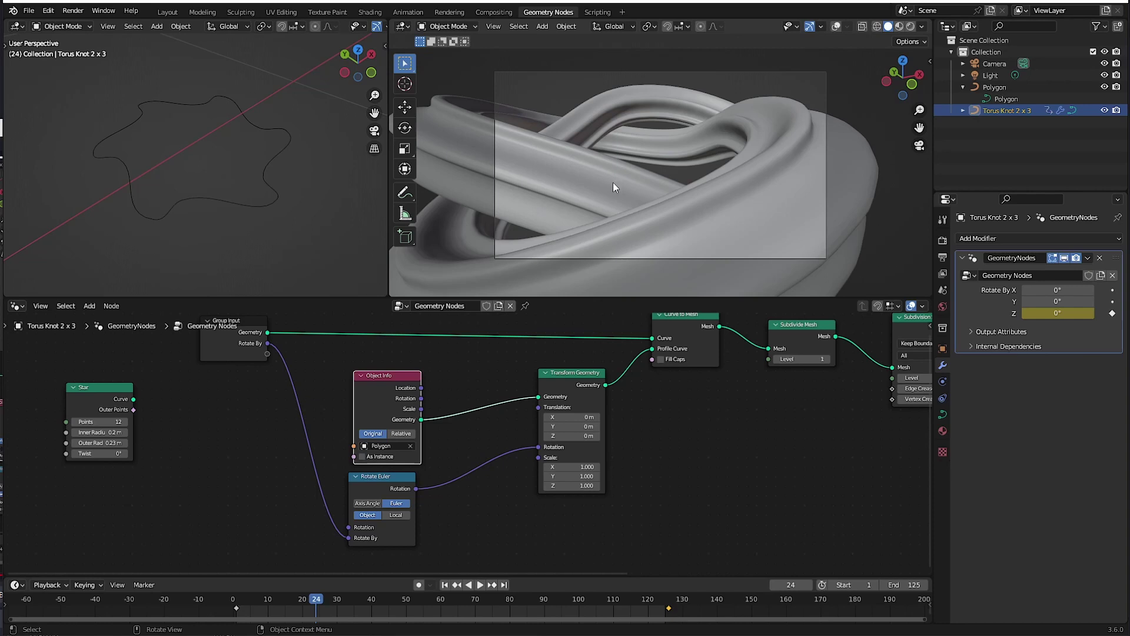
Connect the Star node's Curve output to Transform Geometry in place of the Polygon object, and play and stop the animation
left_click_drag(369, 477, 370, 474)
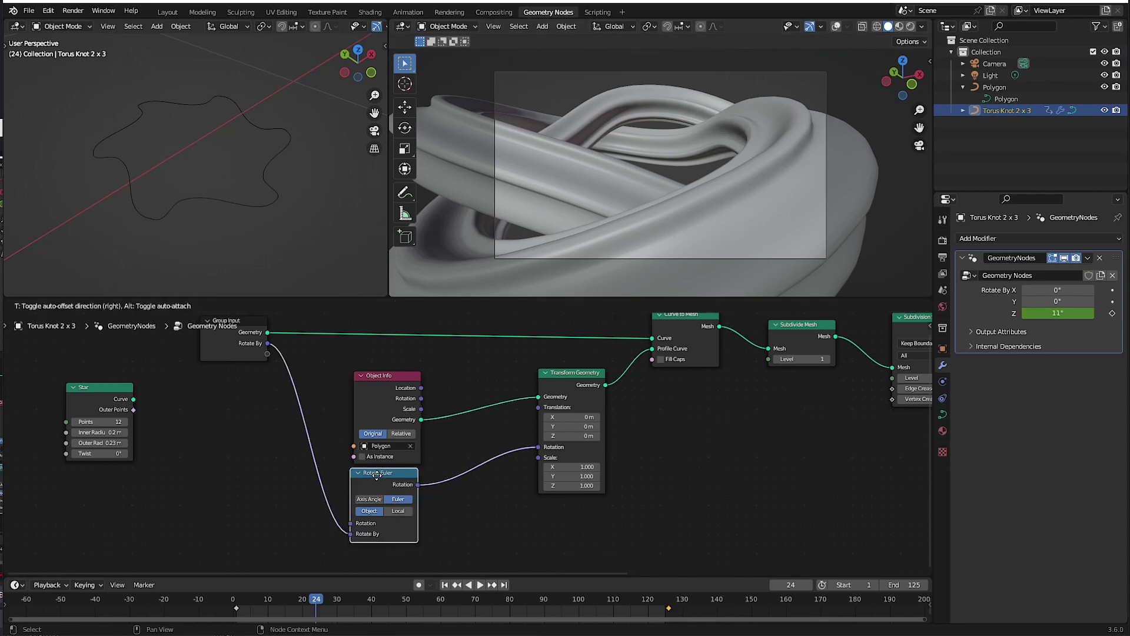
left_click_drag(126, 388, 538, 396)
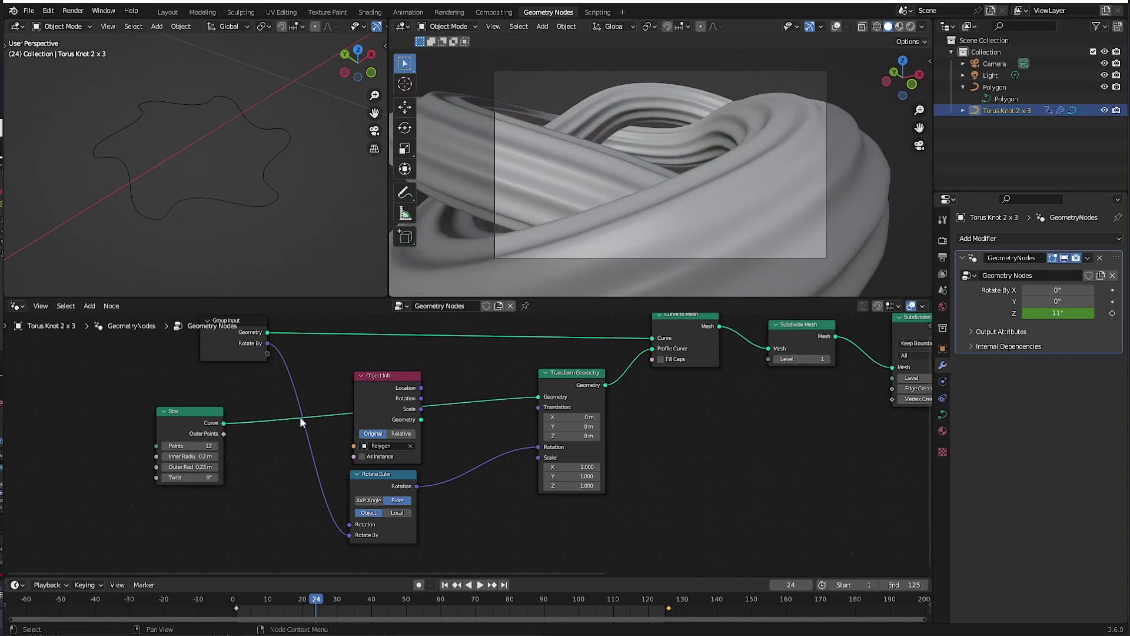
left_click(479, 584)
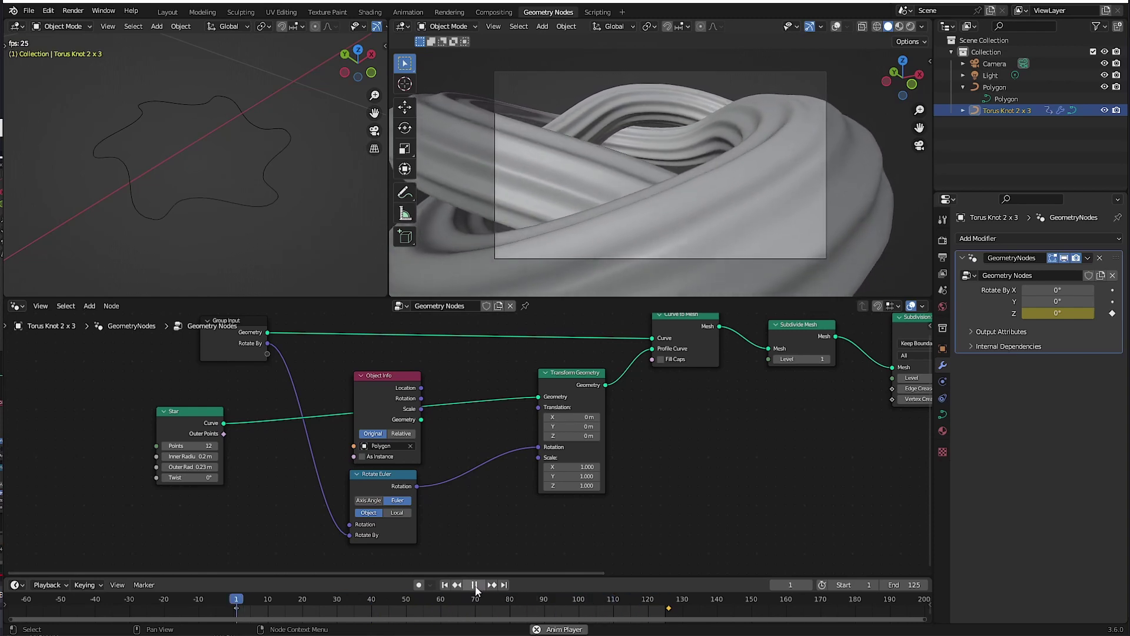
left_click(475, 585)
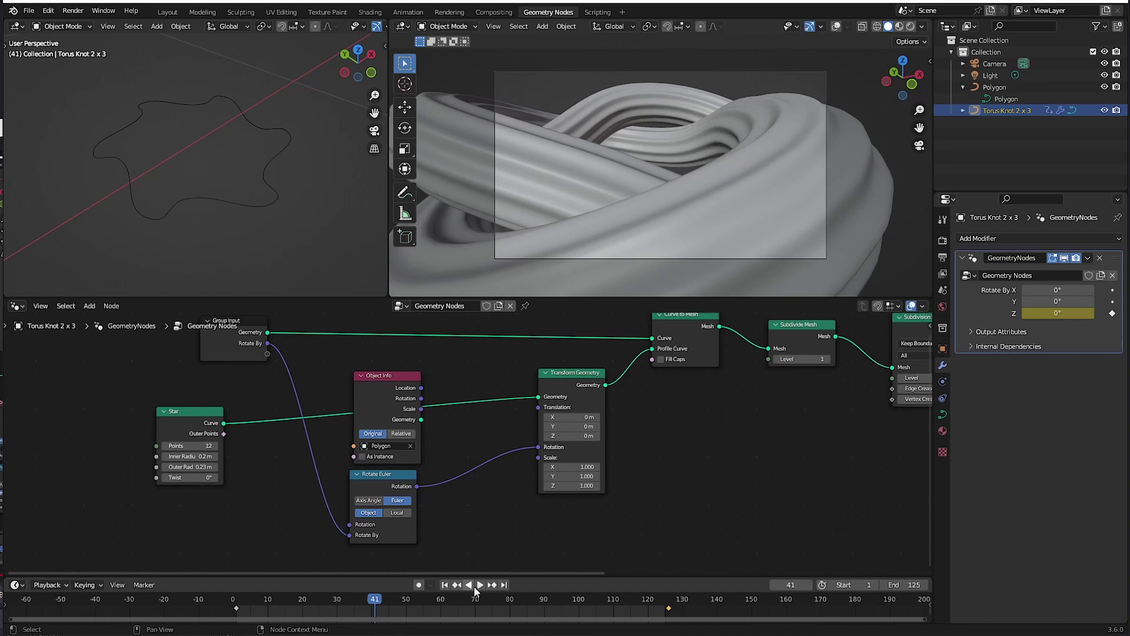